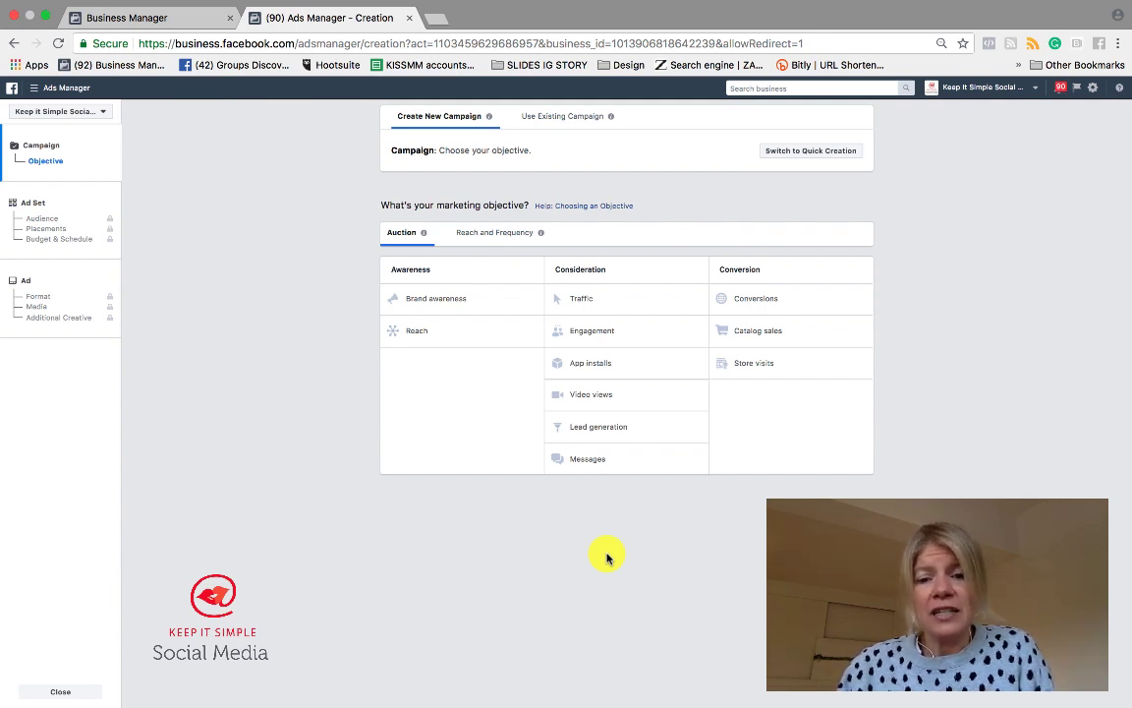
# - Choose the Traffic marketing objective, name the campaign "example 1 Traffic", copy that name and continue to the ad set settings
pyautogui.click(582, 301)
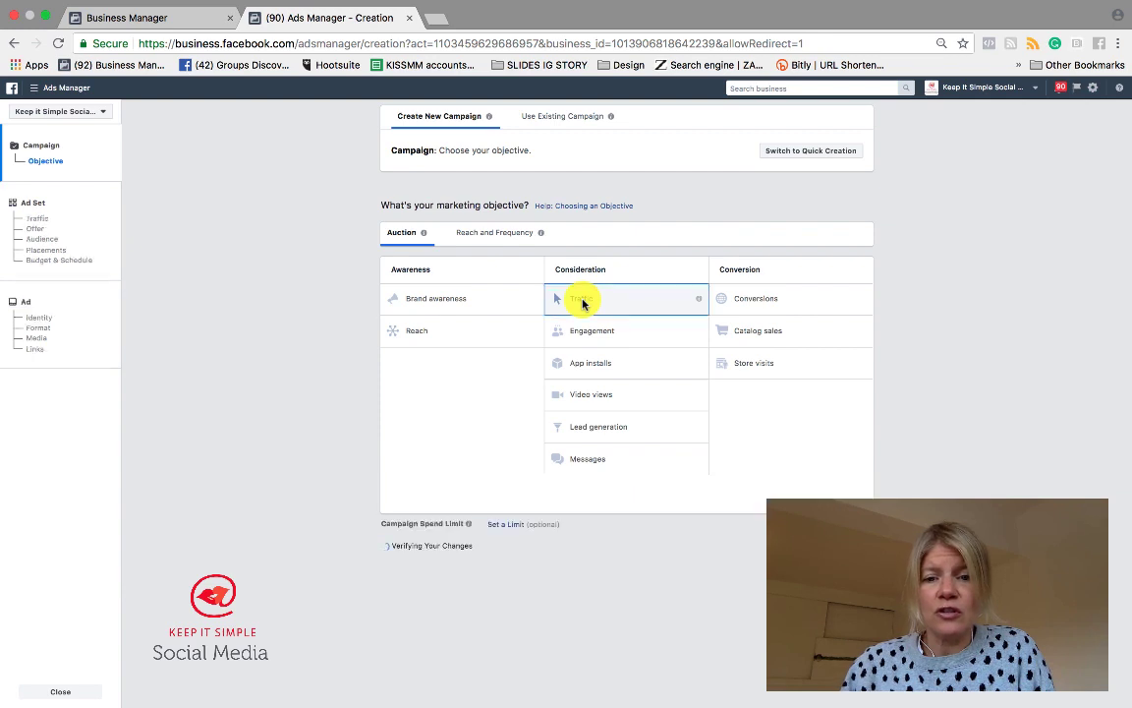
pyautogui.scroll(-1, 607, 461)
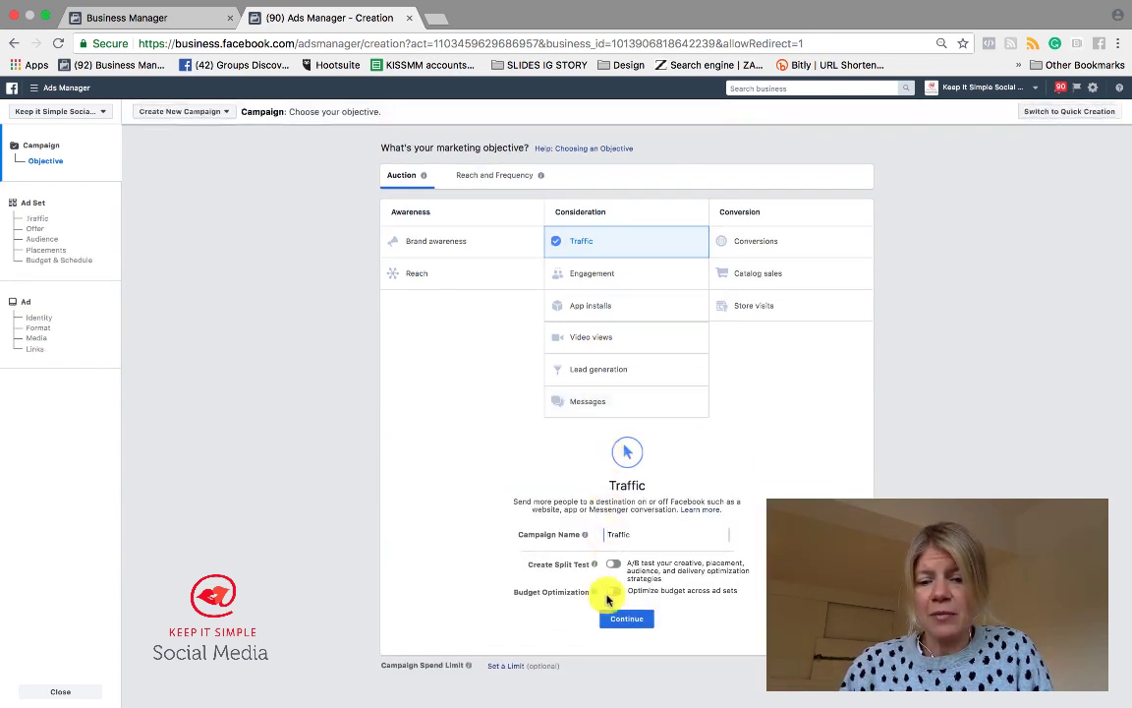
pyautogui.write('ex')
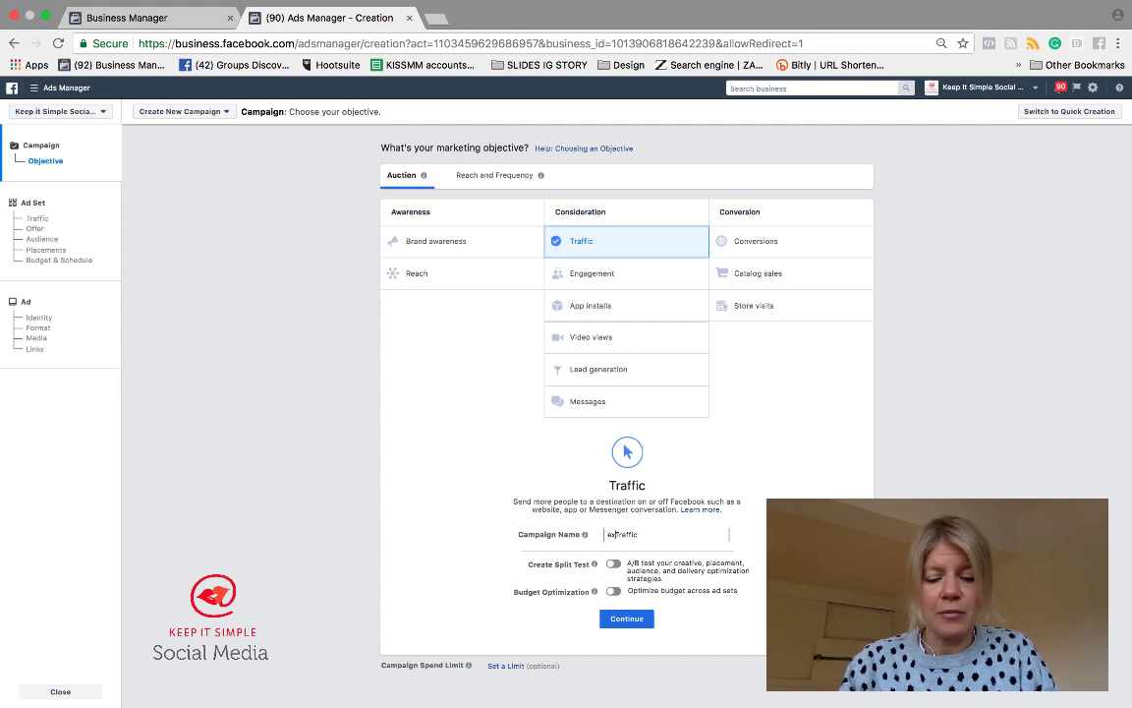
pyautogui.write('ample 1')
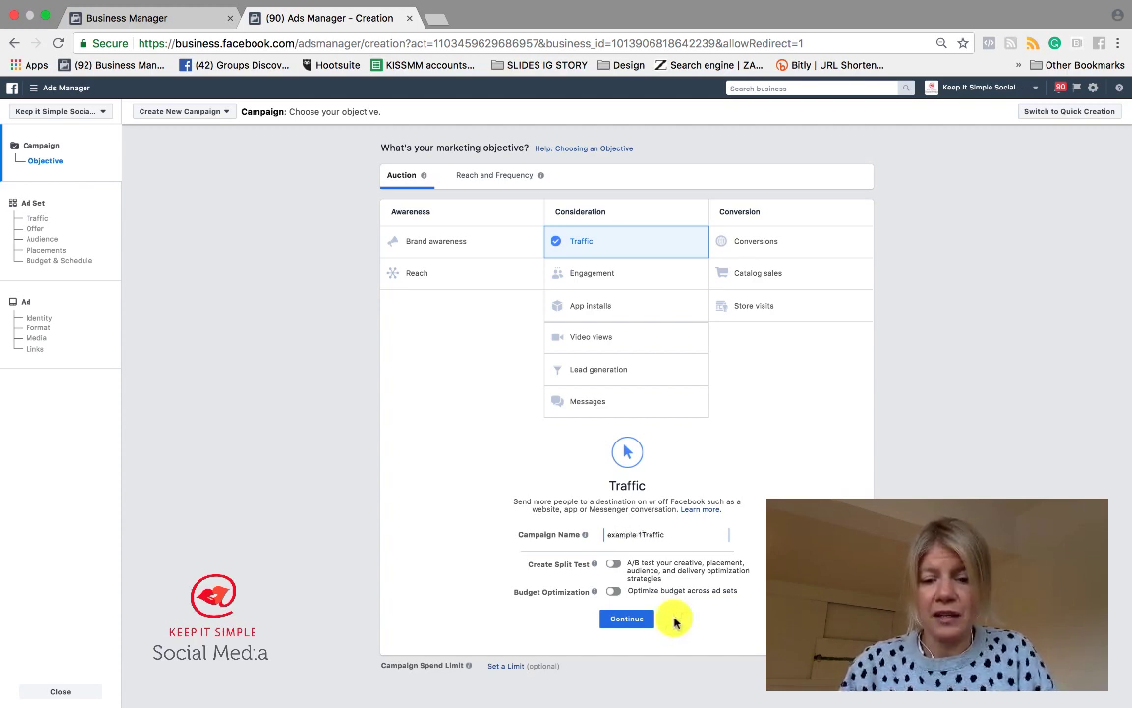
pyautogui.moveTo(671, 532); pyautogui.dragTo(599, 537)
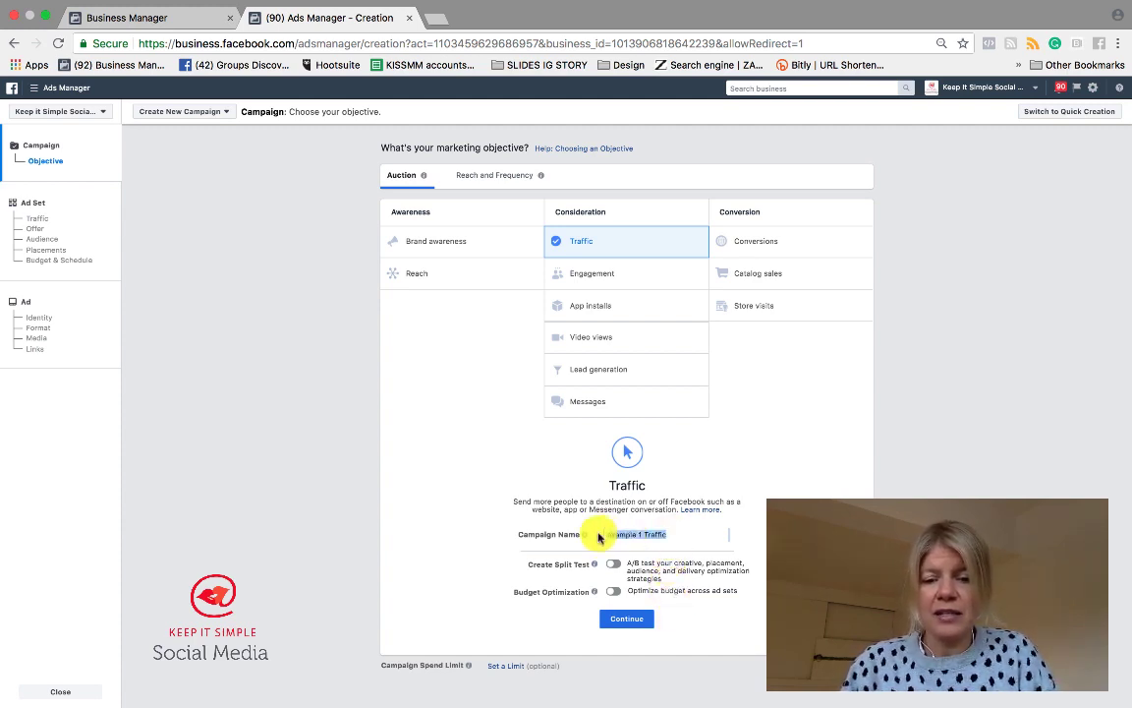
pyautogui.click(622, 624)
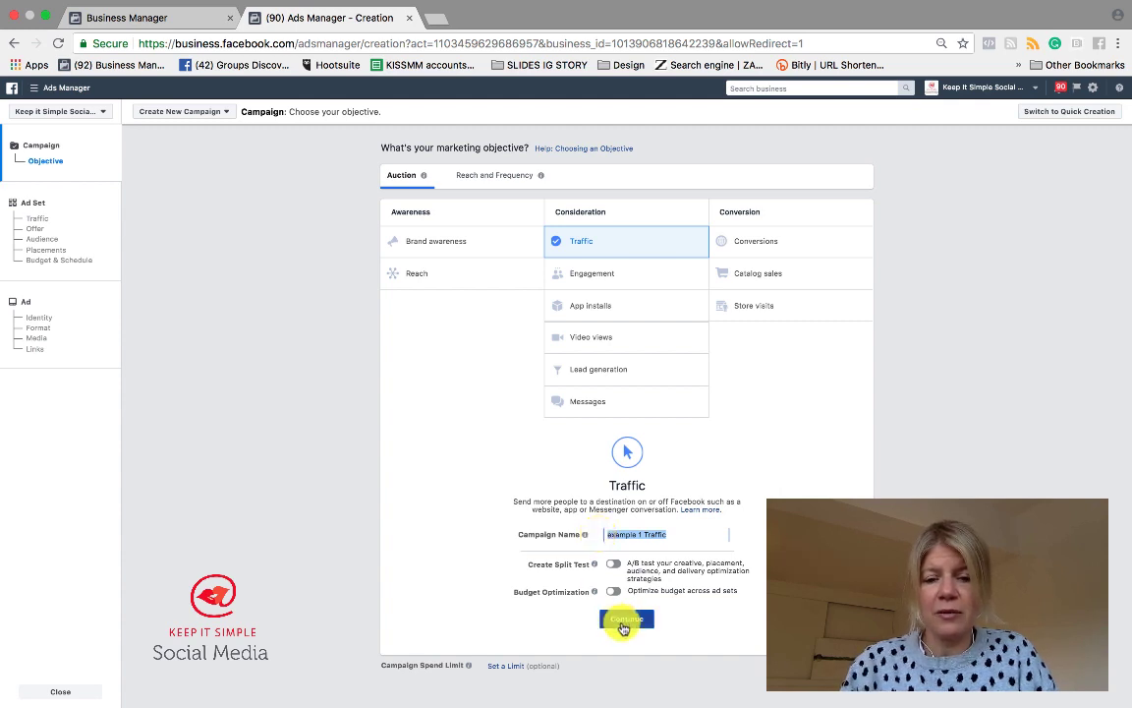
pyautogui.moveTo(594, 596)
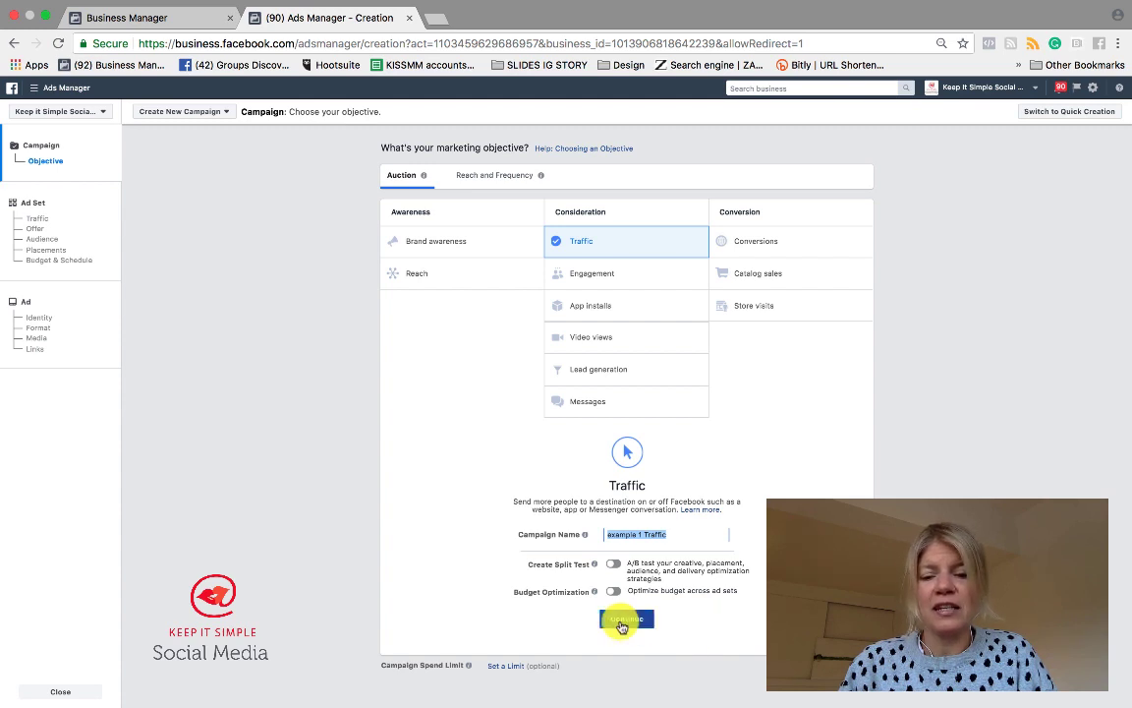
pyautogui.click(625, 621)
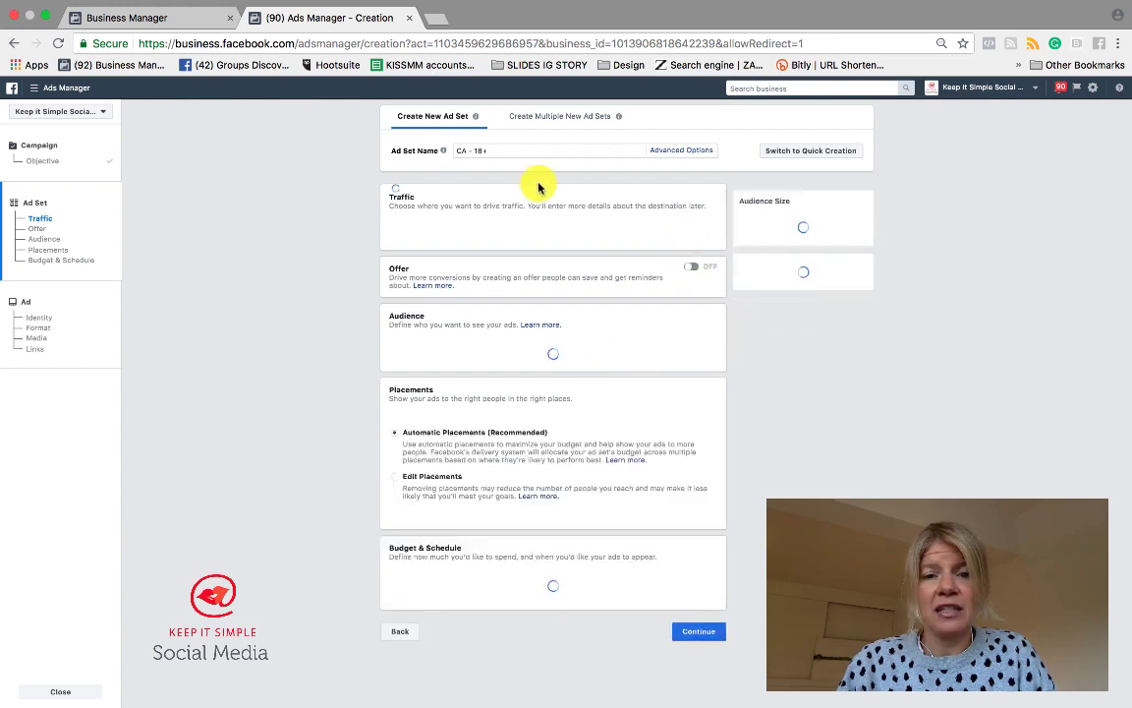
# - Name the ad set "example 1 Traffic"
pyautogui.moveTo(499, 149); pyautogui.dragTo(444, 155)
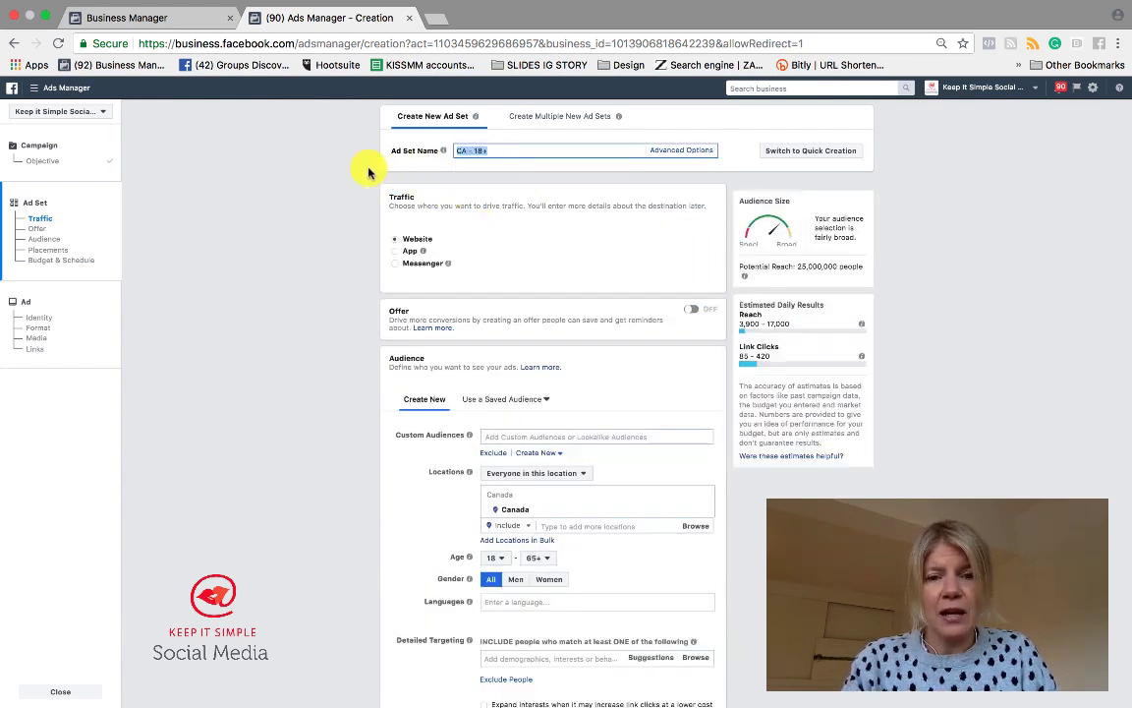
pyautogui.write('example 1 Traffic')
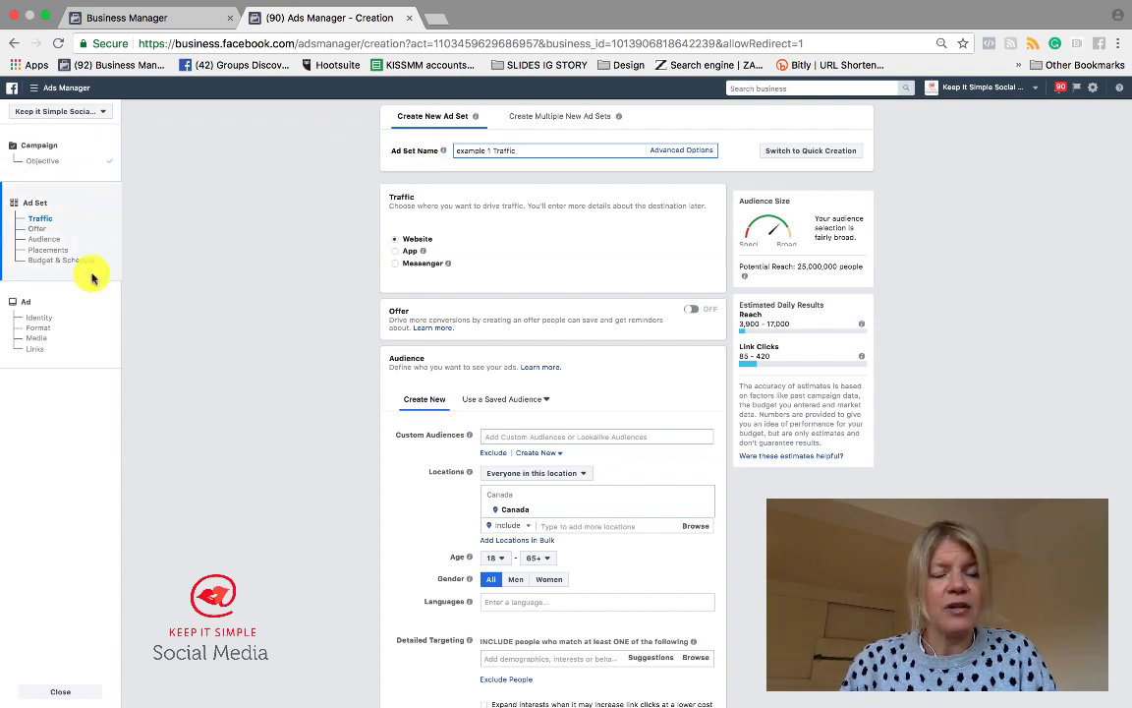
# - Add Los Angeles, California to the audience locations and remove Canada
pyautogui.scroll(-1, 265, 371)
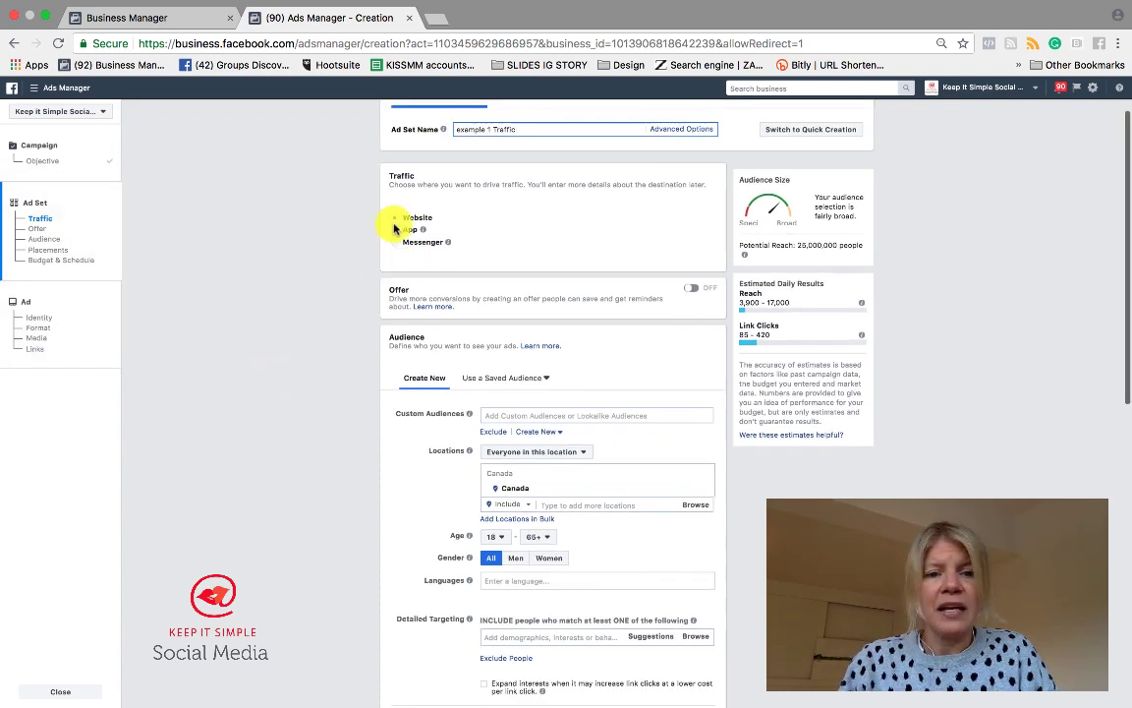
pyautogui.scroll(-1, 487, 263)
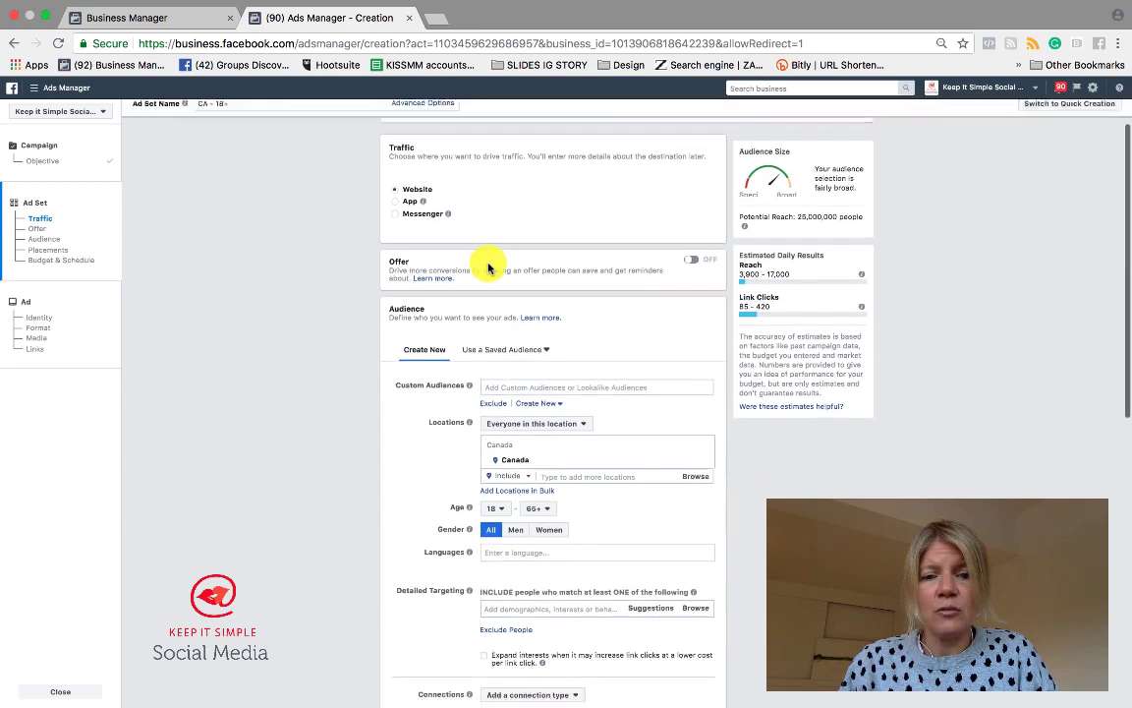
pyautogui.scroll(-5, 407, 430)
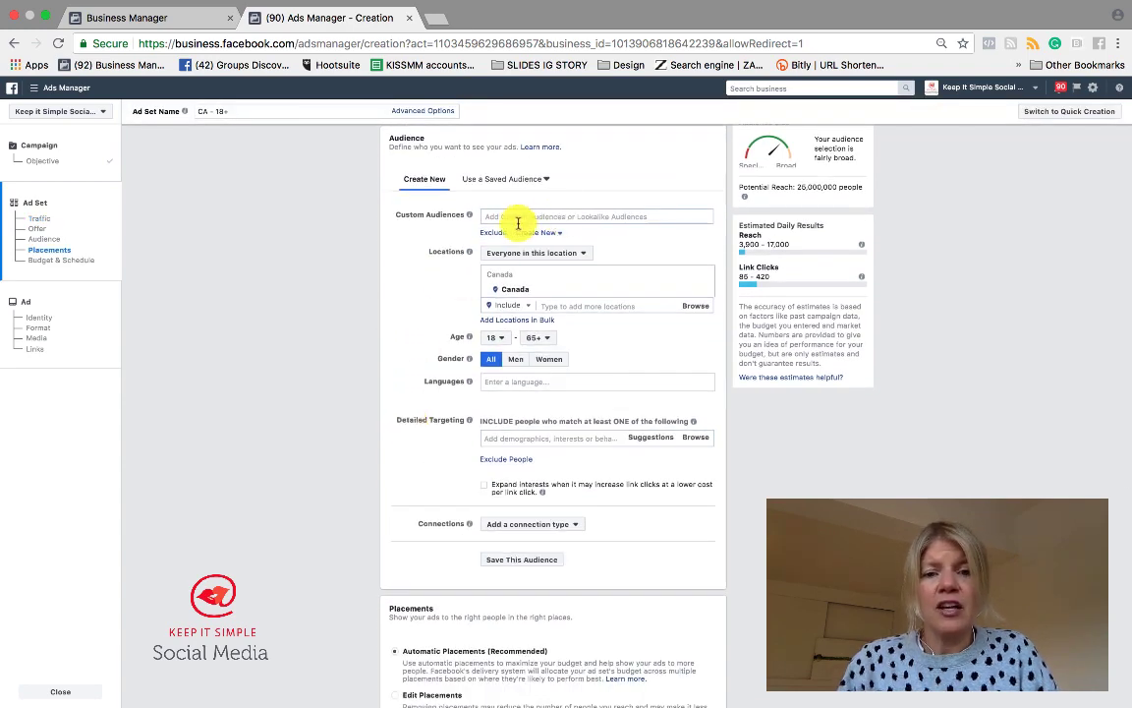
pyautogui.click(562, 309)
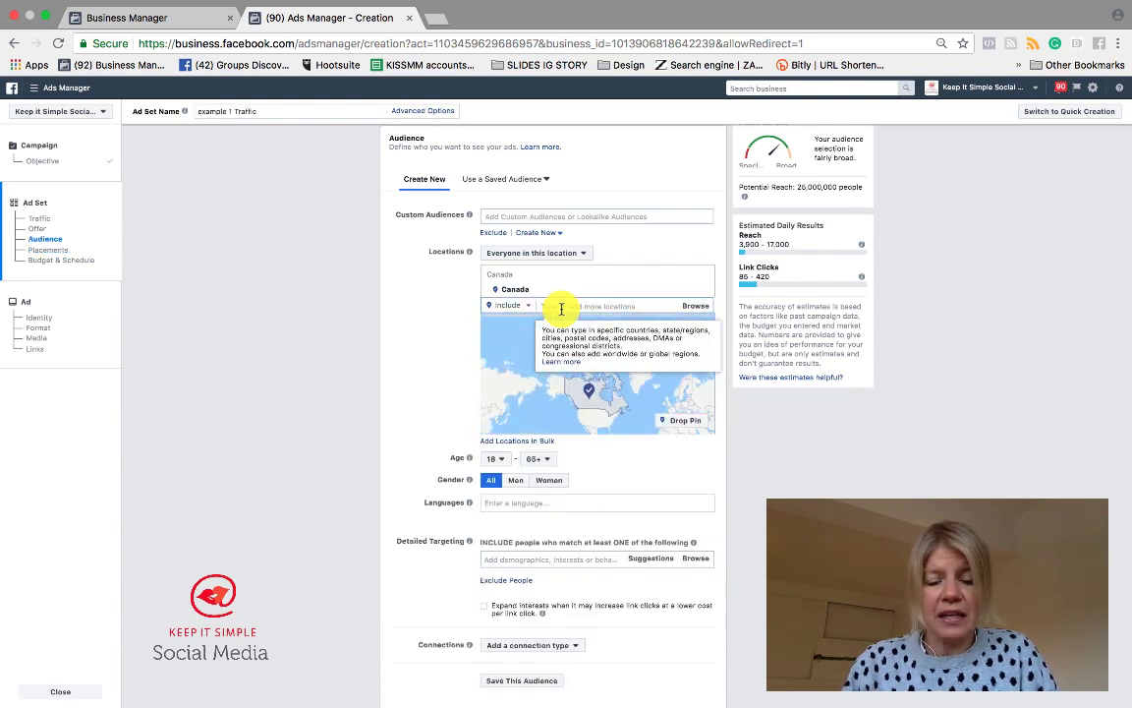
pyautogui.write('cal')
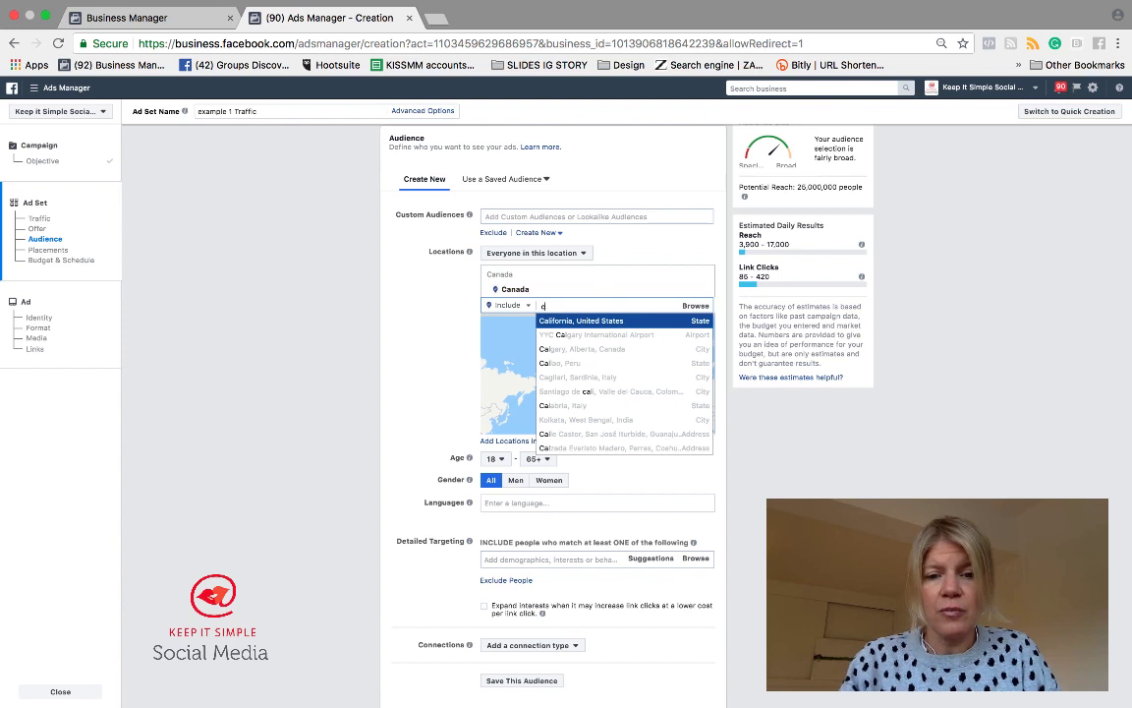
pyautogui.press('BackSpace')
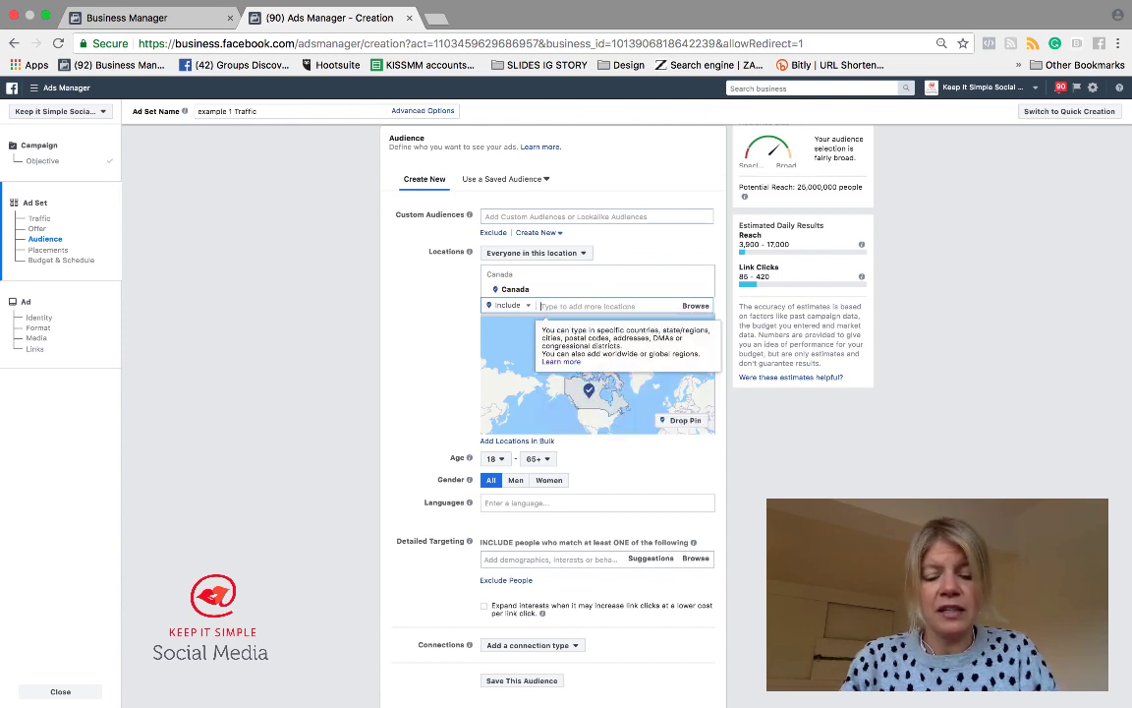
pyautogui.write('t')
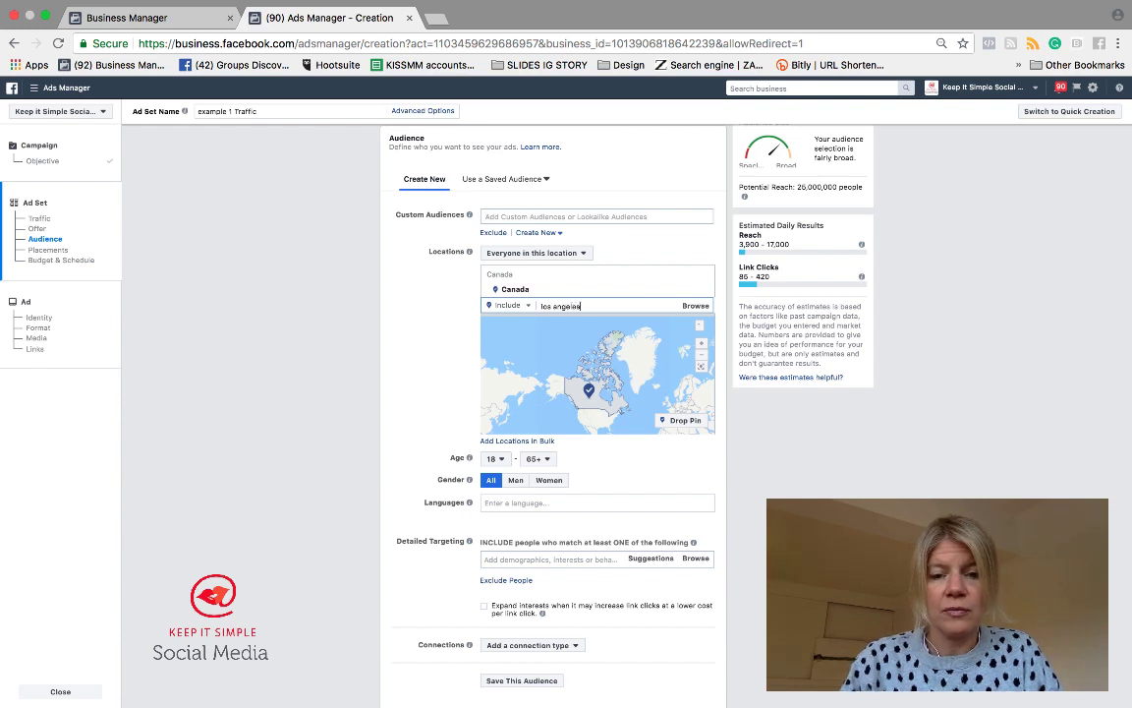
pyautogui.write('os angeles')
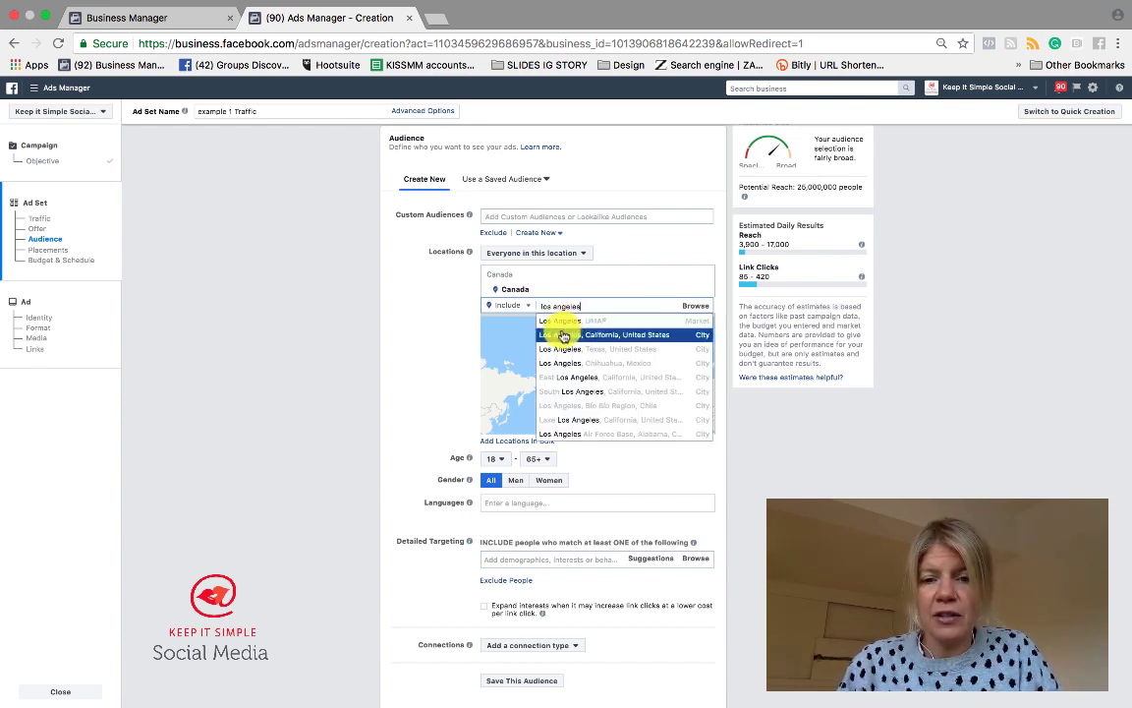
pyautogui.click(563, 330)
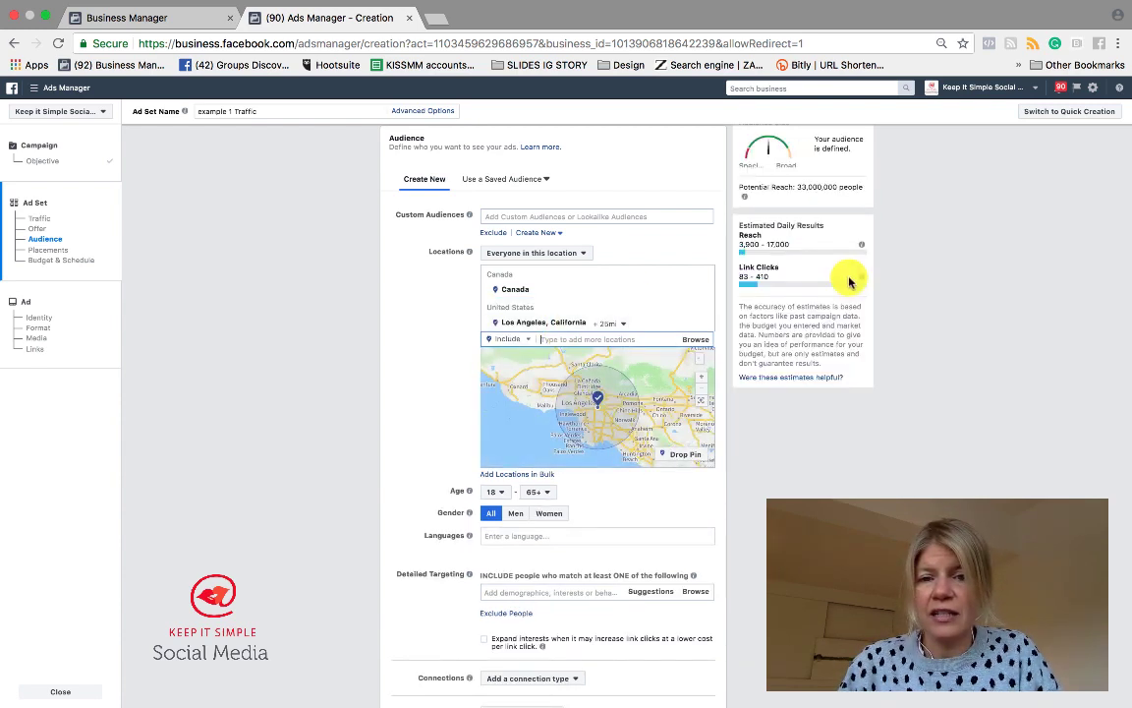
pyautogui.scroll(-1, 893, 379)
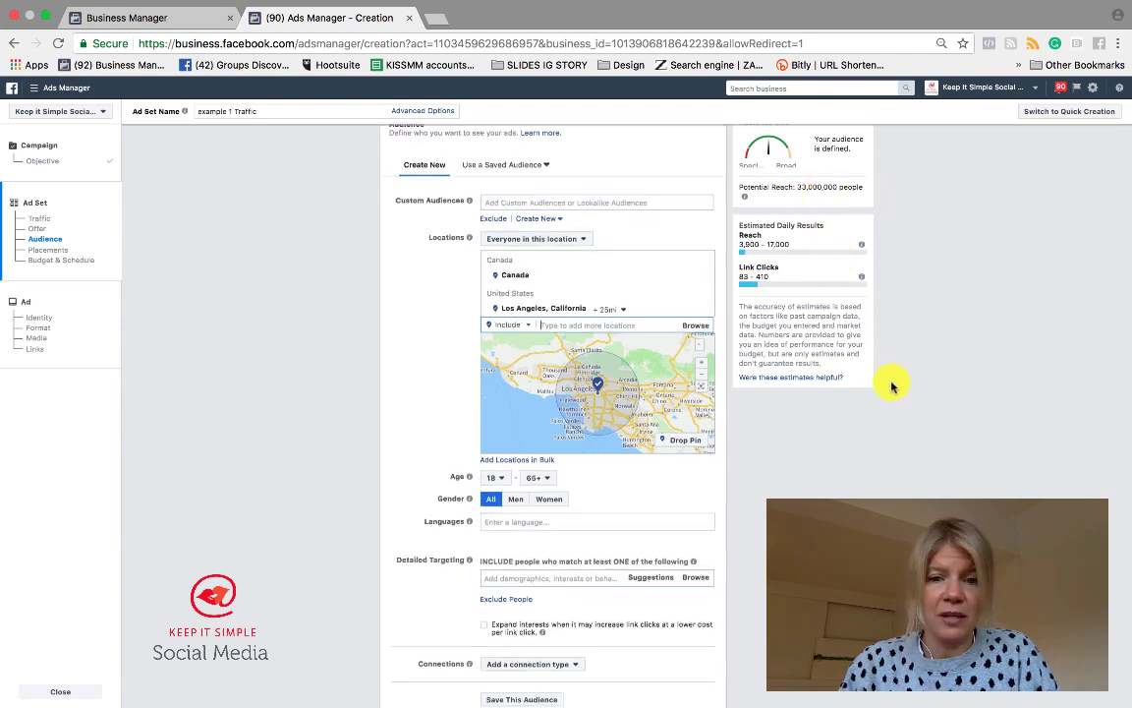
pyautogui.click(708, 271)
# - Set the audience age range to 21 through 45
pyautogui.scroll(-1, 786, 444)
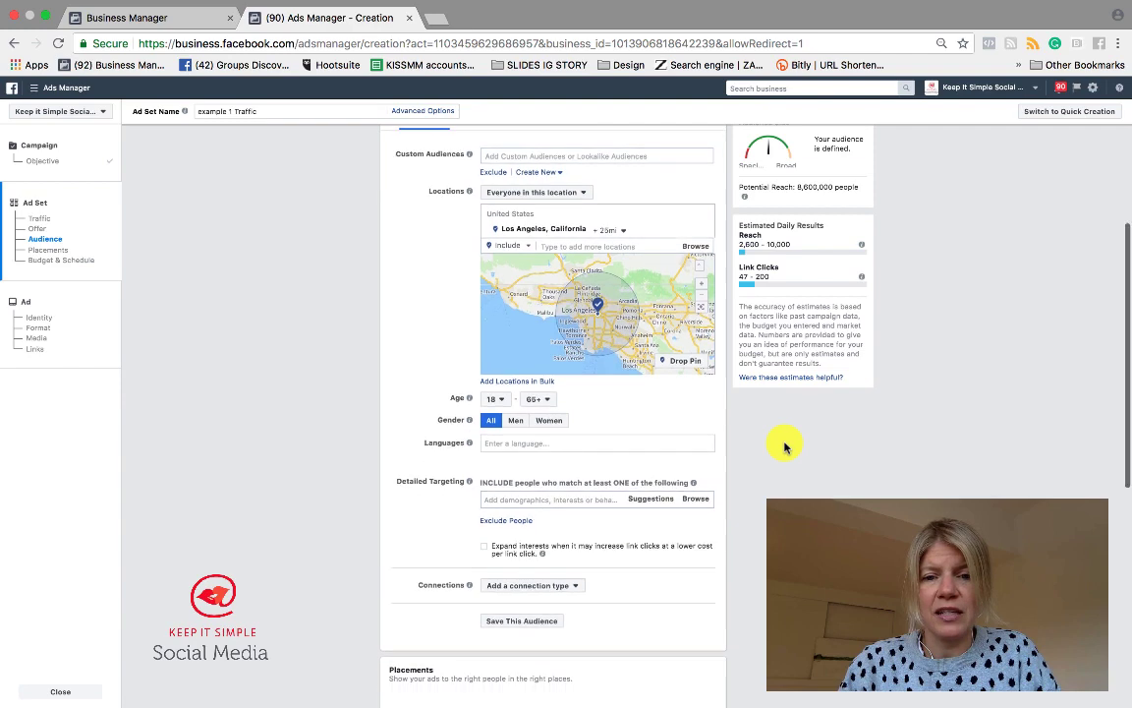
pyautogui.scroll(-2, 786, 444)
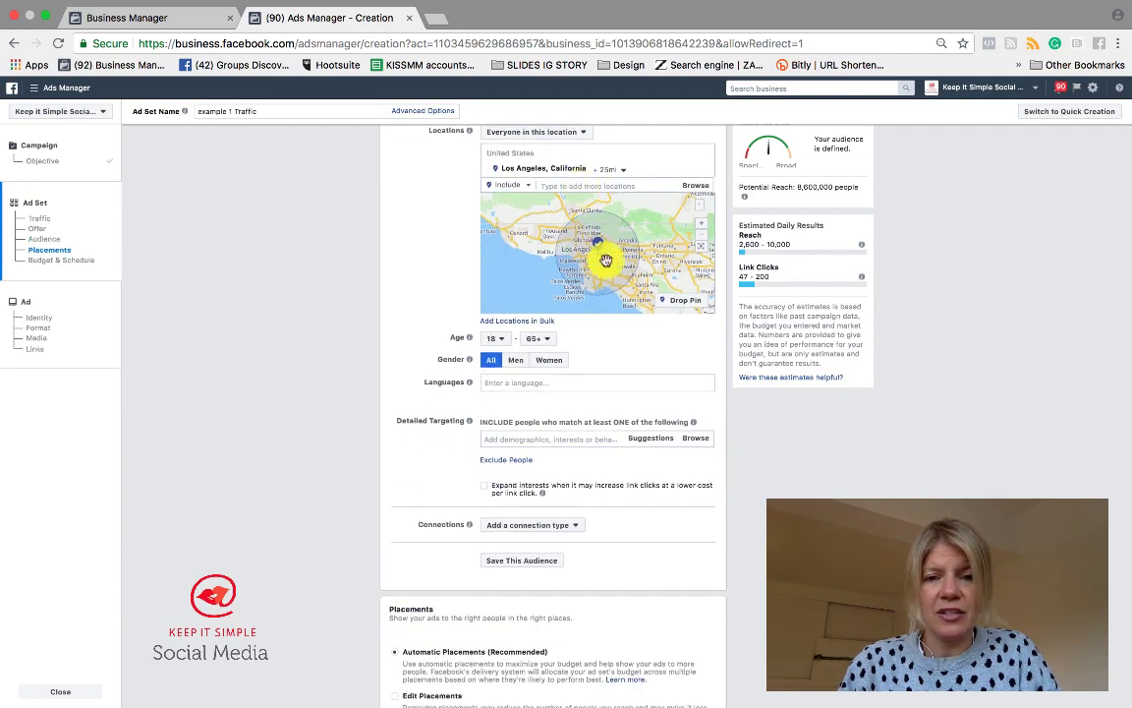
pyautogui.click(494, 338)
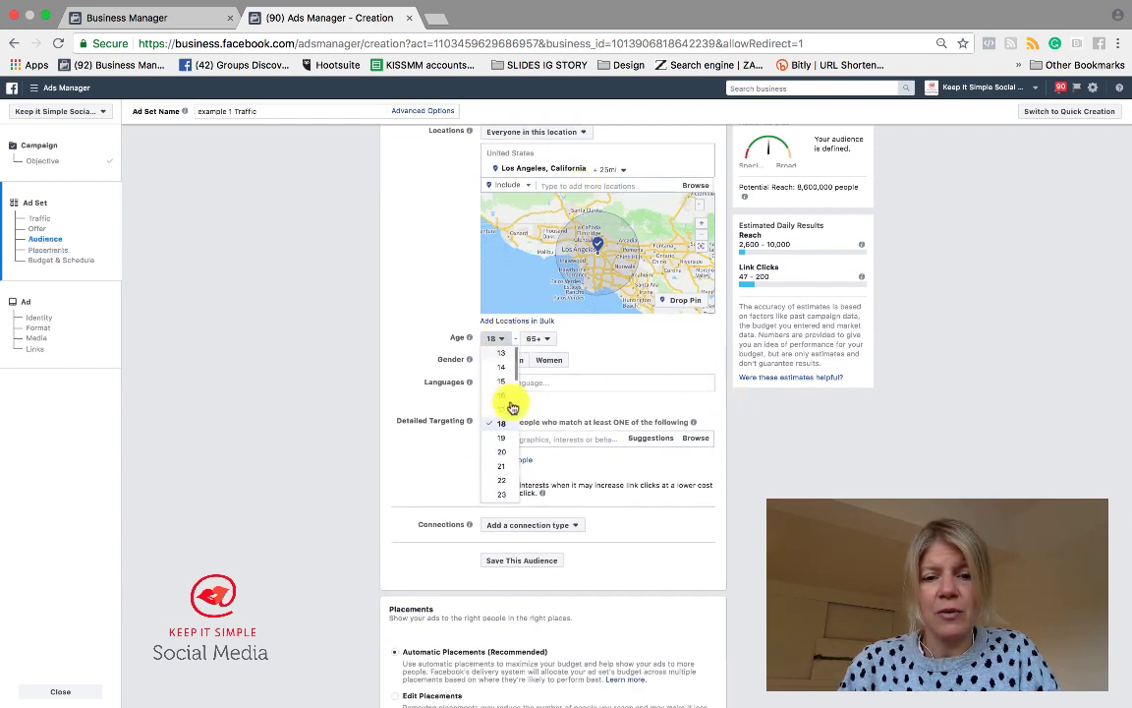
pyautogui.click(503, 466)
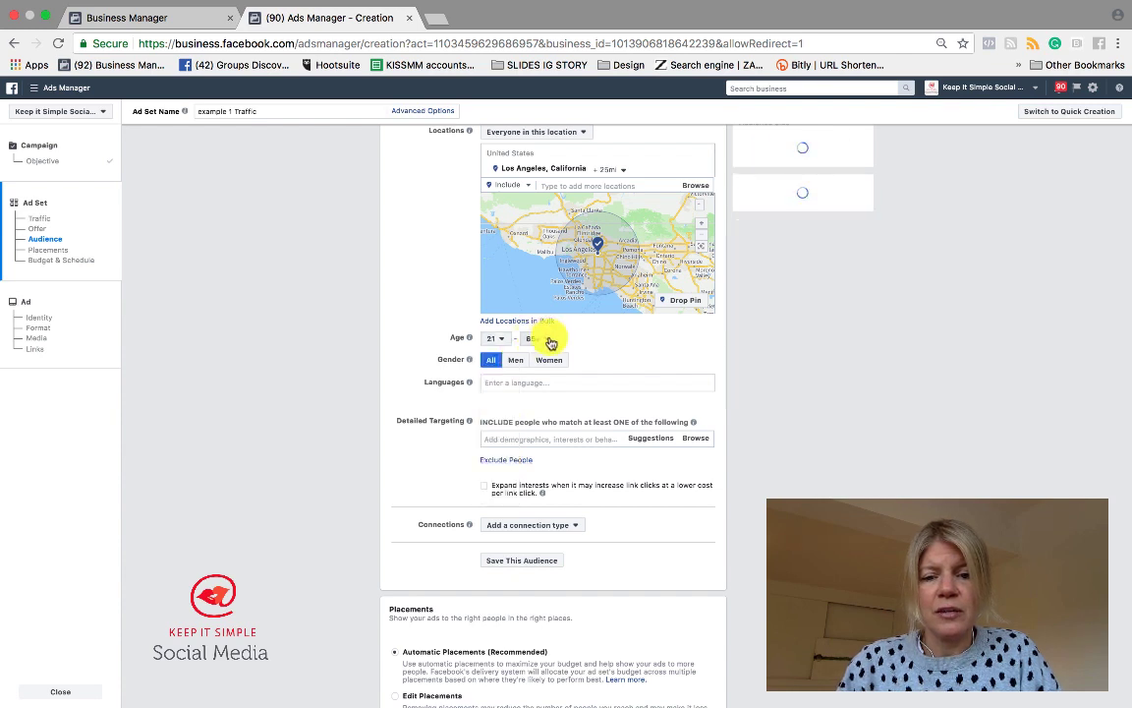
pyautogui.click(548, 340)
pyautogui.scroll(3, 538, 399)
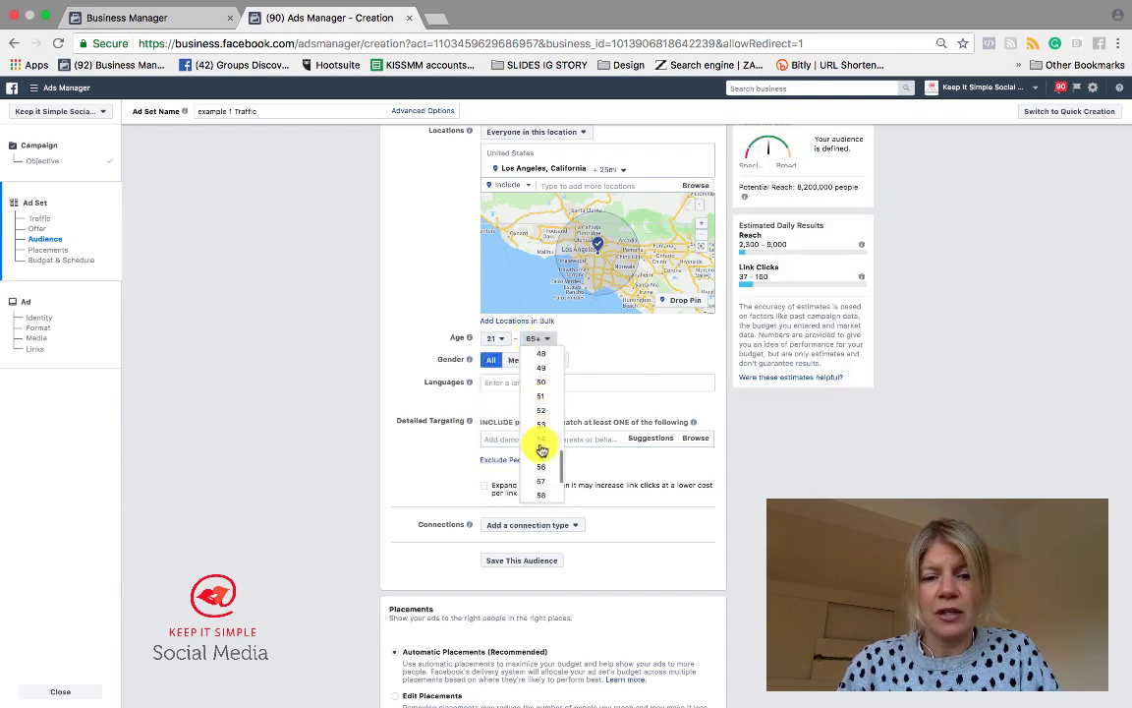
pyautogui.scroll(3, 541, 433)
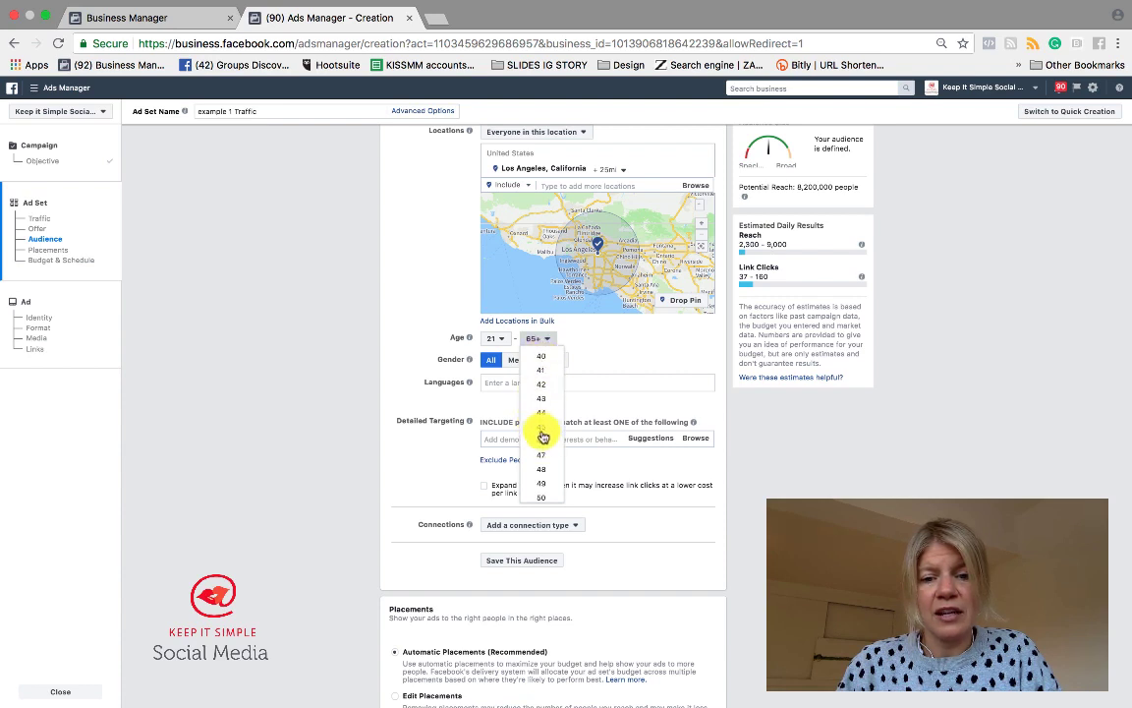
pyautogui.click(542, 432)
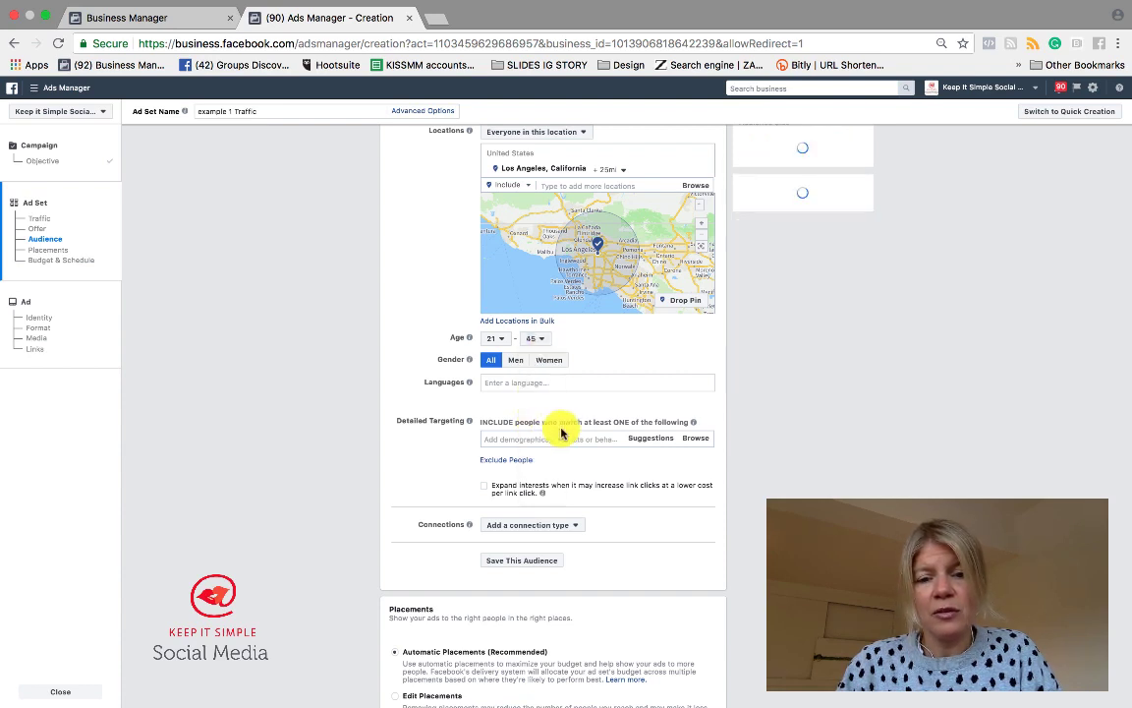
pyautogui.scroll(-2, 619, 437)
pyautogui.scroll(-1, 619, 443)
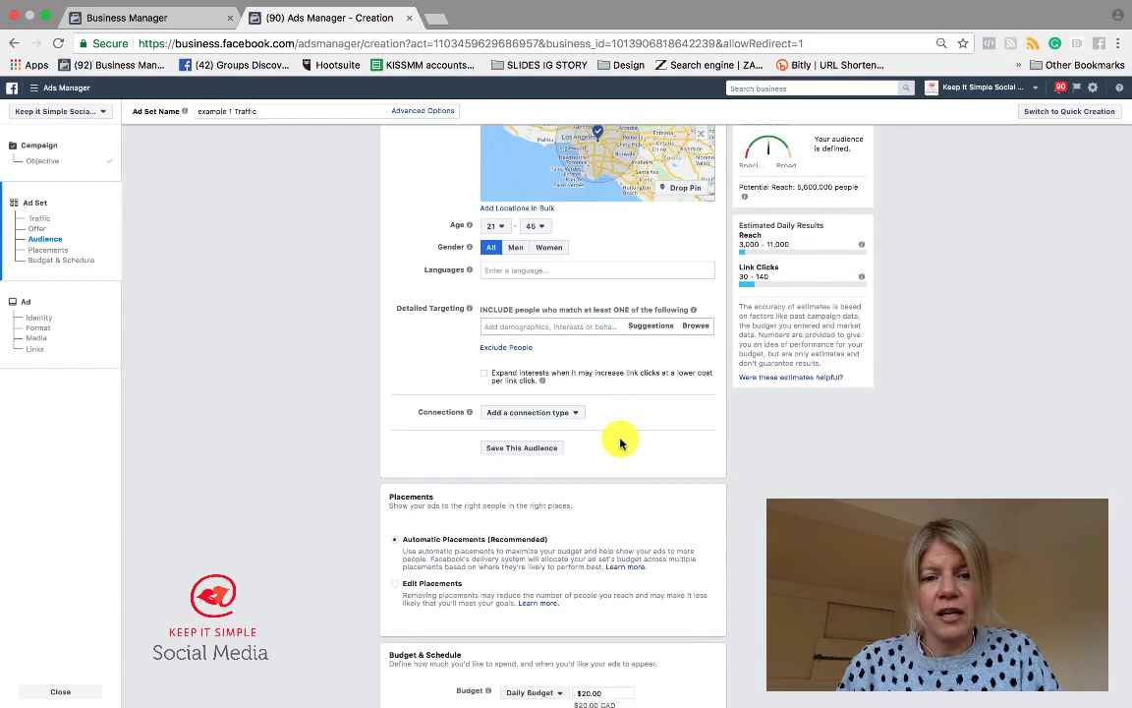
pyautogui.click(538, 212)
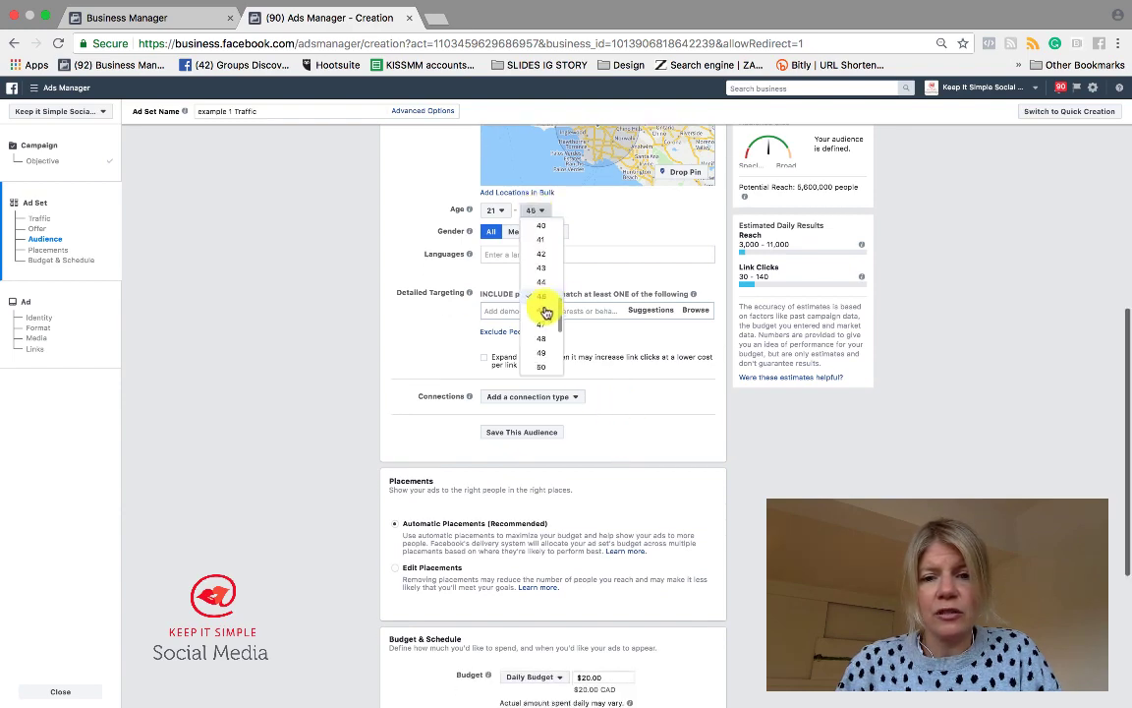
pyautogui.scroll(1, 688, 432)
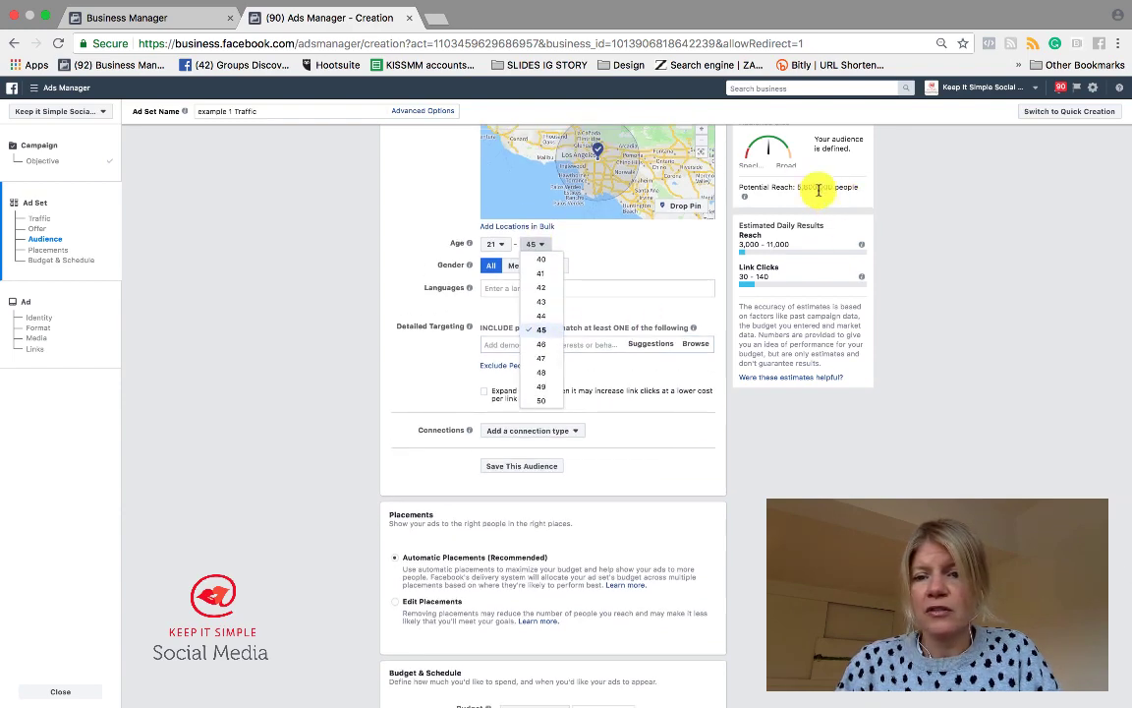
pyautogui.scroll(-1, 703, 450)
pyautogui.click(619, 422)
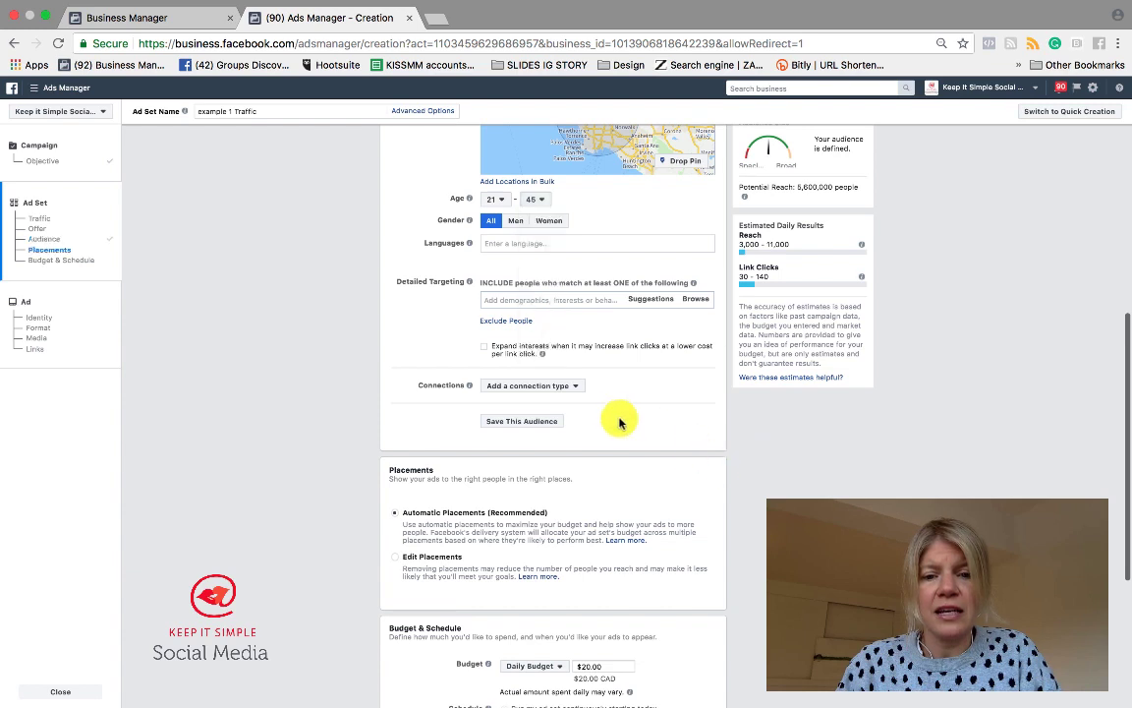
# - Include the interests Social media and Small business in the audience's detailed targeting
pyautogui.click(508, 300)
pyautogui.write('social media')
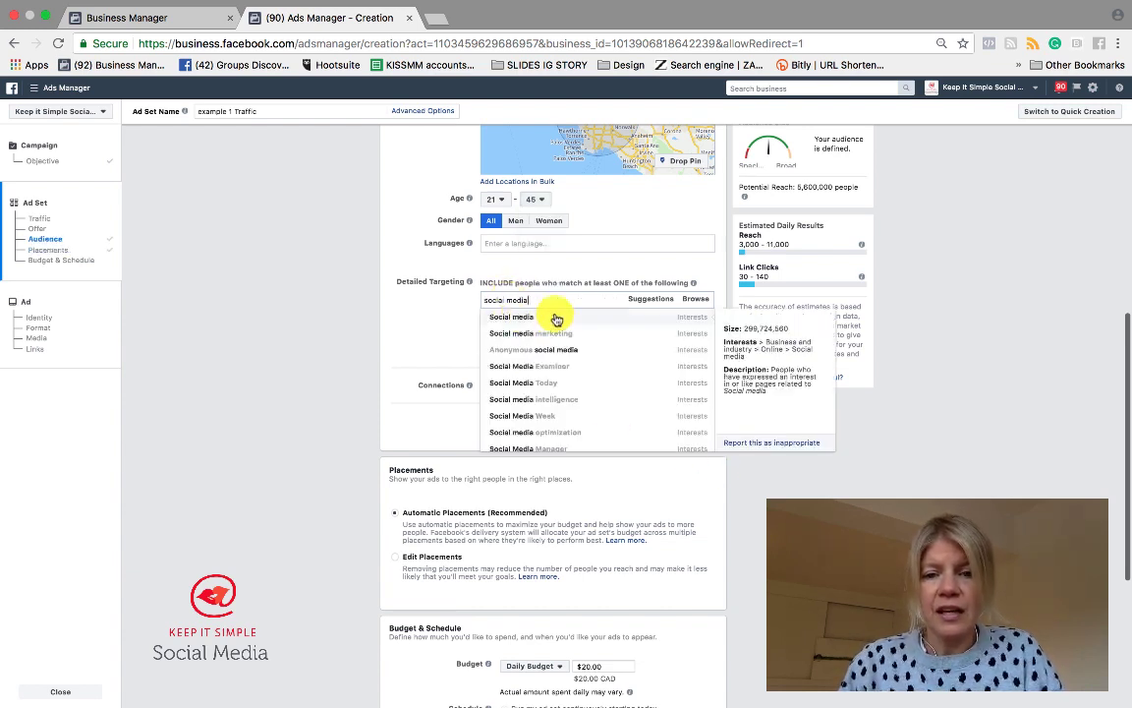
pyautogui.click(526, 320)
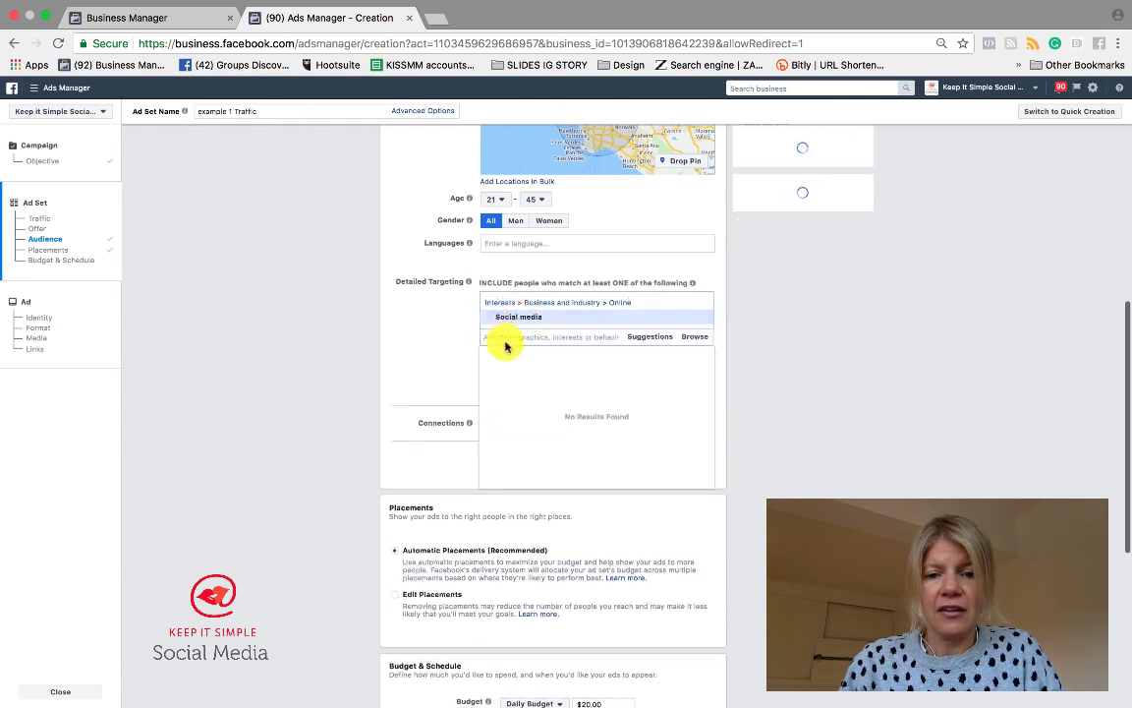
pyautogui.write('small business')
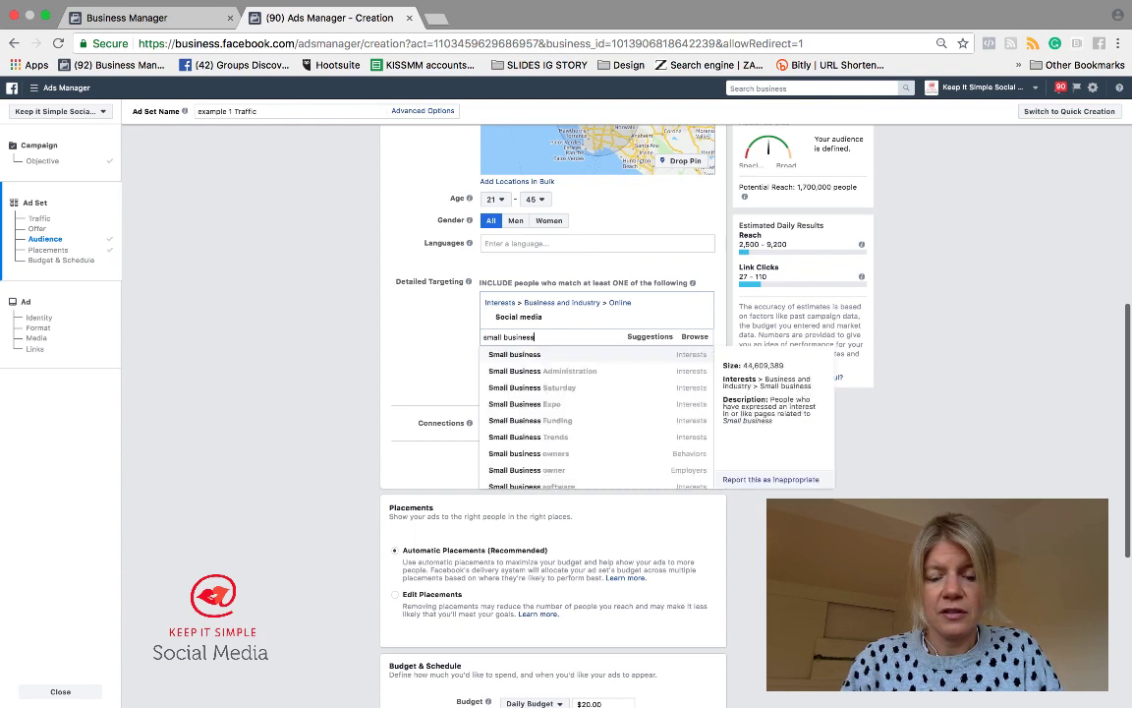
pyautogui.click(513, 356)
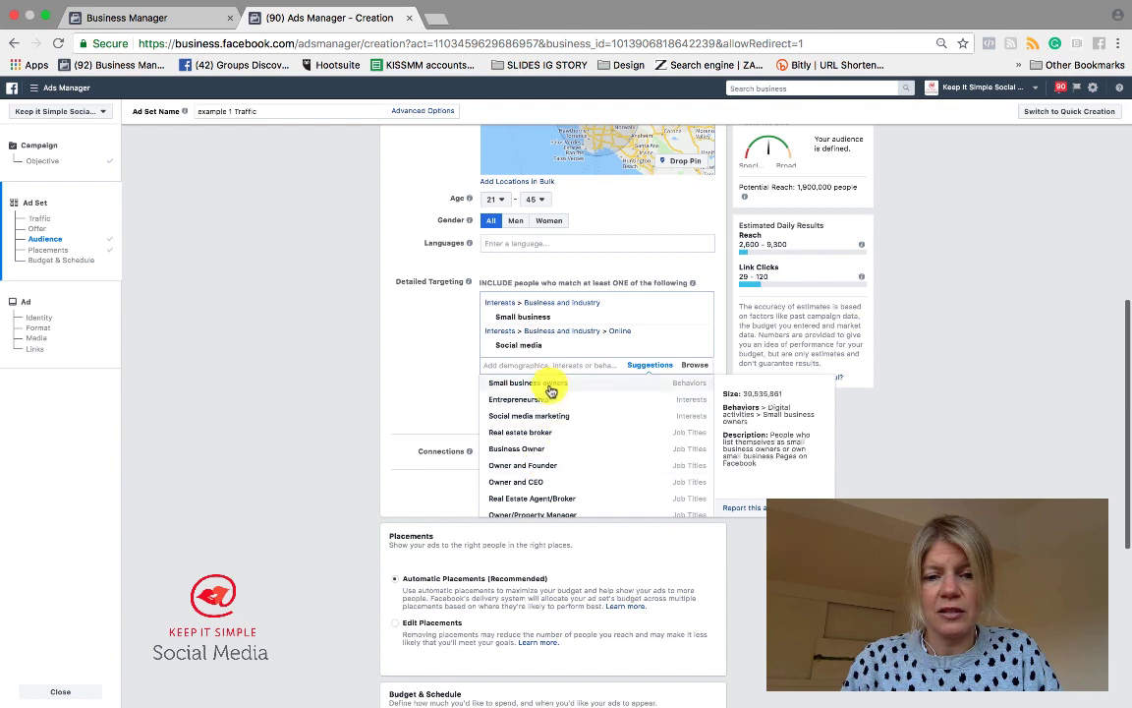
# - Add the suggested Small business owners behavior and the Social media marketing and Entrepreneurship interests to the detailed targeting
pyautogui.click(549, 384)
pyautogui.click(544, 429)
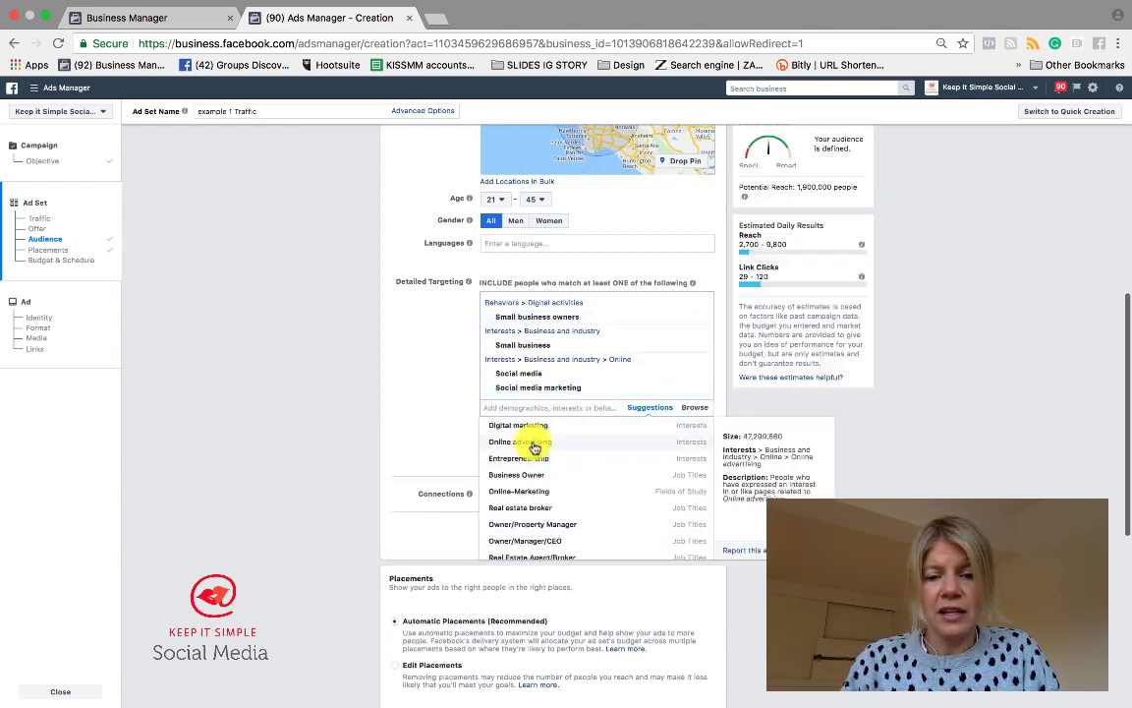
pyautogui.click(529, 458)
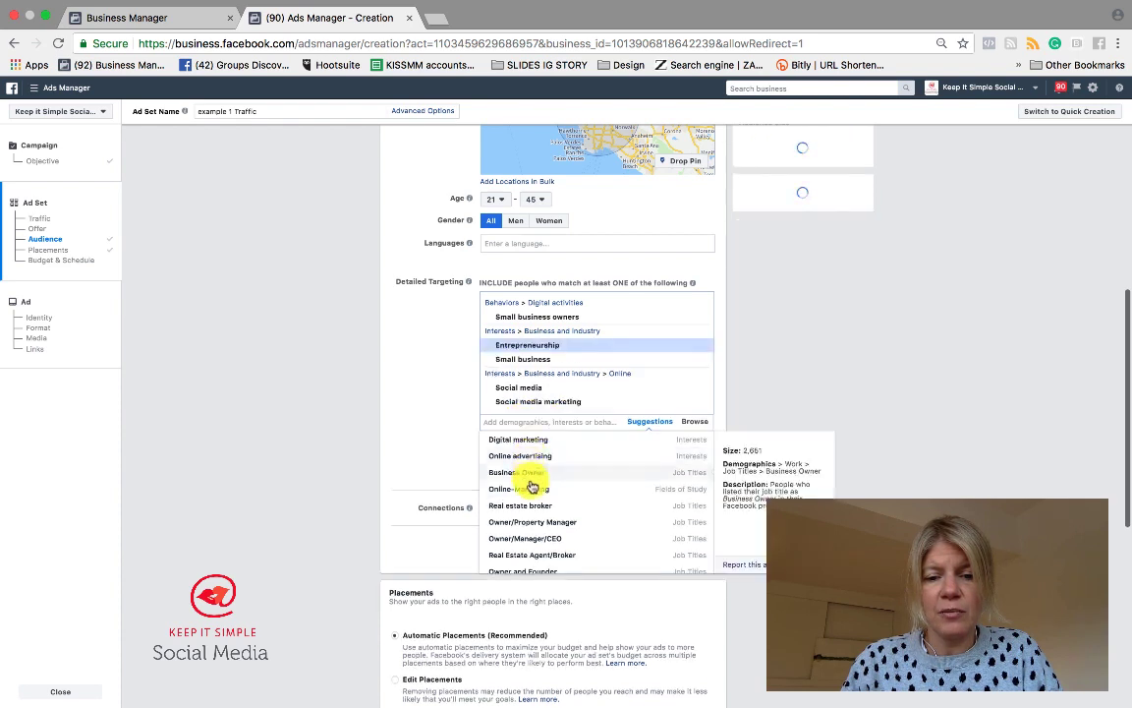
# - Add the suggested job titles Real Estate Agent/Broker and Realtor to the detailed targeting
pyautogui.scroll(-1, 530, 511)
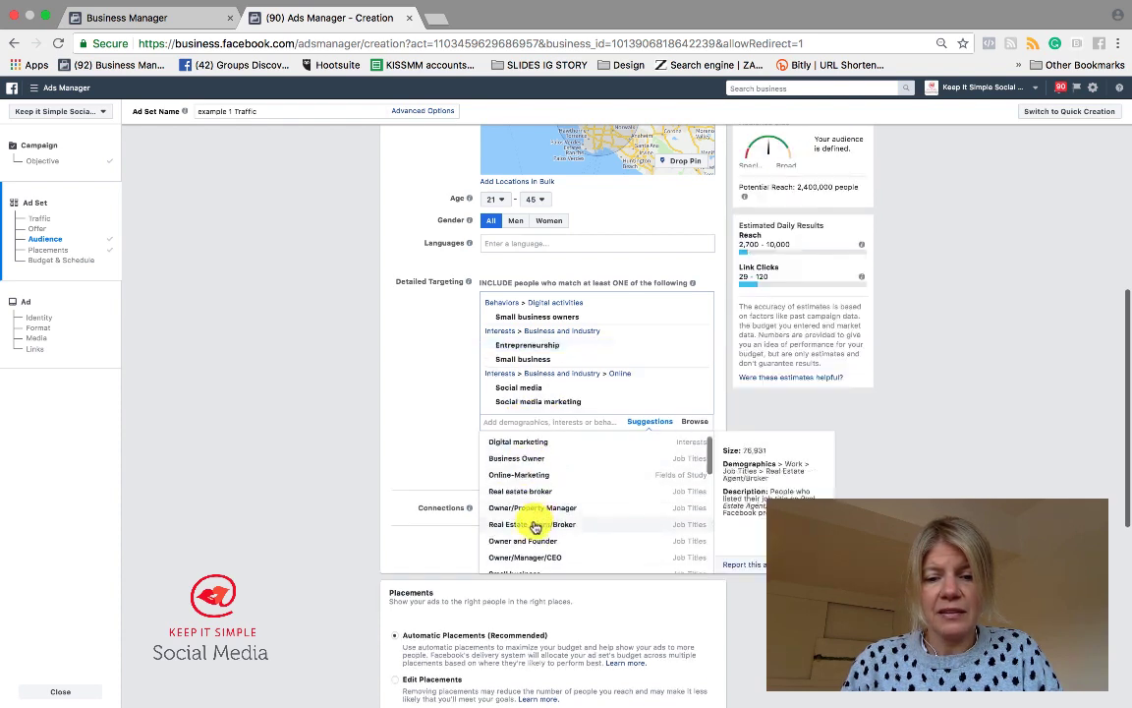
pyautogui.click(534, 526)
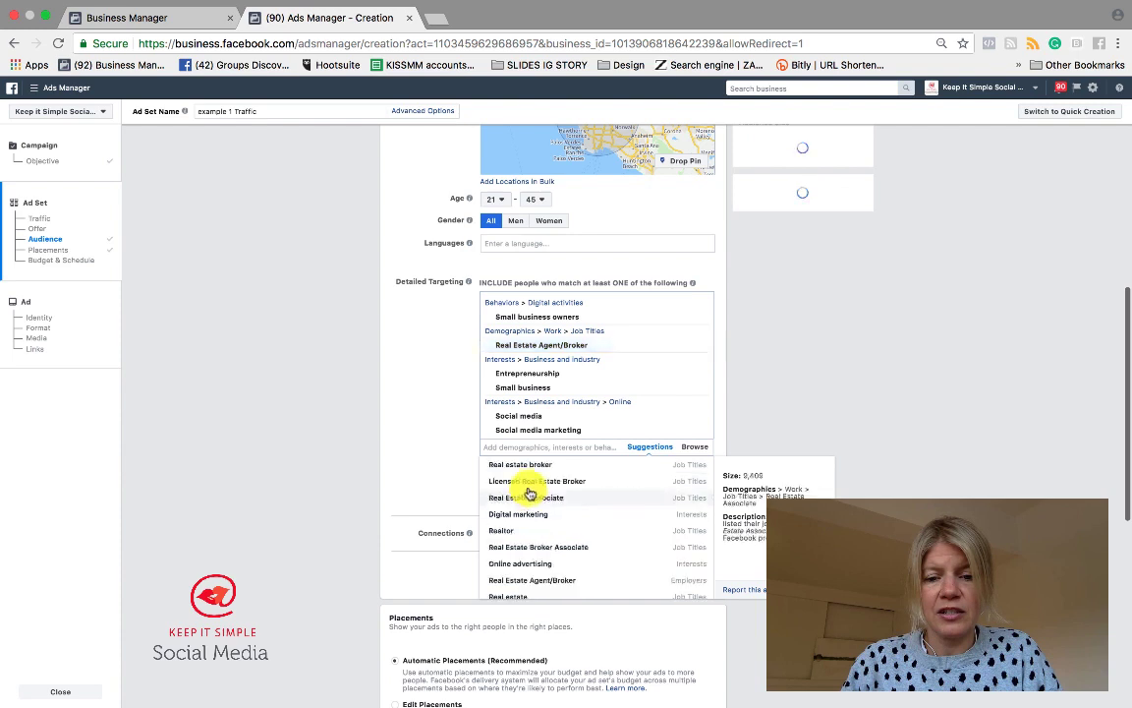
pyautogui.scroll(-3, 518, 516)
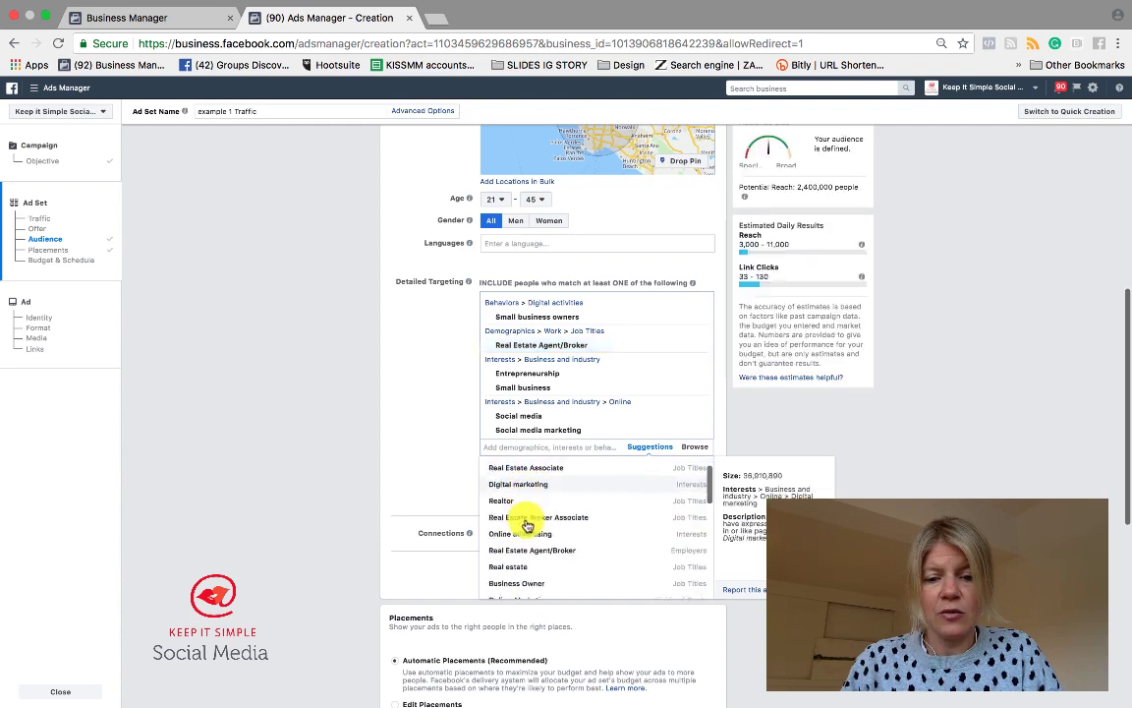
pyautogui.click(502, 488)
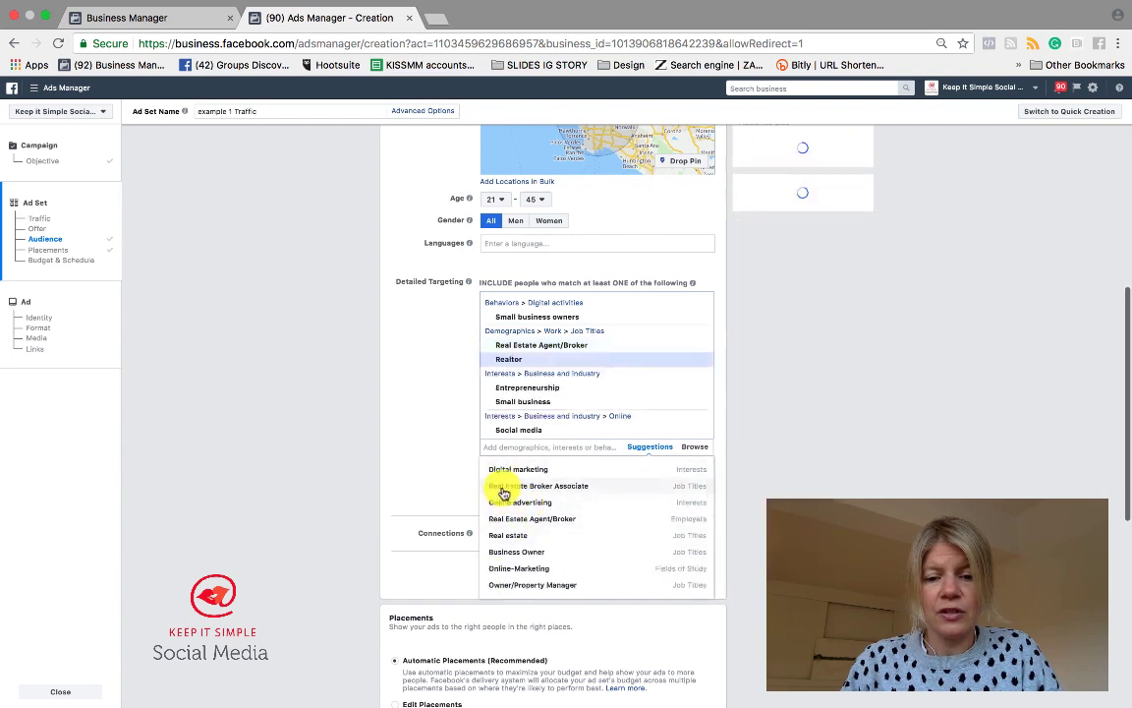
pyautogui.click(421, 478)
# - Browse the Demographics categories available for detailed targeting without selecting any
pyautogui.click(691, 447)
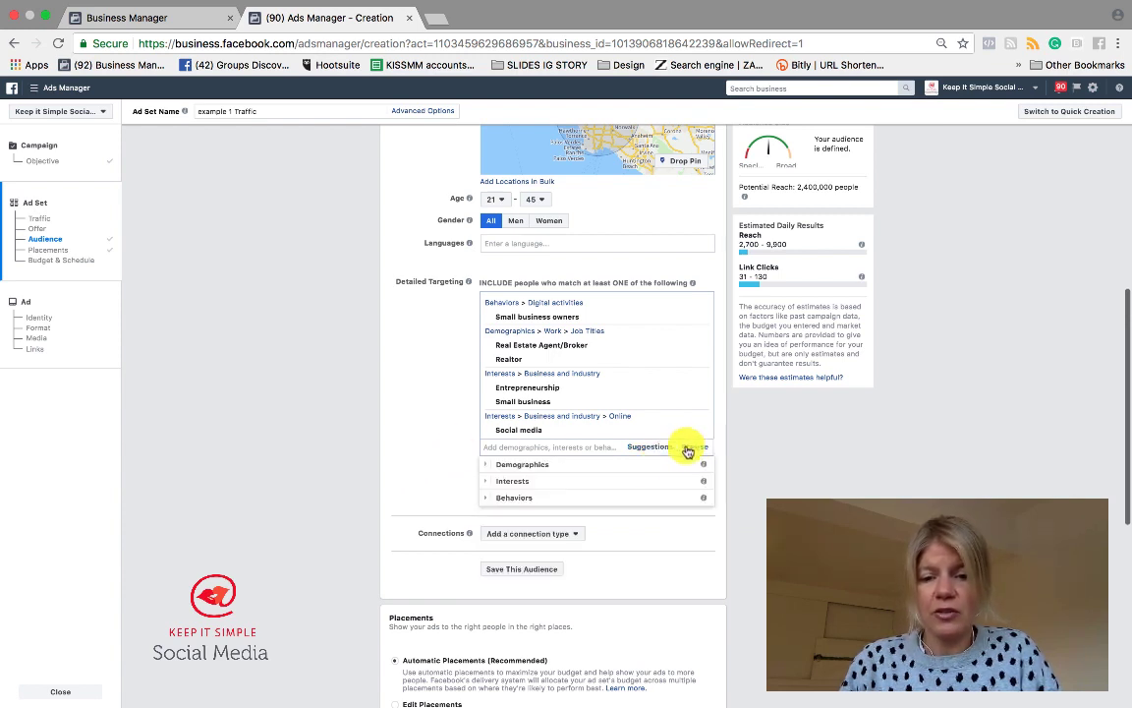
pyautogui.click(488, 464)
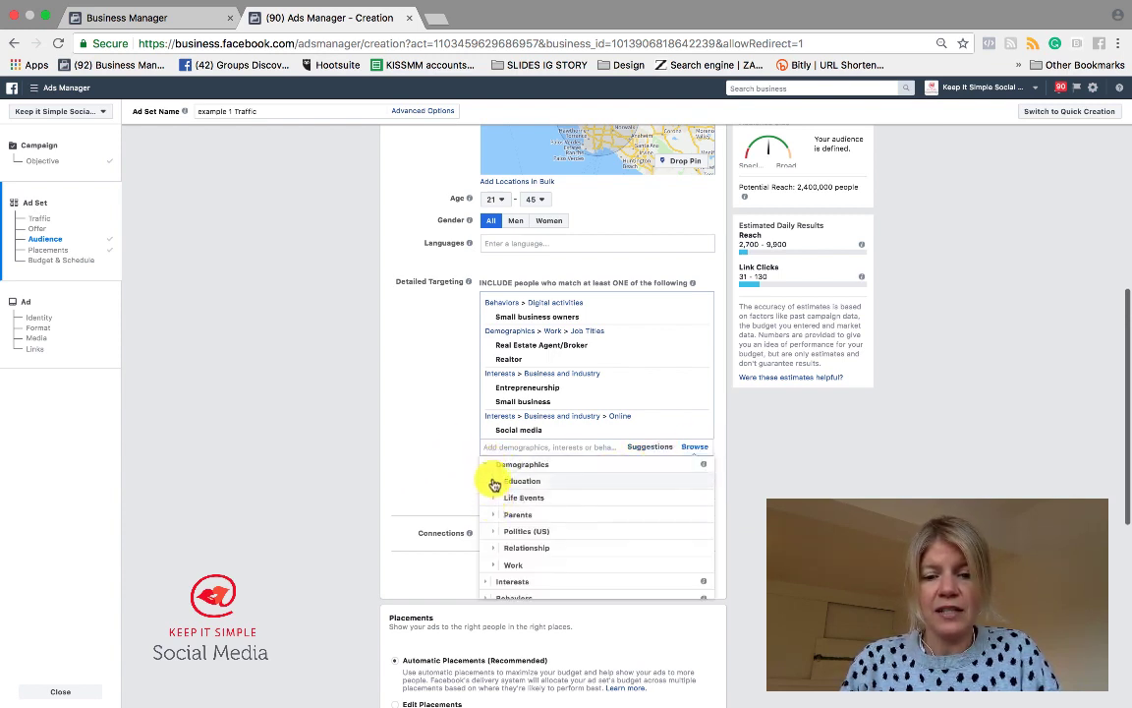
pyautogui.scroll(-2, 487, 556)
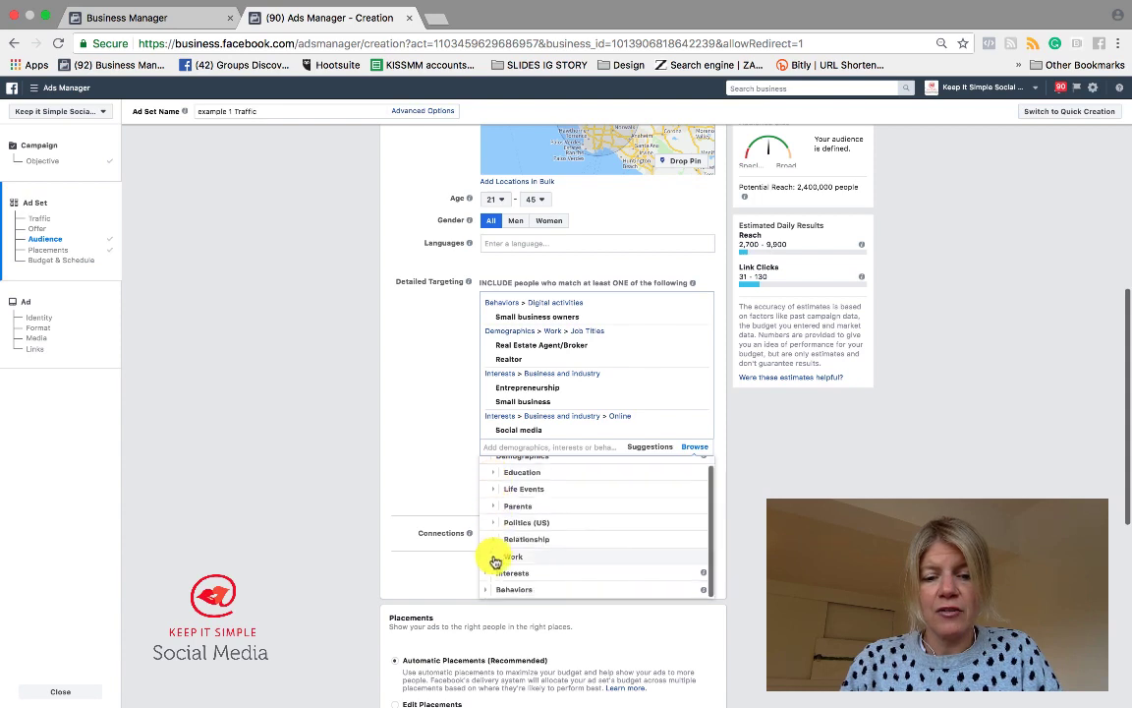
pyautogui.click(429, 464)
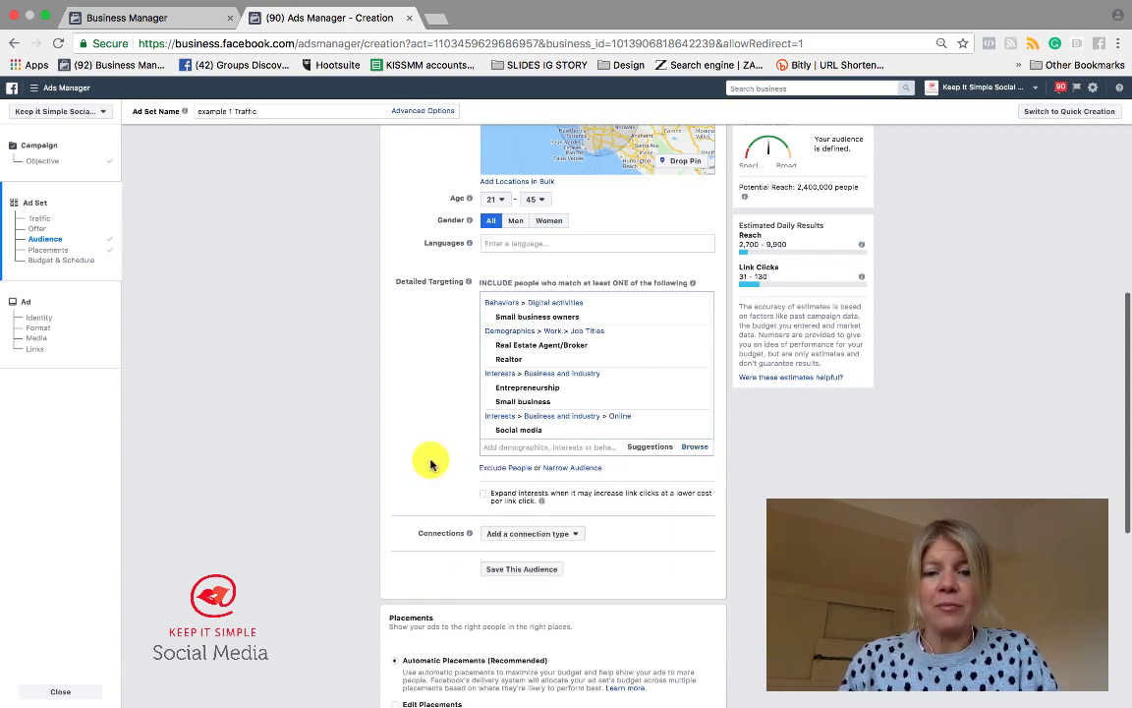
pyautogui.scroll(-3, 432, 465)
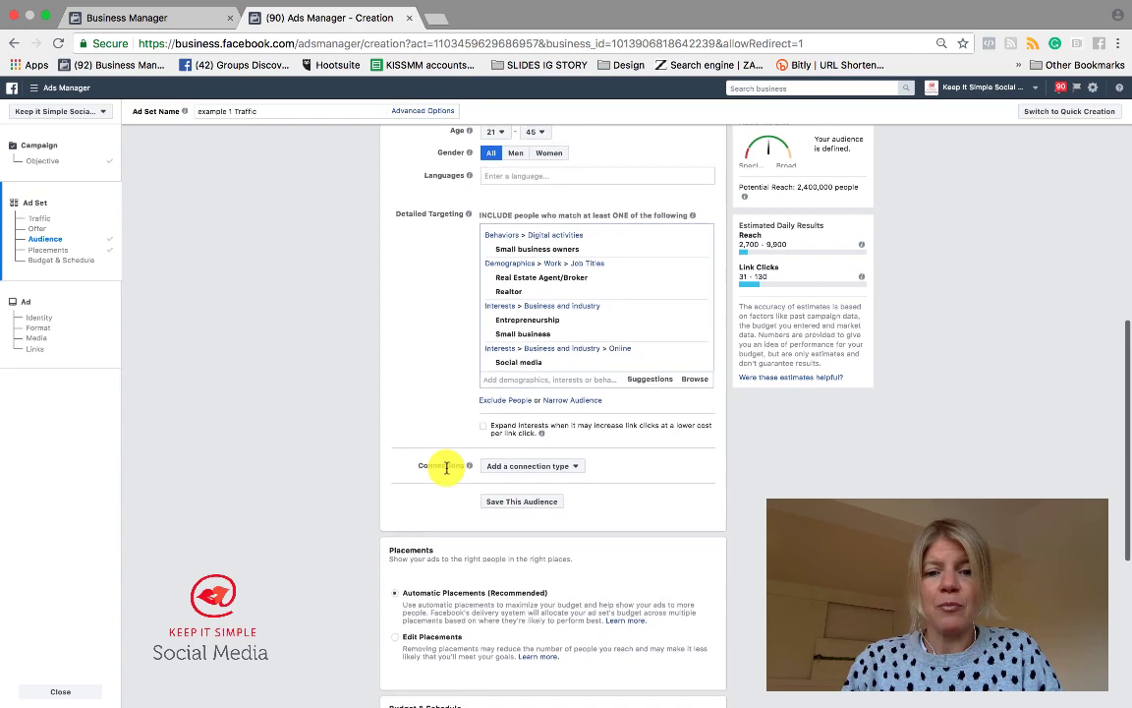
# - Limit the Los Angeles, California location to the current city only, without a surrounding radius
pyautogui.scroll(2, 446, 470)
pyautogui.scroll(1, 445, 472)
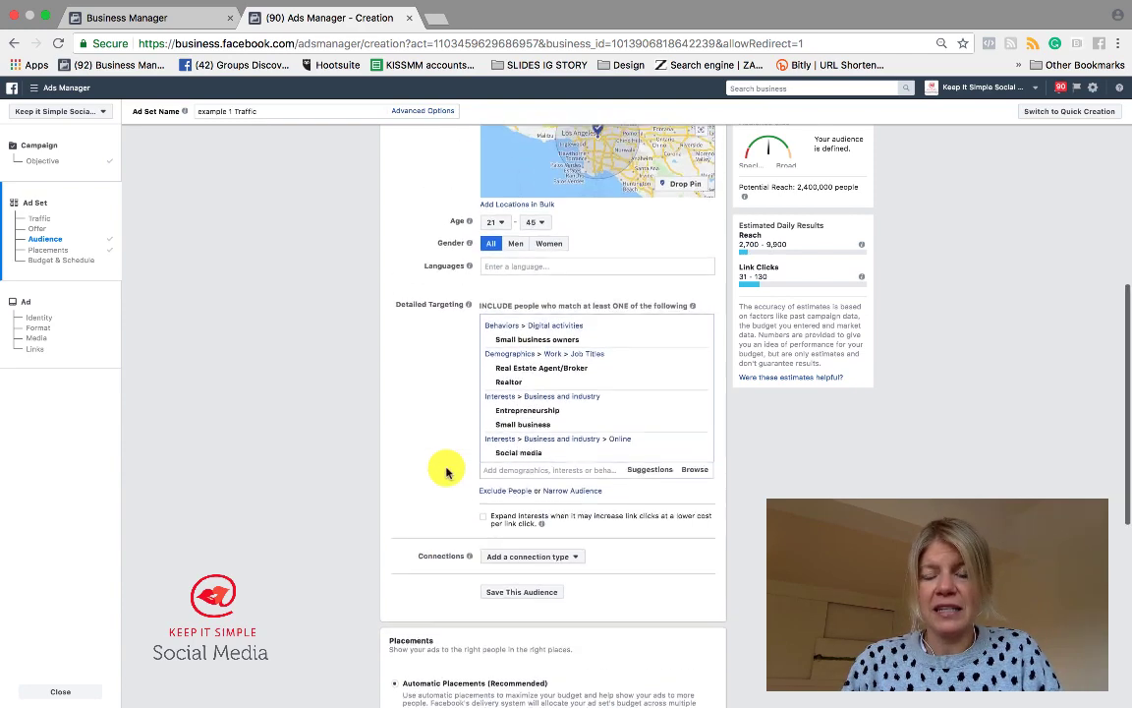
pyautogui.moveTo(644, 344)
pyautogui.scroll(5, 639, 339)
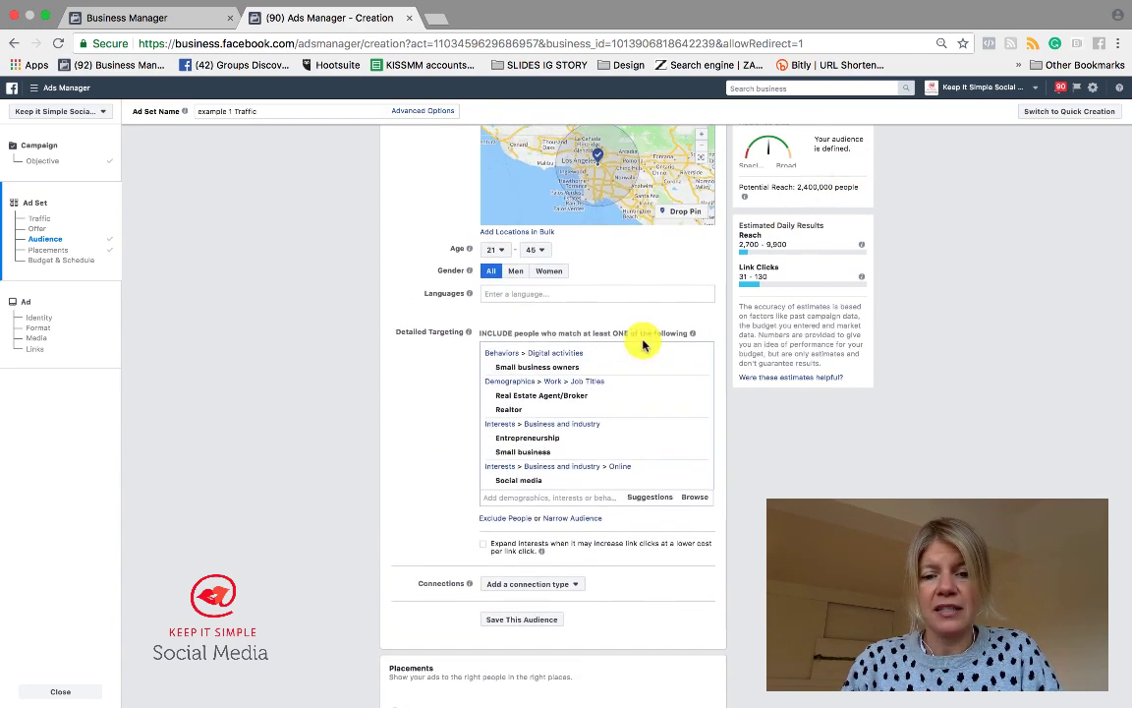
pyautogui.scroll(1, 577, 457)
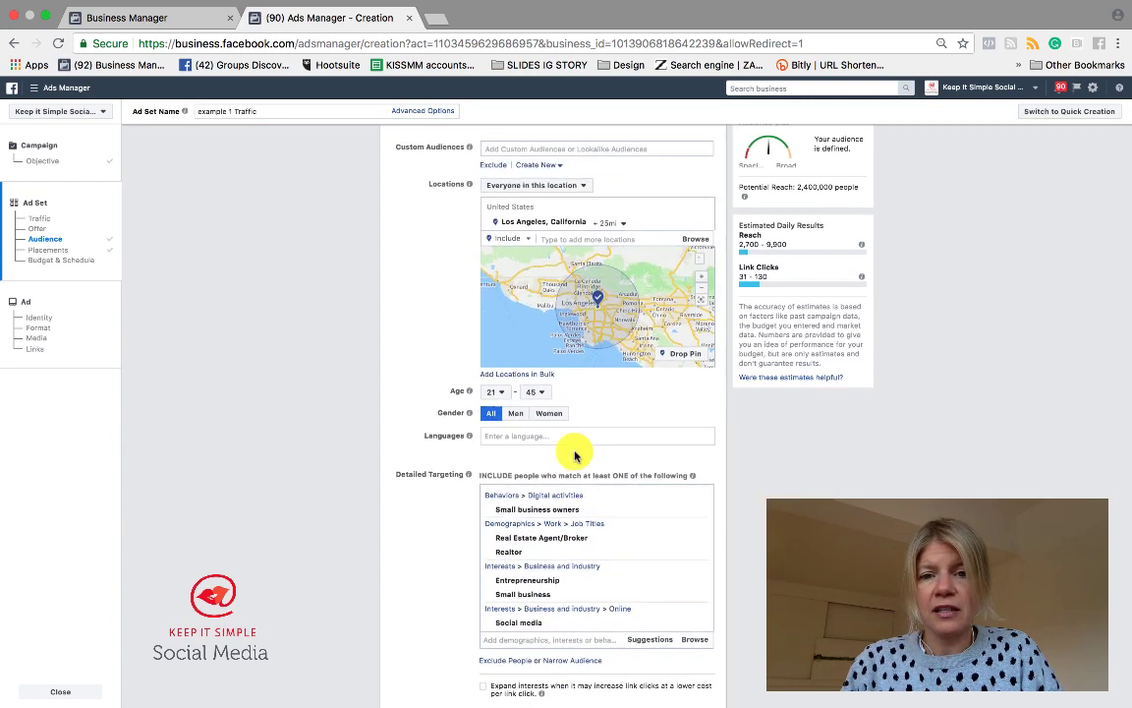
pyautogui.click(623, 224)
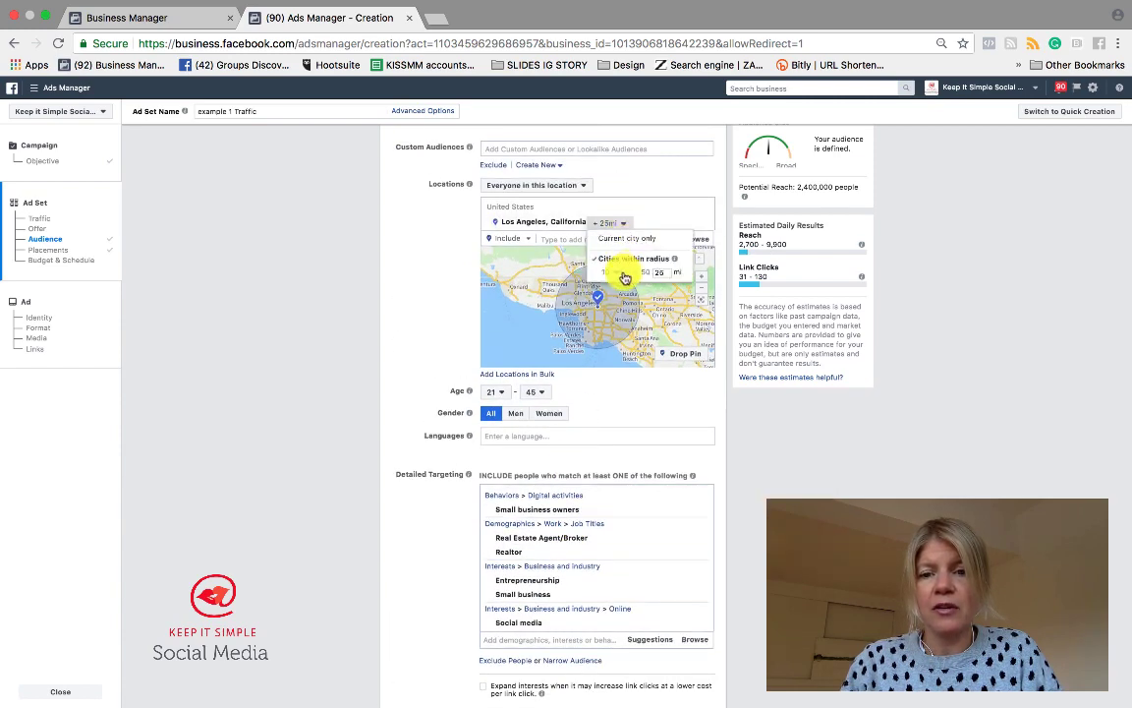
pyautogui.click(619, 239)
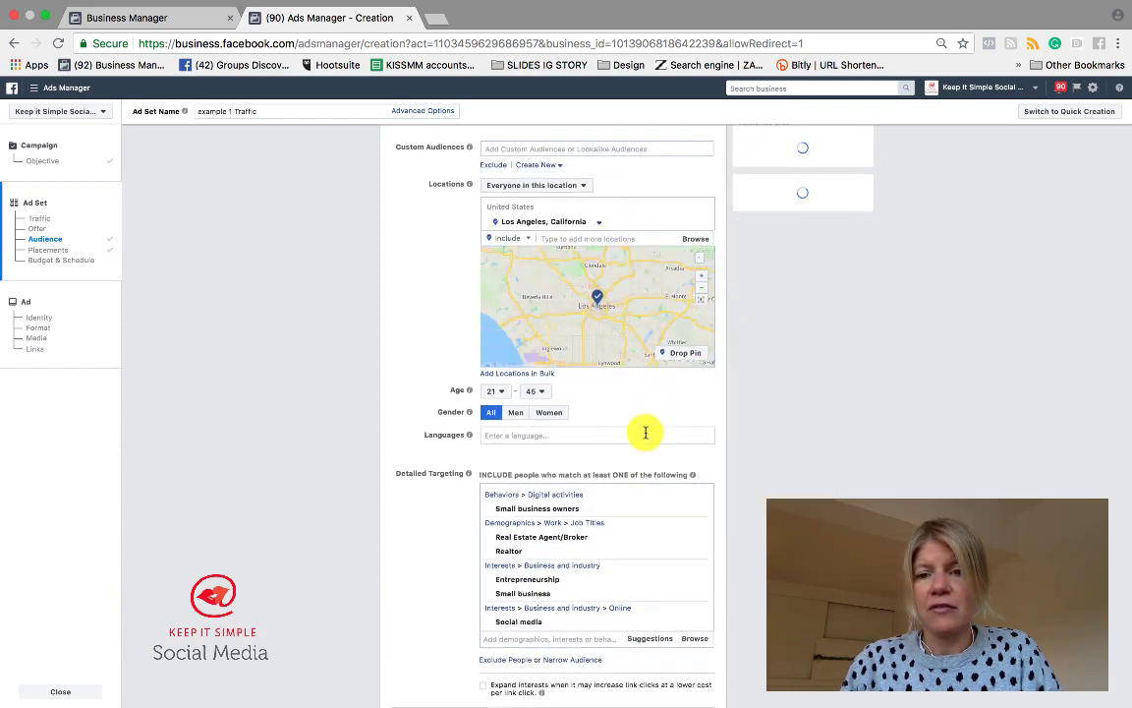
# - Narrow the audience to people who must also match the Classroom interest, found by searching for "classes"
pyautogui.scroll(-2, 645, 443)
pyautogui.scroll(-4, 645, 444)
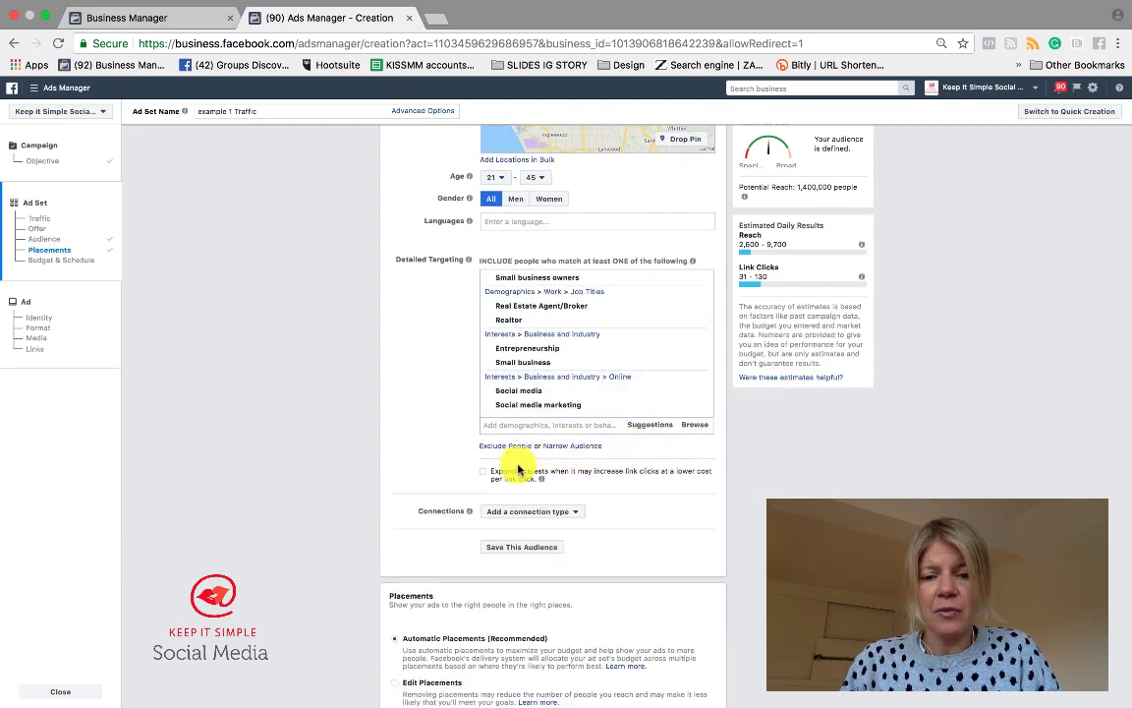
pyautogui.click(562, 450)
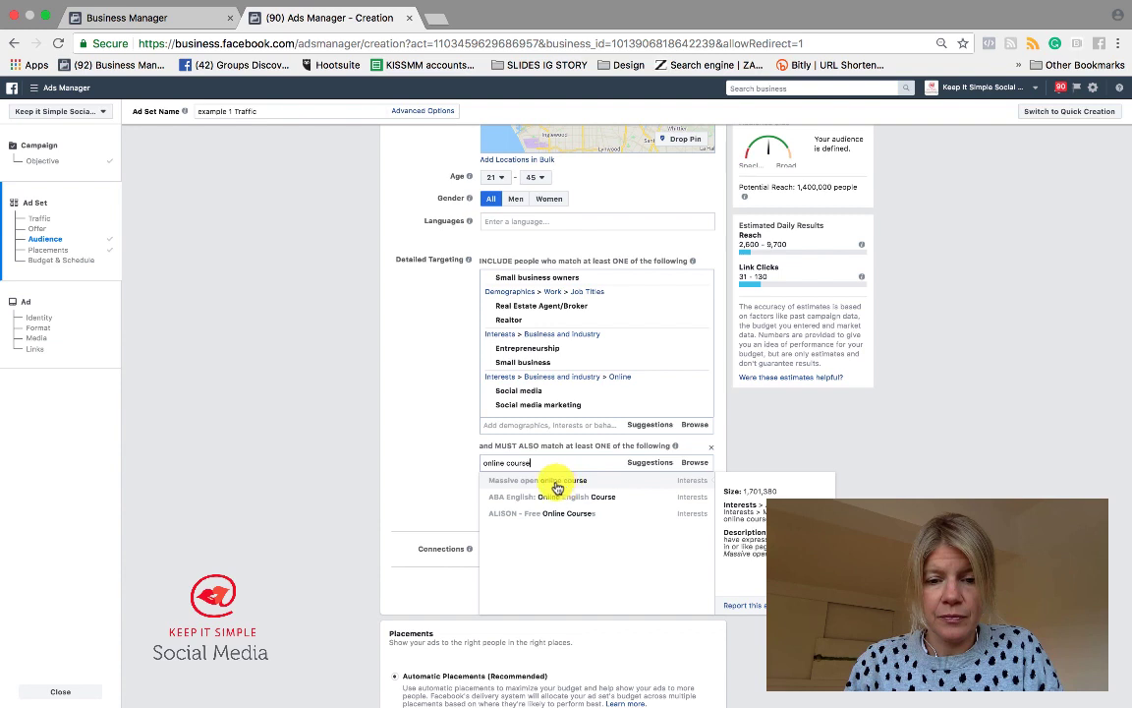
pyautogui.click(476, 466)
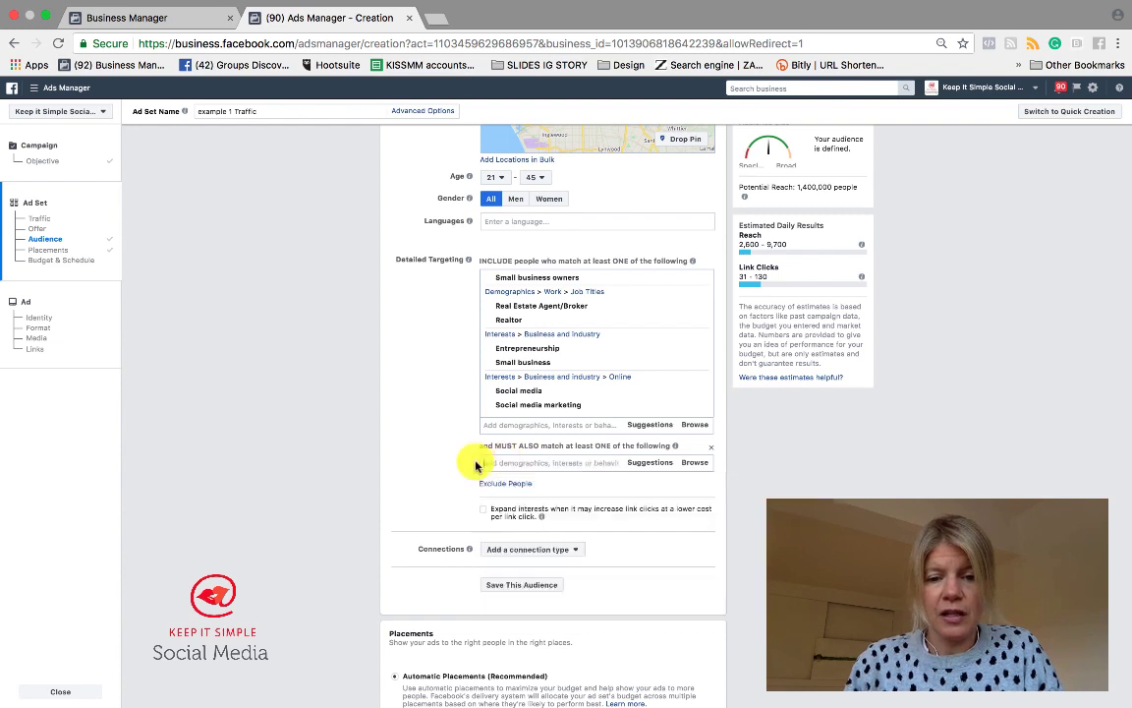
pyautogui.write('classes')
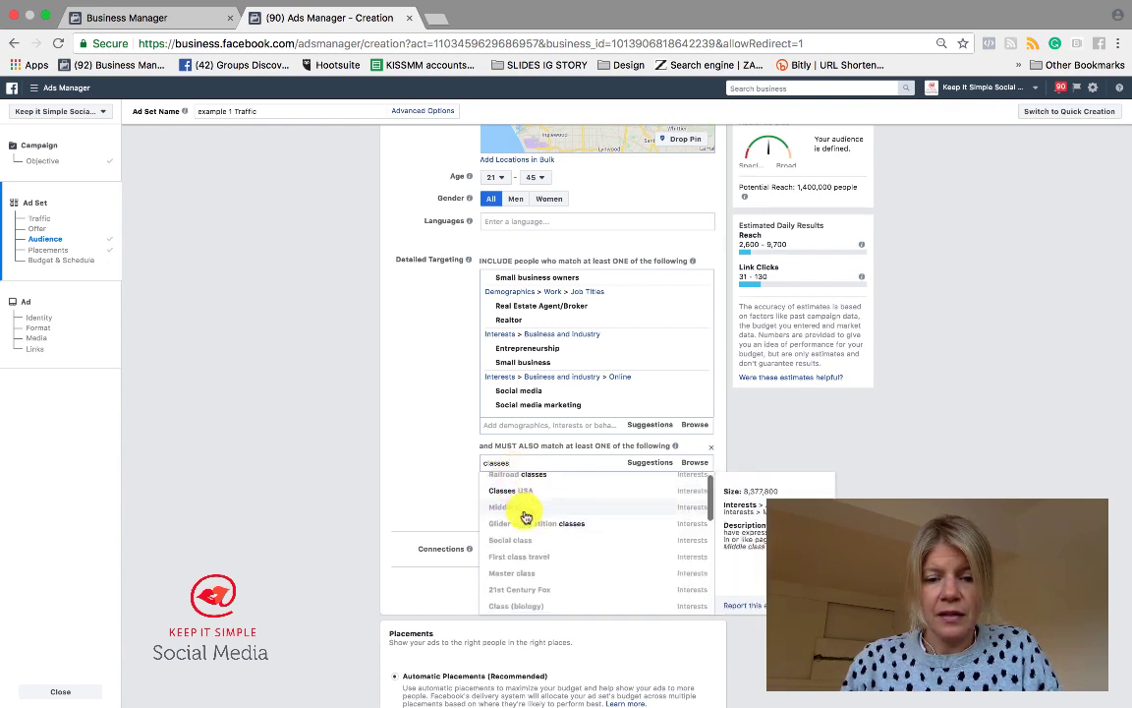
pyautogui.scroll(-3, 521, 507)
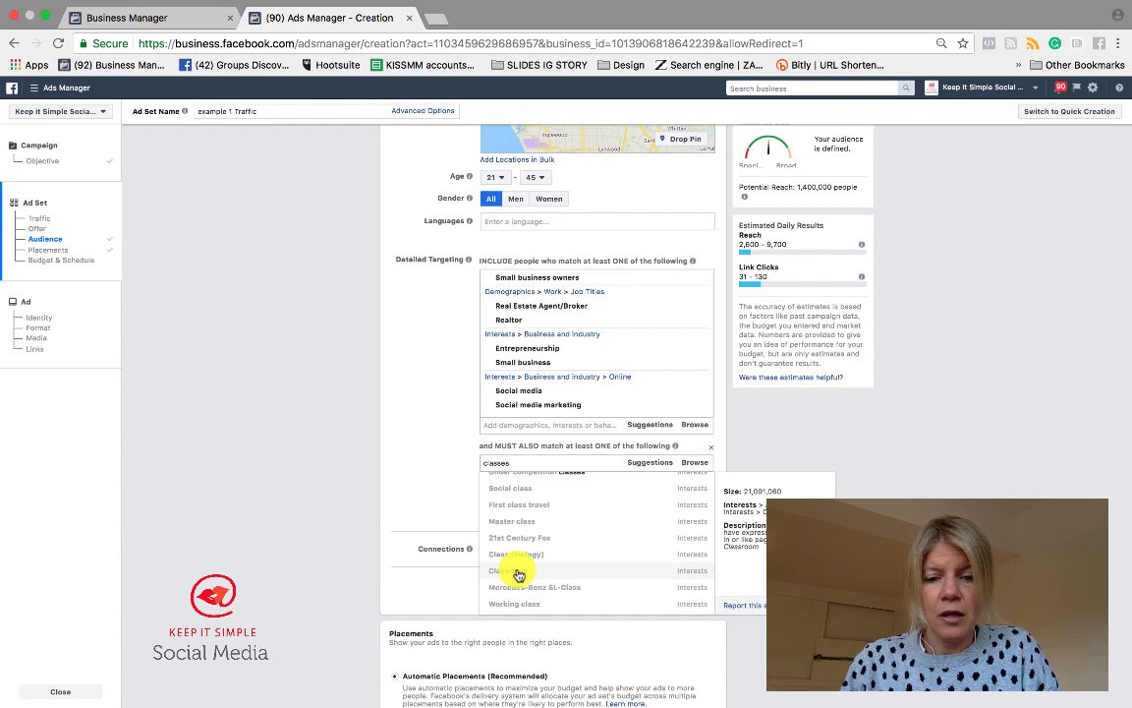
pyautogui.click(519, 573)
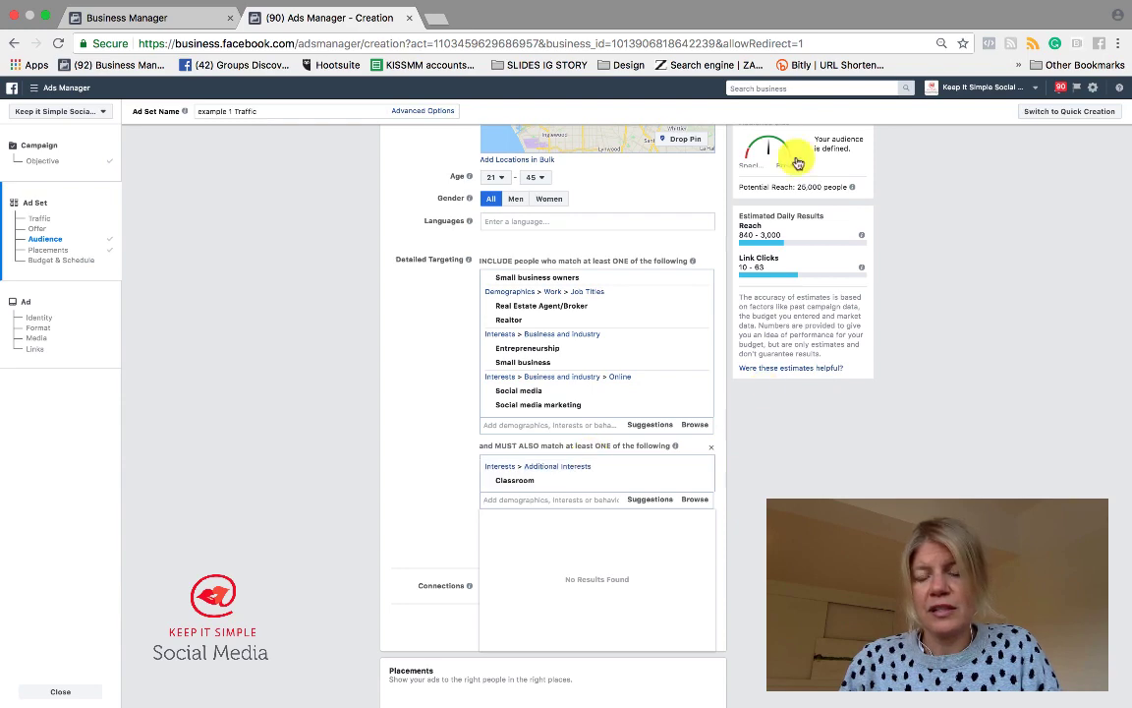
pyautogui.scroll(-3, 637, 404)
pyautogui.scroll(-2, 637, 404)
pyautogui.click(411, 300)
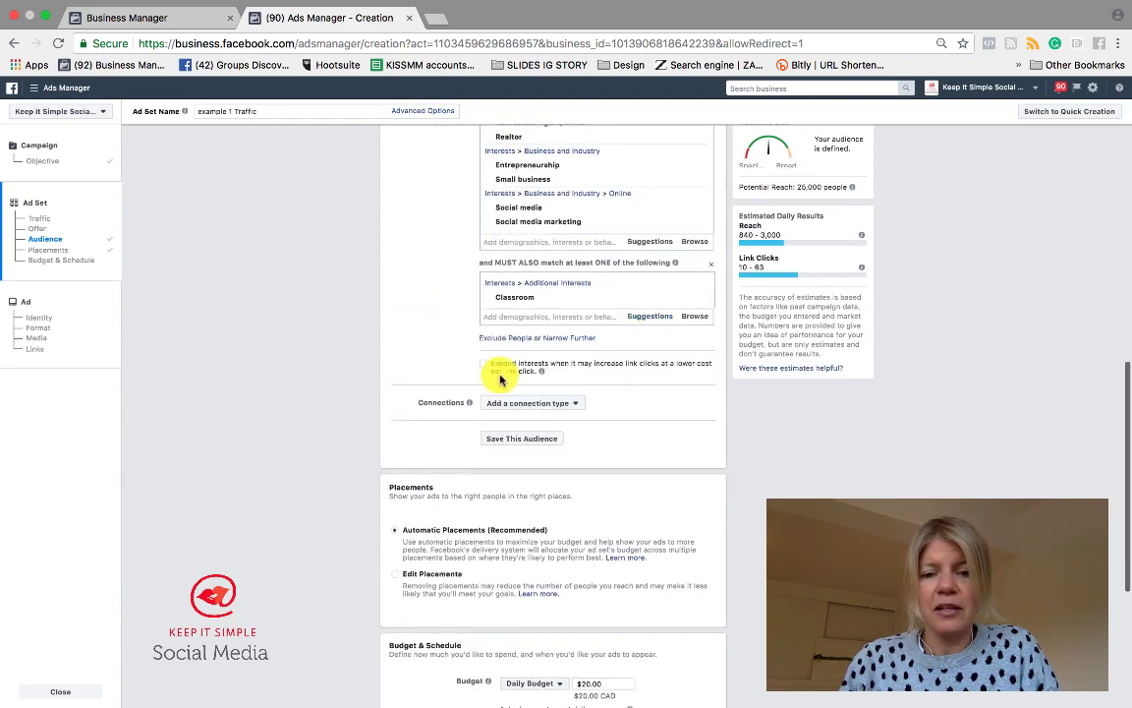
# - Save the defined audience under the name "example 1"
pyautogui.click(515, 439)
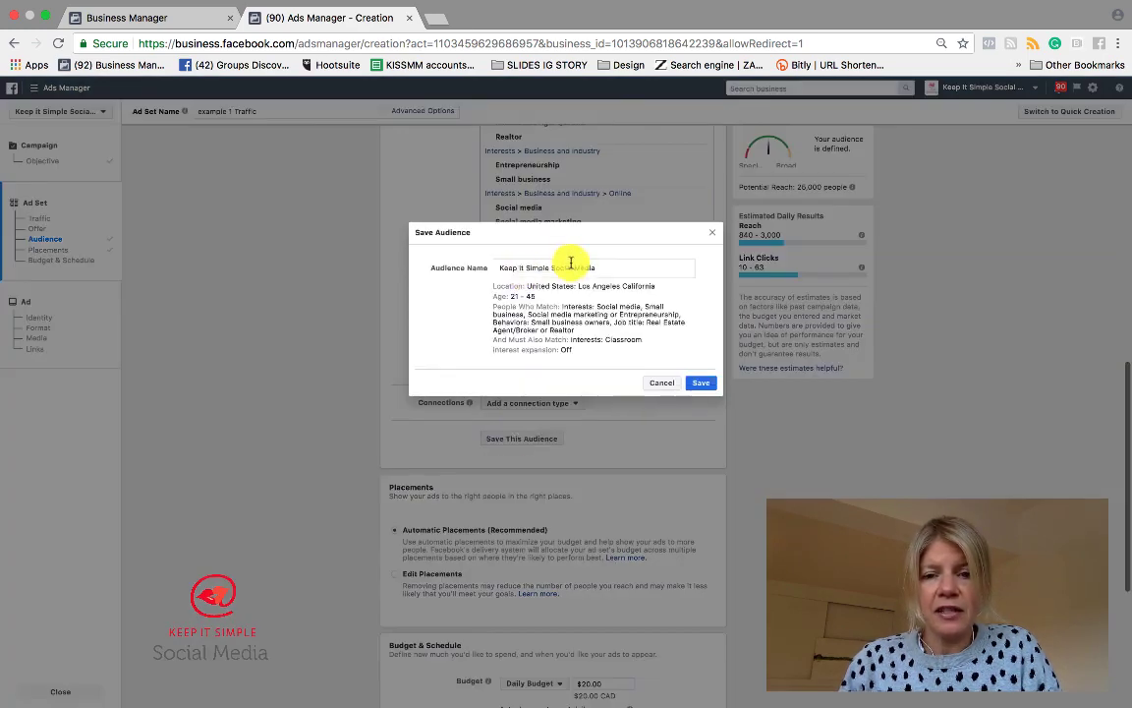
pyautogui.moveTo(607, 269); pyautogui.dragTo(474, 264)
pyautogui.write('ec')
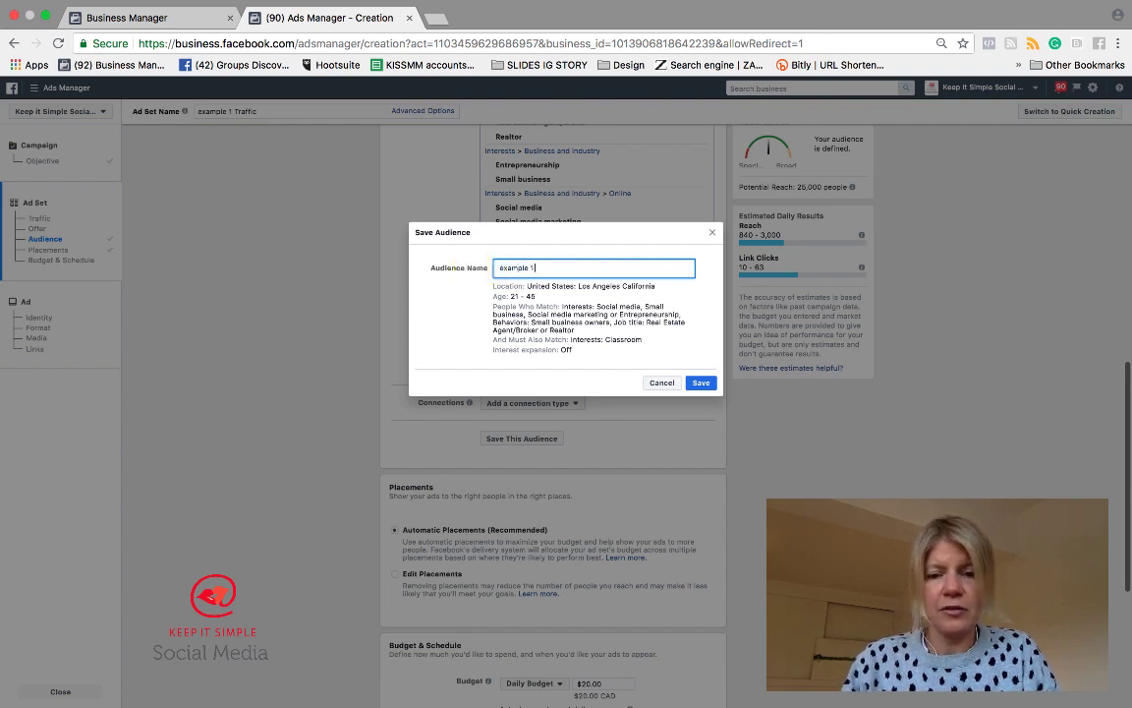
pyautogui.write('ample 1')
pyautogui.click(702, 385)
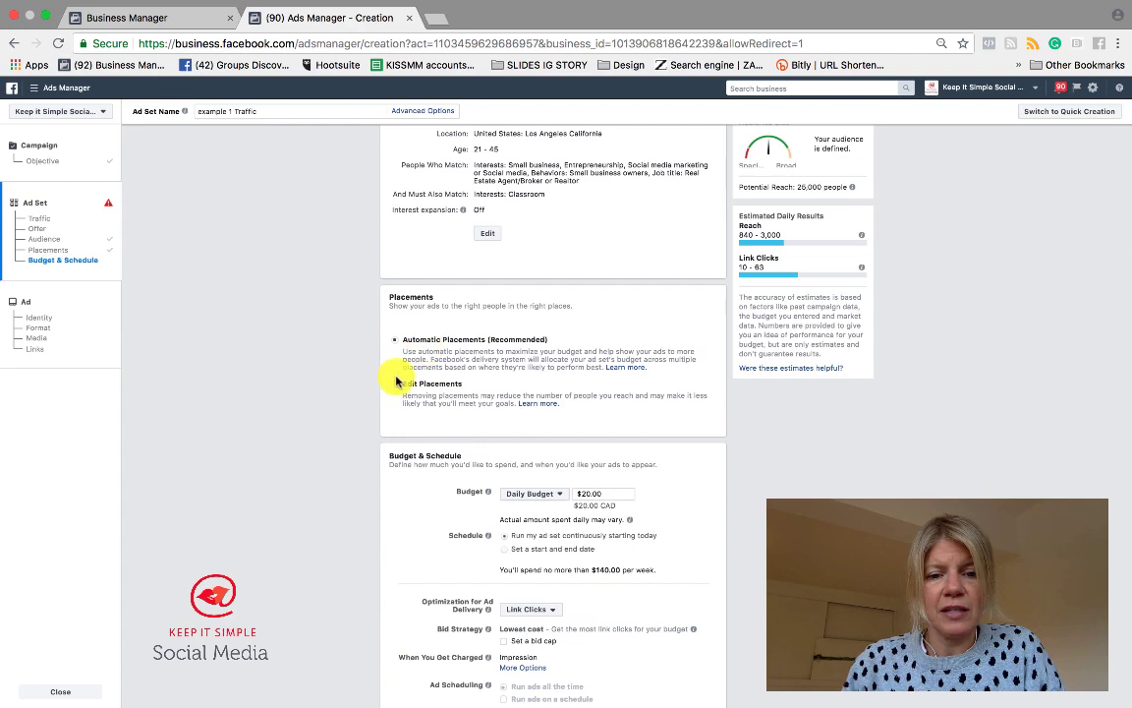
# - Switch the ad set to Edit Placements and deselect the Facebook Right Column and Marketplace placements
pyautogui.click(396, 388)
pyautogui.scroll(-3, 417, 366)
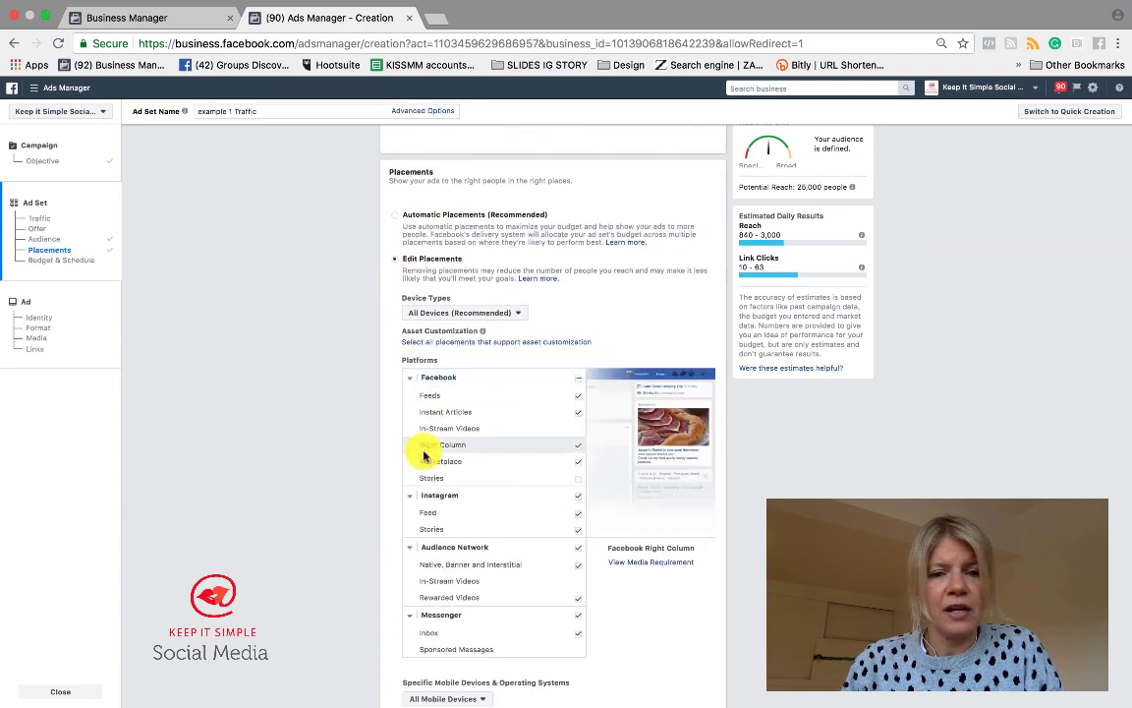
pyautogui.scroll(-1, 423, 452)
pyautogui.scroll(2, 424, 452)
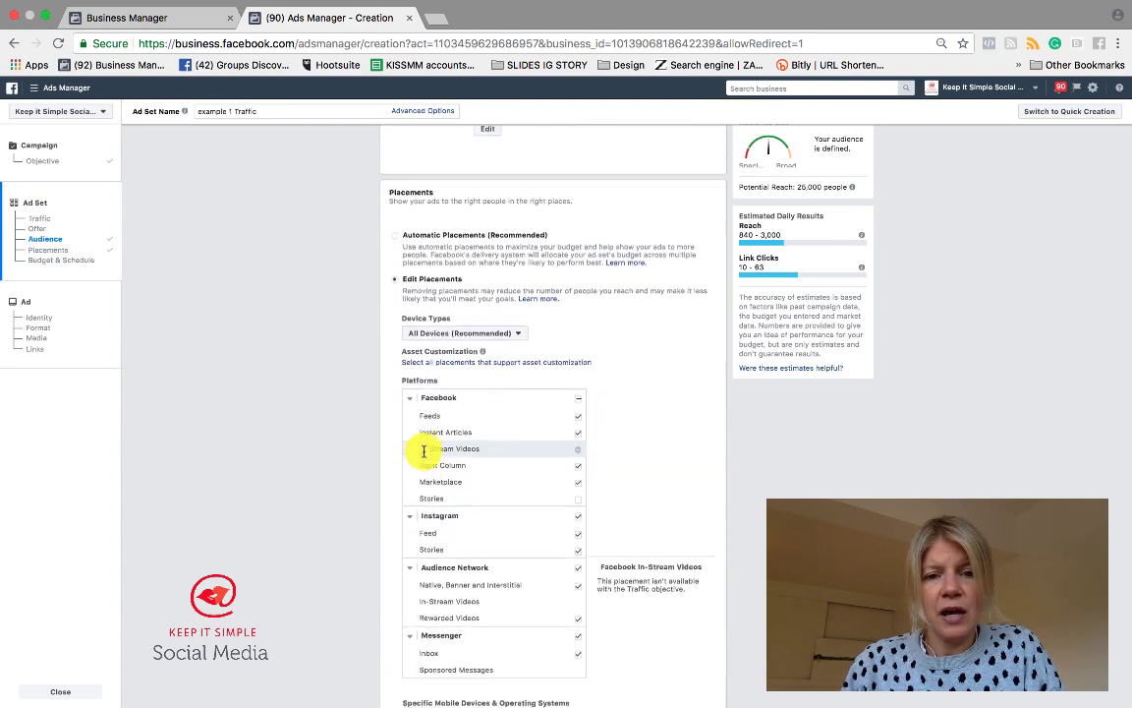
pyautogui.scroll(-1, 424, 452)
pyautogui.scroll(-3, 423, 451)
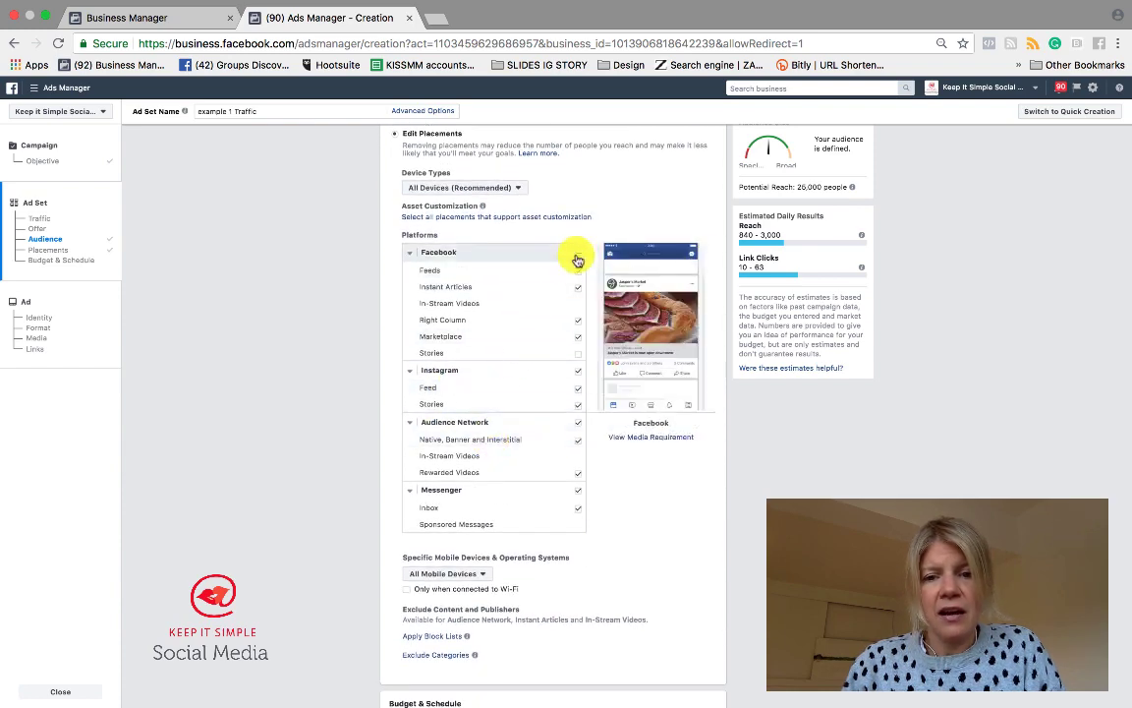
pyautogui.click(578, 322)
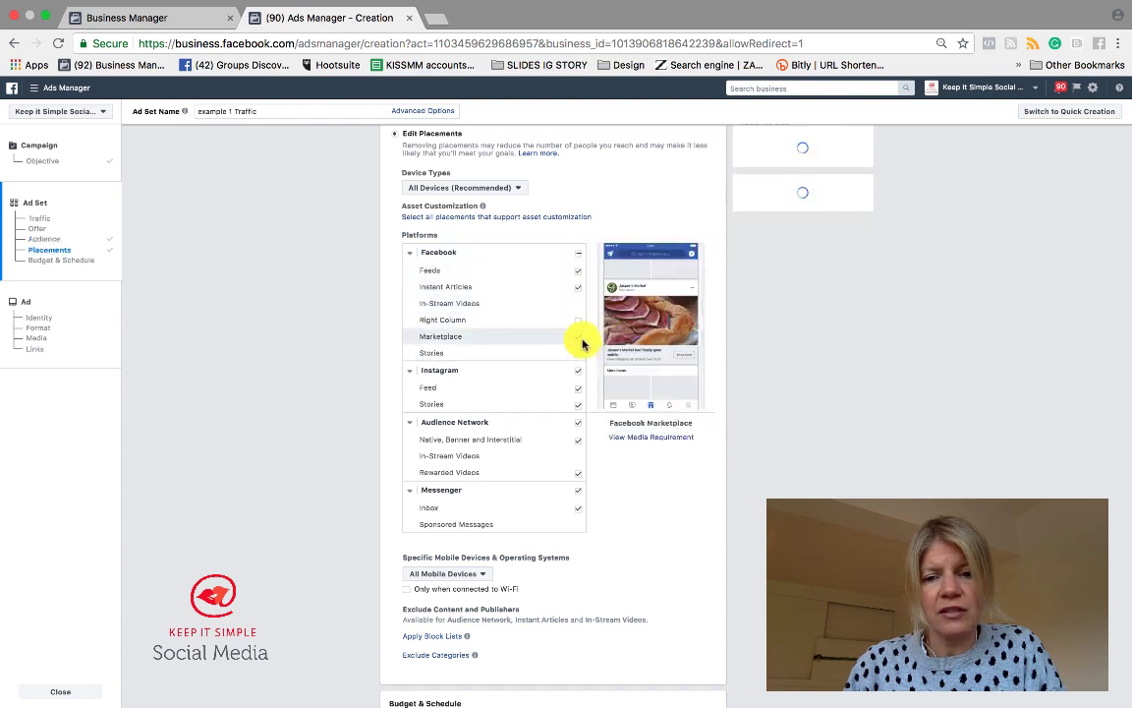
pyautogui.scroll(-2, 551, 362)
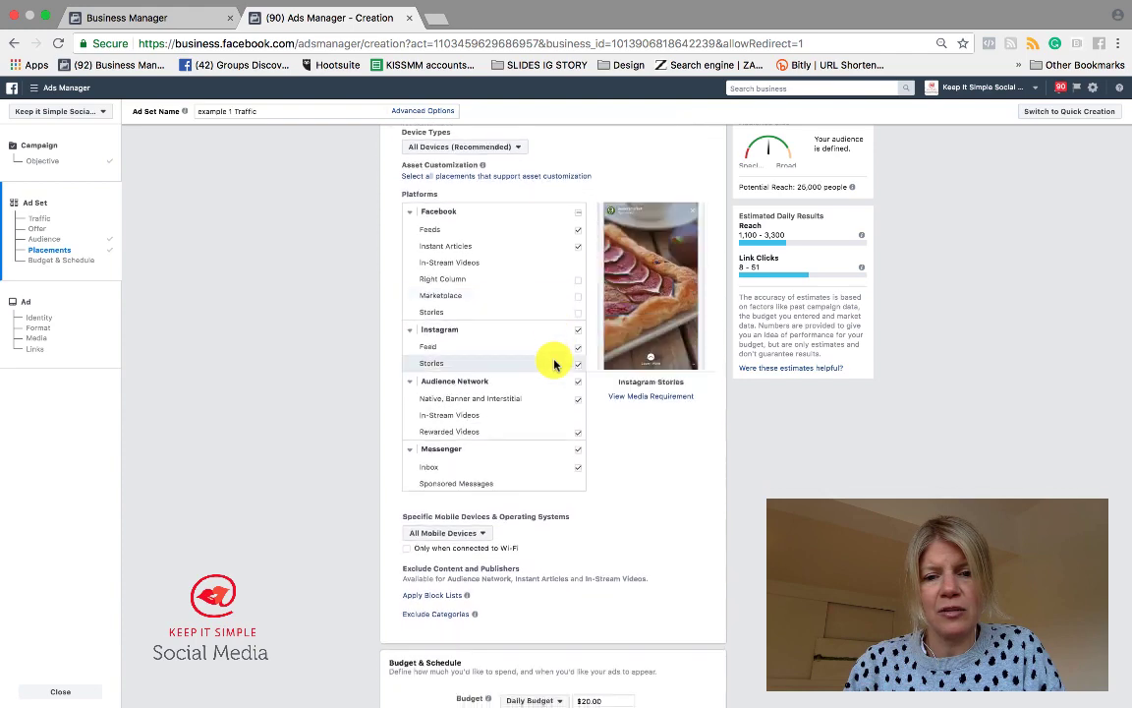
# - Deselect all Audience Network and Messenger placements for the ad set
pyautogui.scroll(-1, 559, 422)
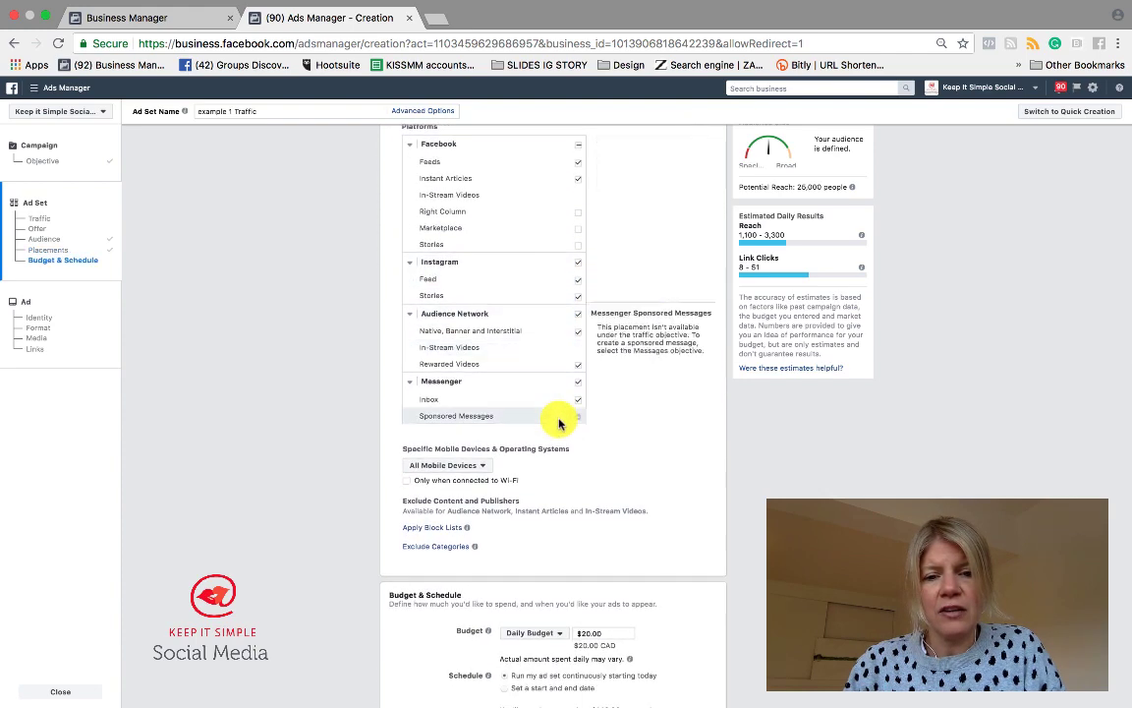
pyautogui.click(578, 318)
pyautogui.scroll(-1, 538, 380)
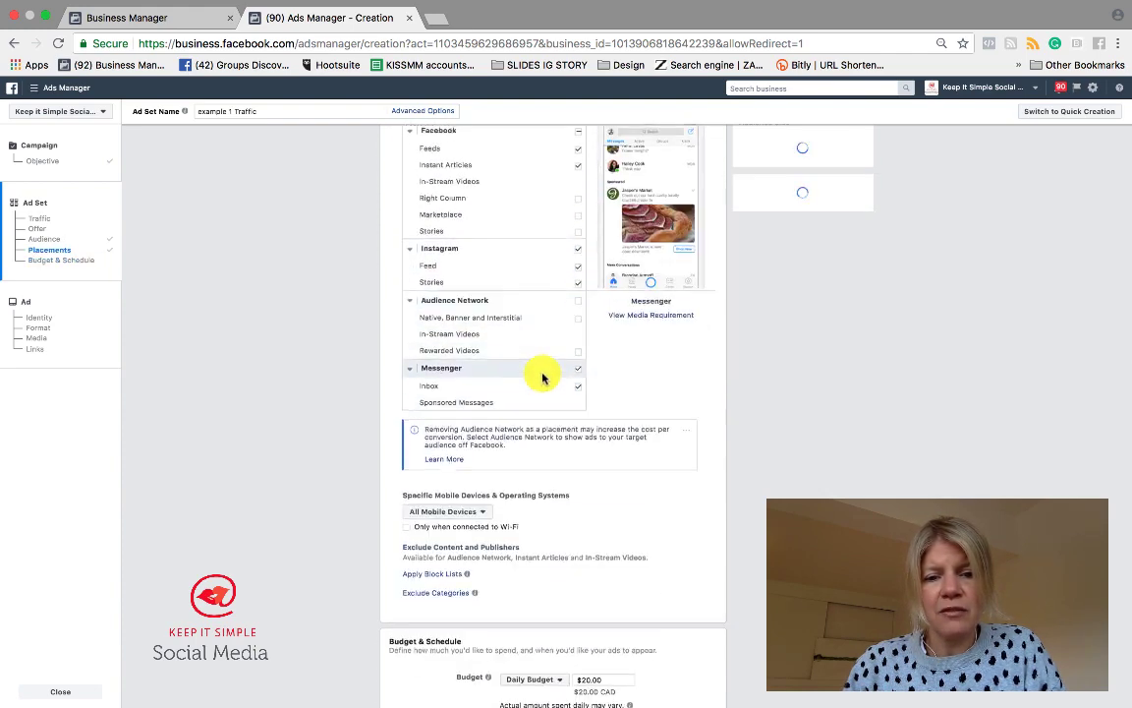
pyautogui.click(577, 347)
pyautogui.scroll(-3, 552, 403)
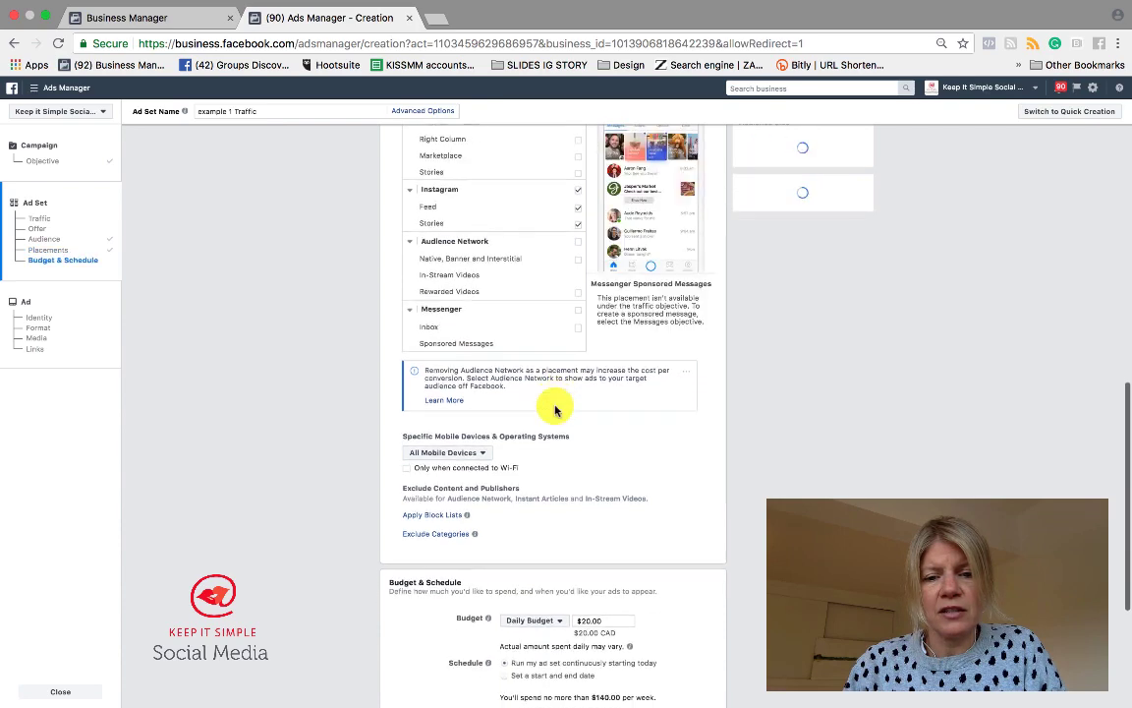
pyautogui.scroll(4, 555, 411)
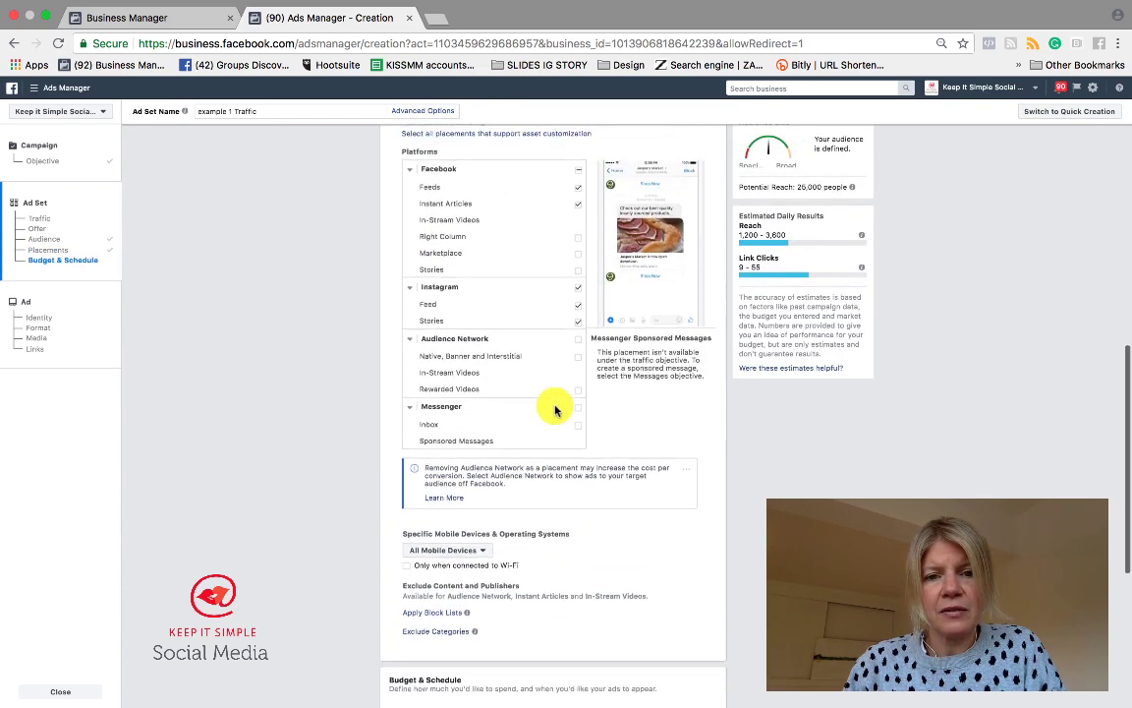
# - Switch the ad set to a lifetime budget of $20.00
pyautogui.scroll(-4, 556, 411)
pyautogui.scroll(-4, 555, 411)
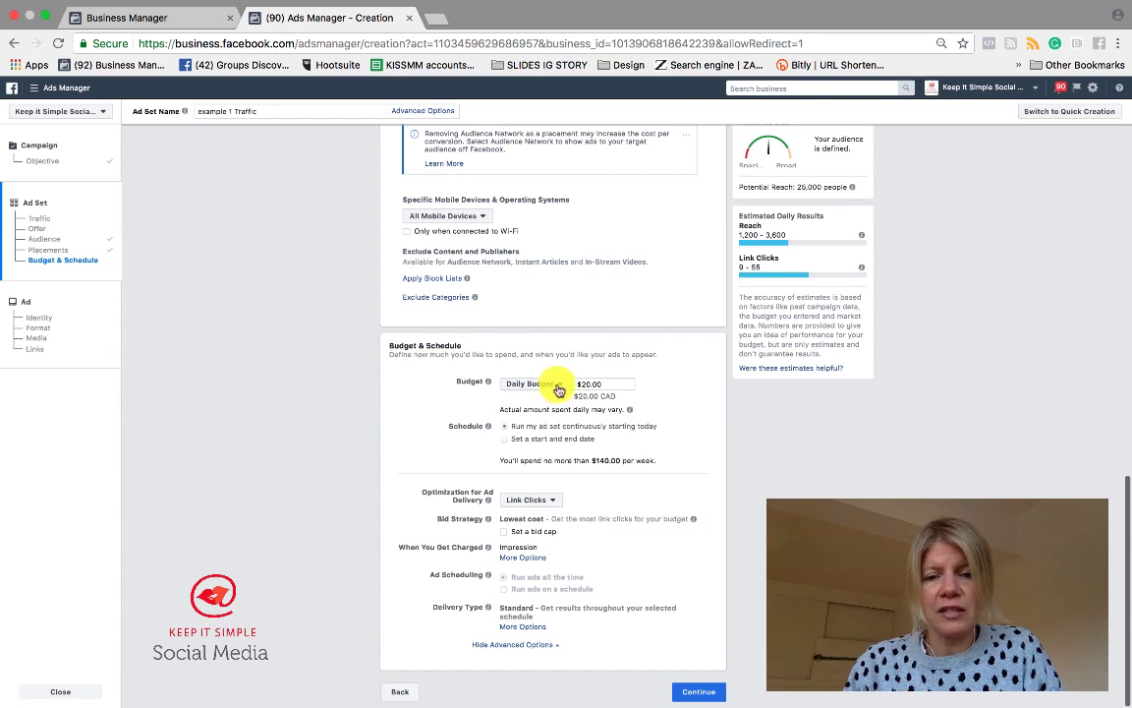
pyautogui.click(557, 388)
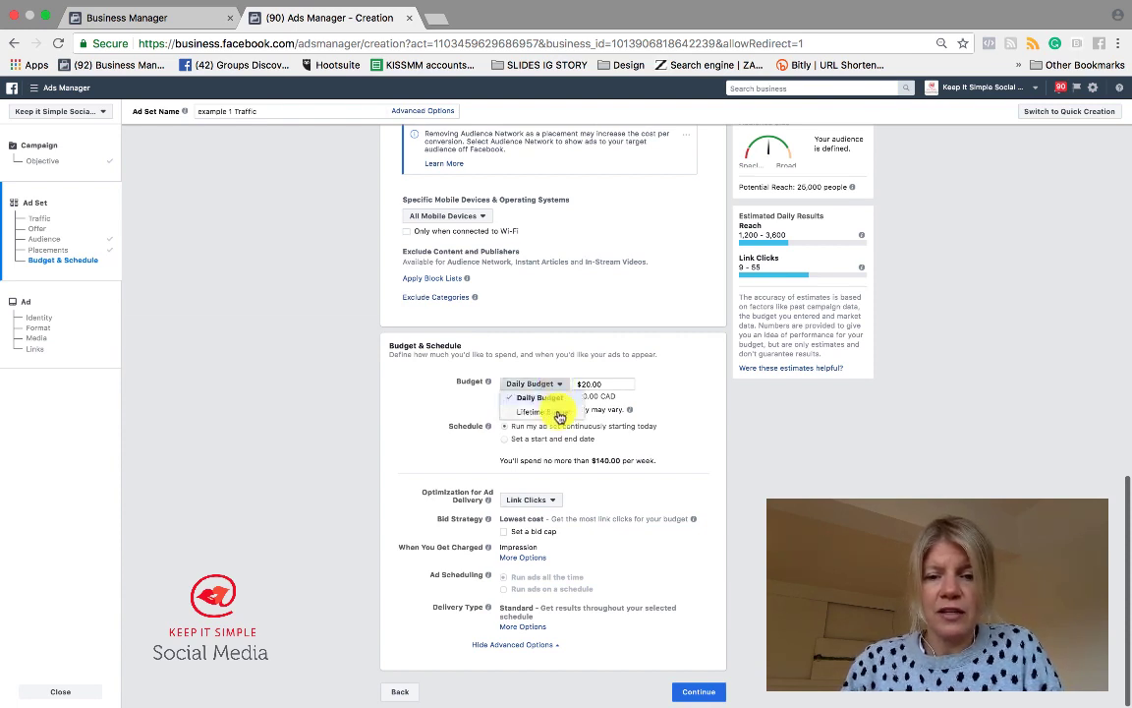
pyautogui.click(556, 411)
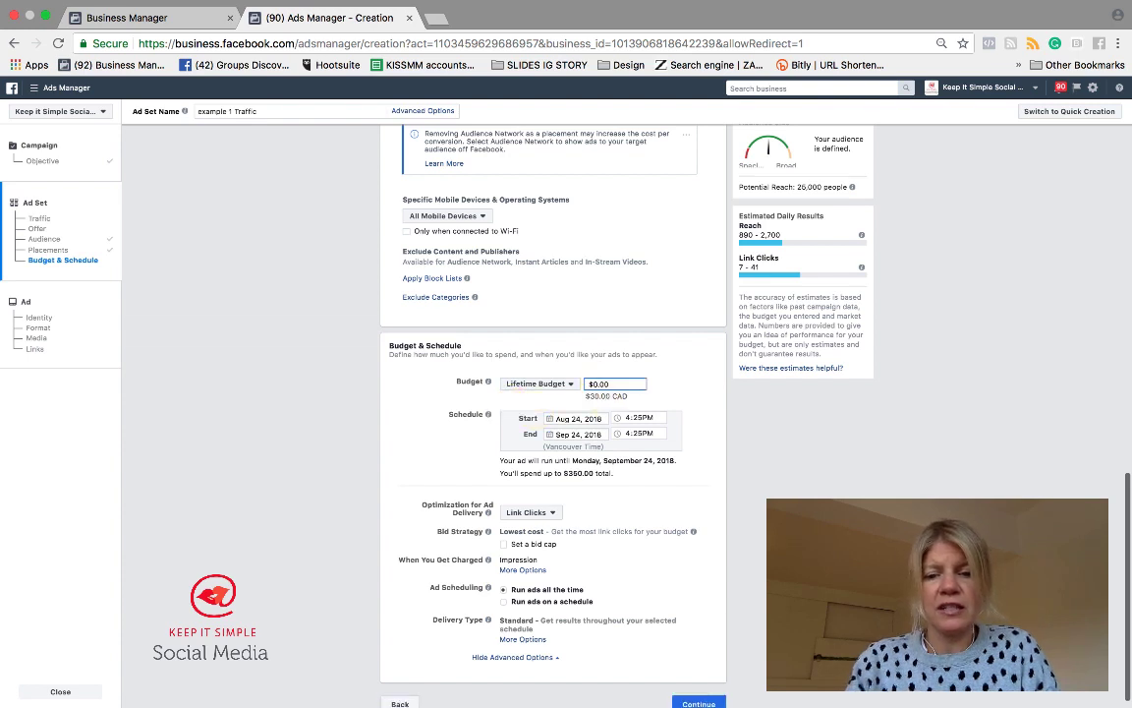
# - Set the ad set's schedule to end on Aug 31, 2018 and continue to the ad setup
pyautogui.click(552, 435)
pyautogui.click(552, 453)
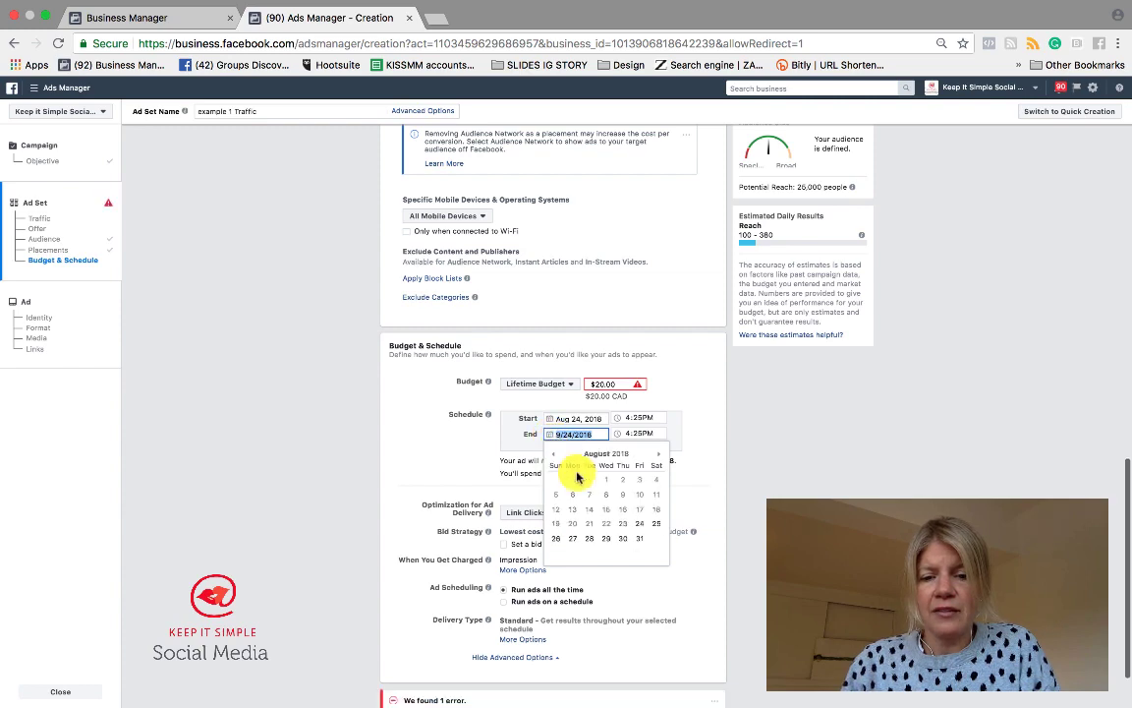
pyautogui.click(638, 539)
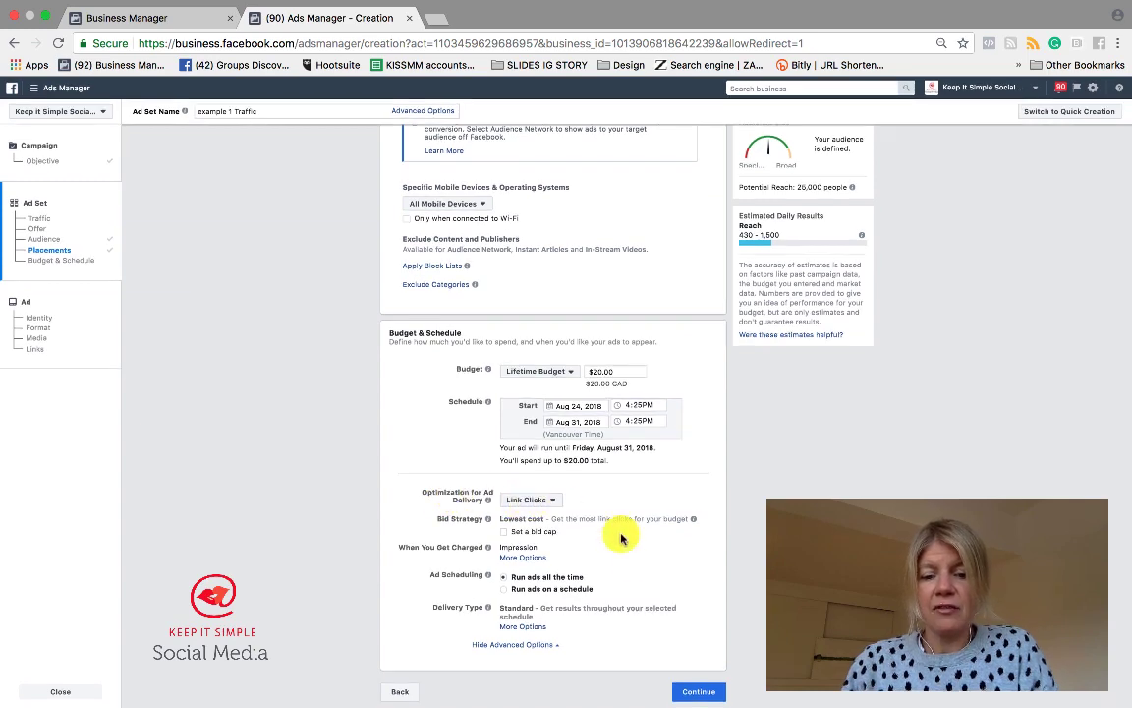
pyautogui.click(700, 693)
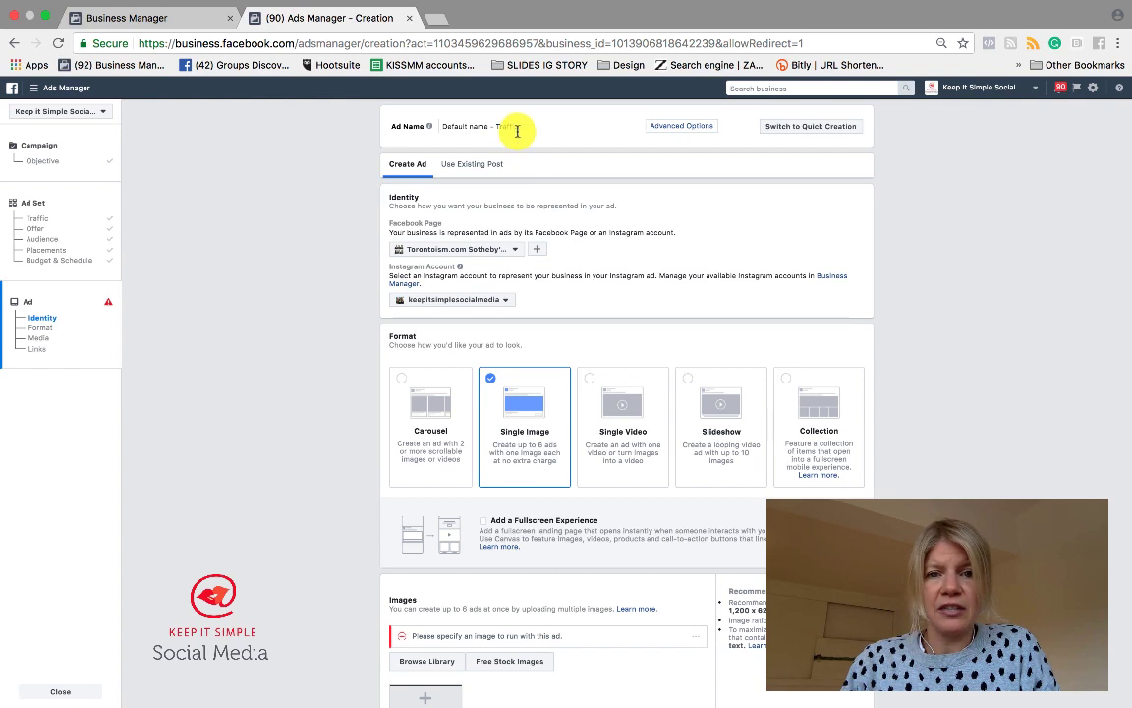
# - Name the ad "example 1 Traffic" and choose "Keep It Simple Social Media" Training & Consulting as its Facebook Page
pyautogui.moveTo(519, 128); pyautogui.dragTo(443, 124)
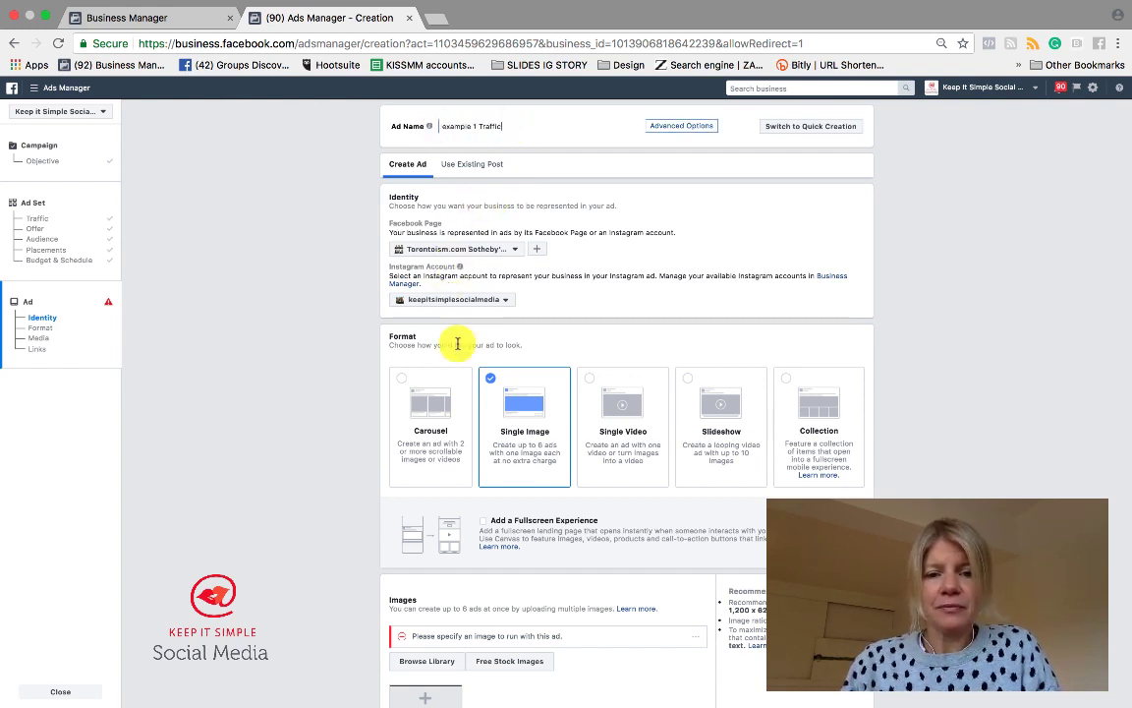
pyautogui.scroll(-1, 458, 325)
pyautogui.click(507, 242)
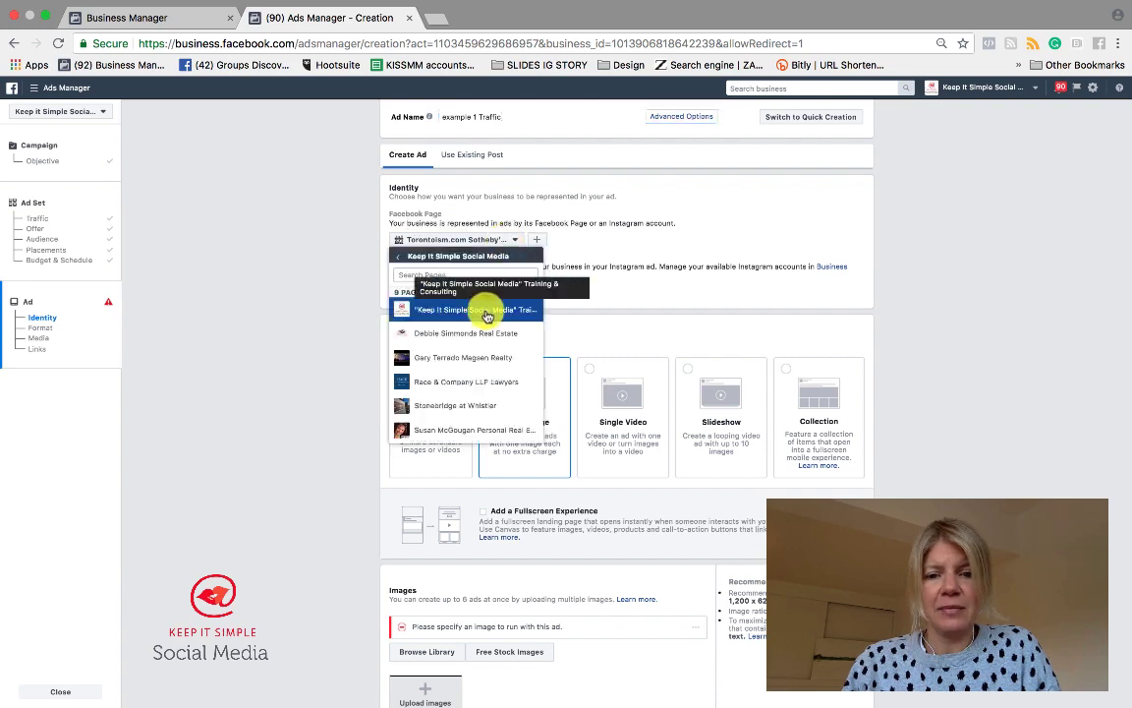
pyautogui.click(485, 312)
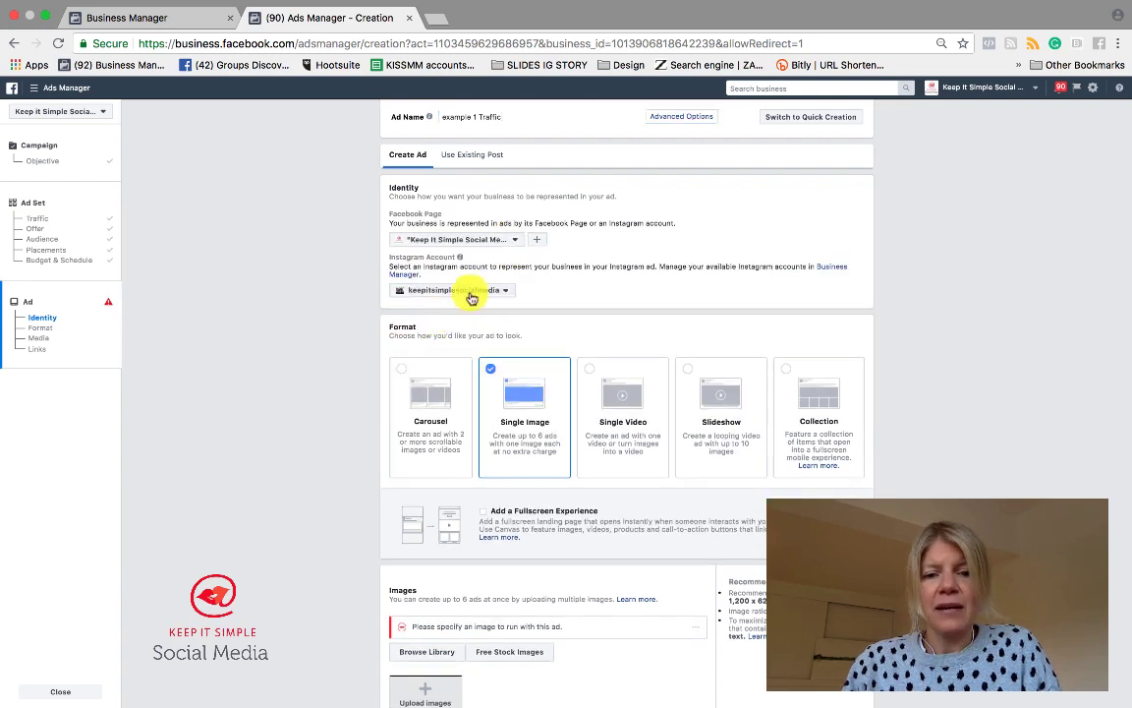
# - Choose the Carousel format for the new ad and add a fourth card
pyautogui.scroll(-3, 472, 379)
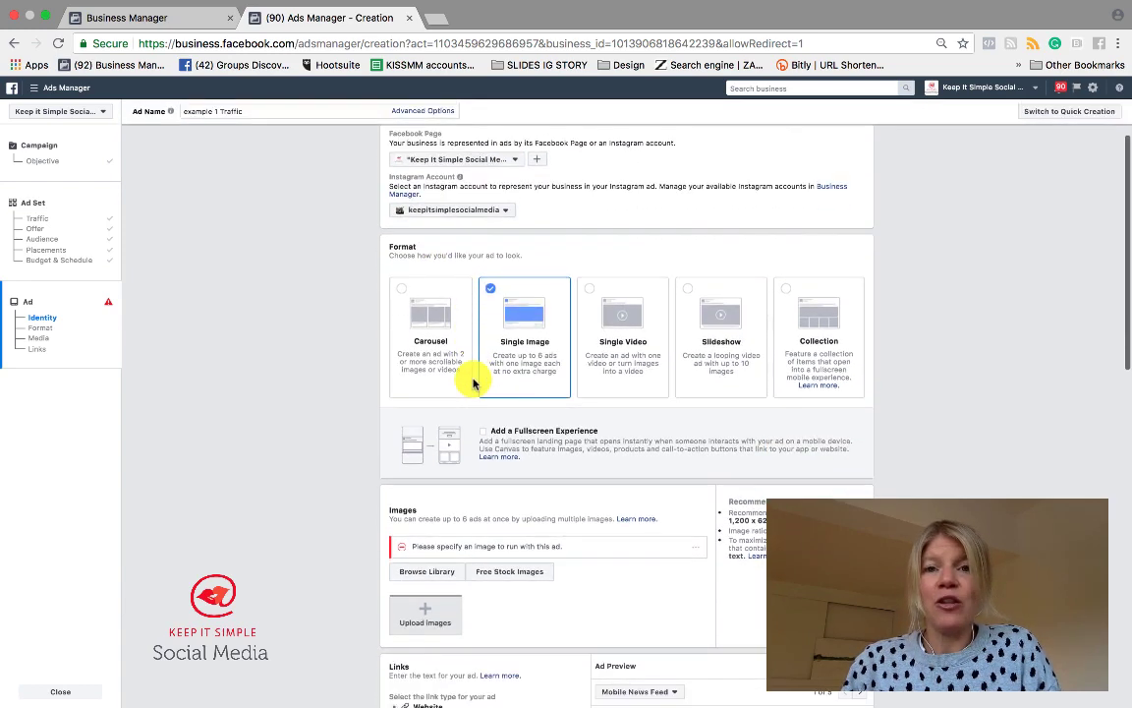
pyautogui.scroll(3, 472, 382)
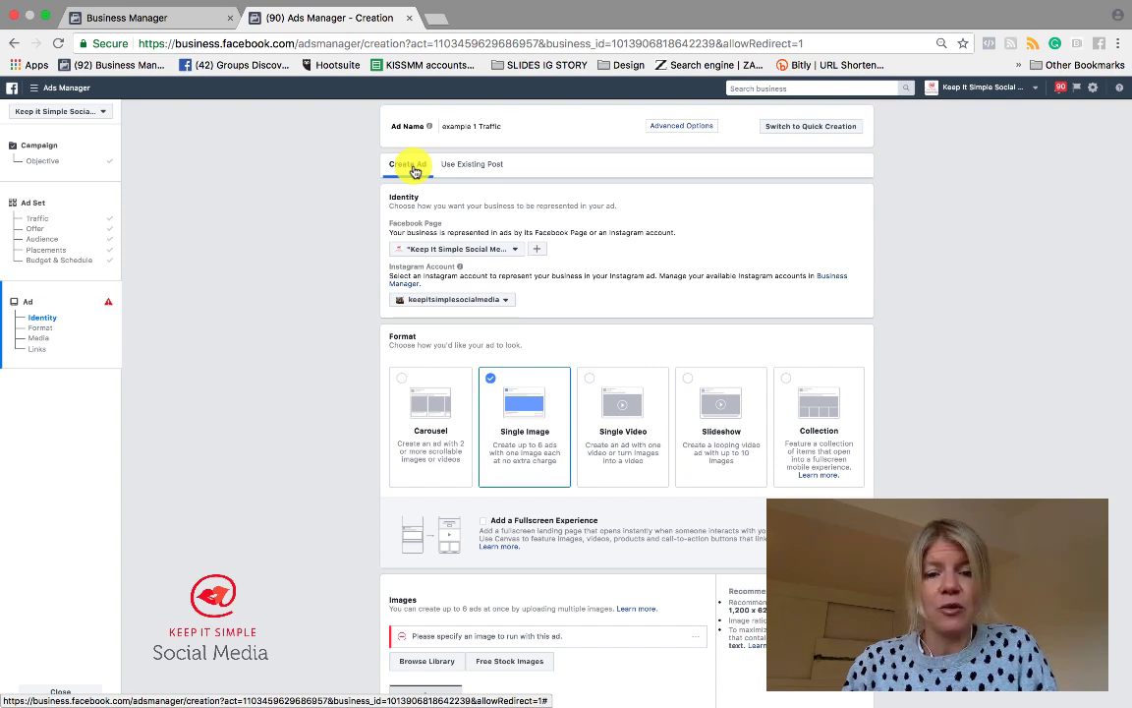
pyautogui.scroll(-2, 472, 373)
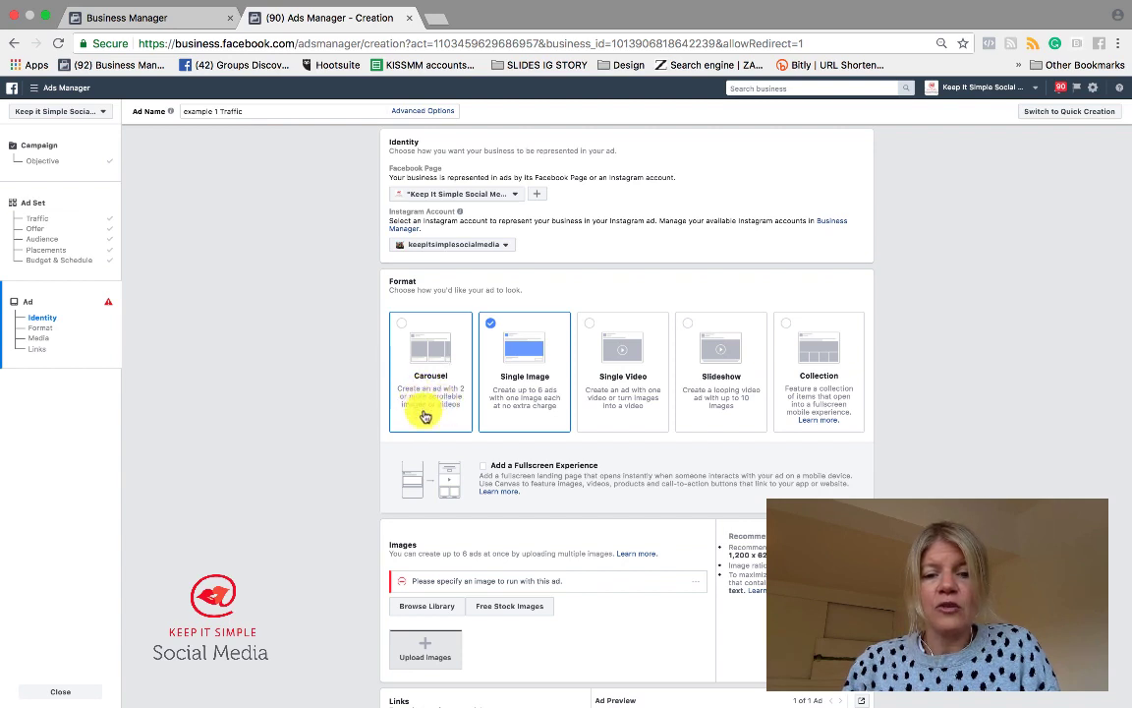
pyautogui.click(430, 361)
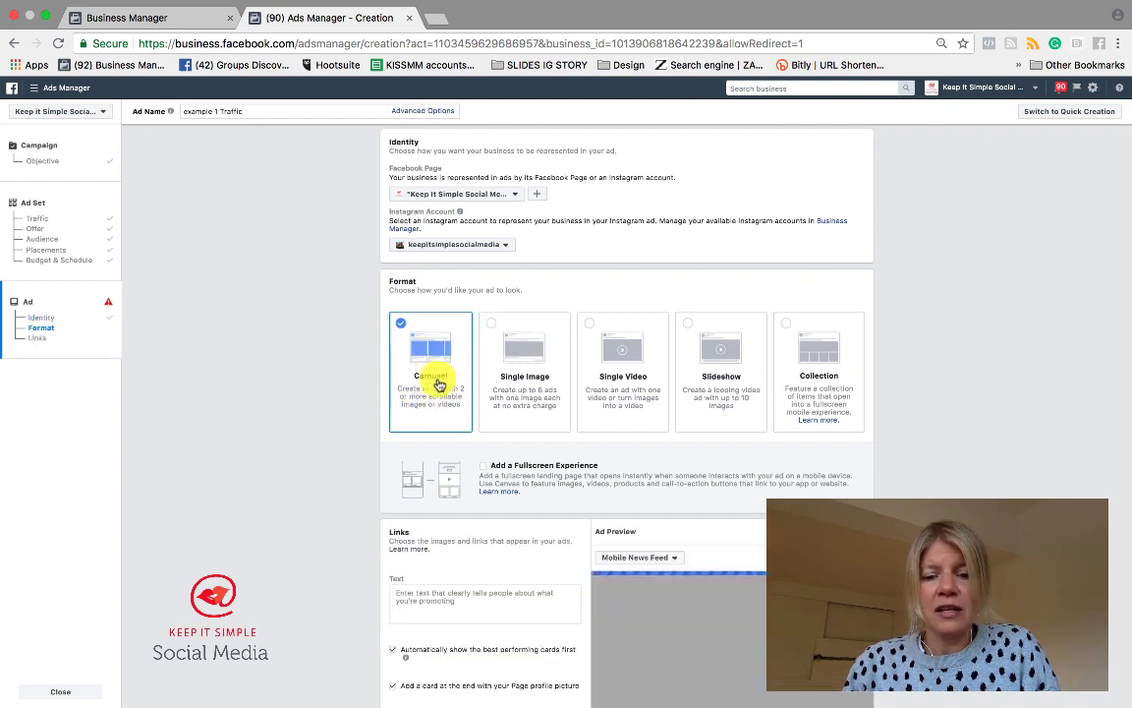
pyautogui.scroll(-2, 467, 358)
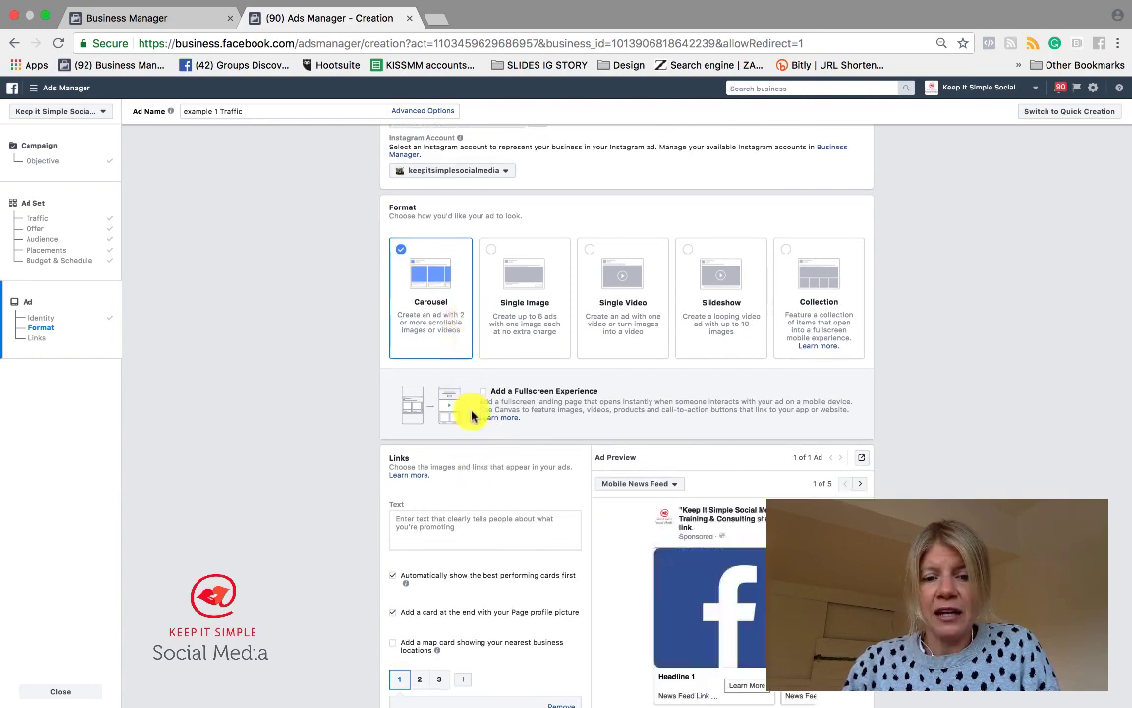
pyautogui.scroll(-4, 475, 437)
pyautogui.scroll(-2, 477, 441)
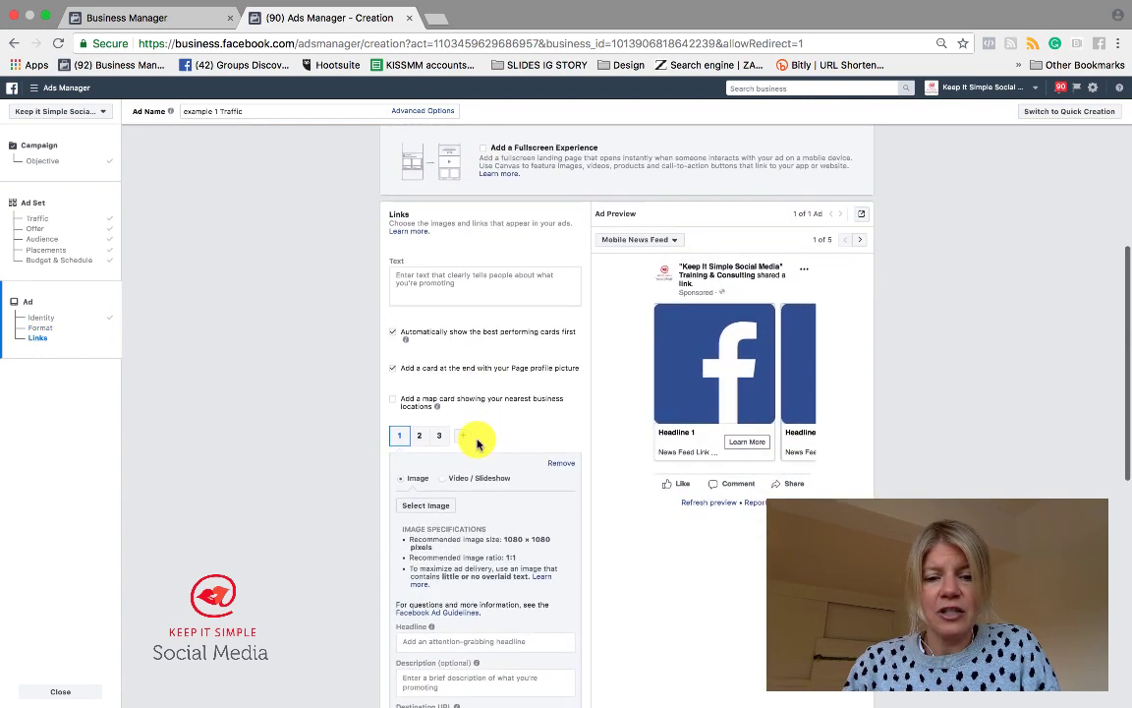
pyautogui.click(460, 414)
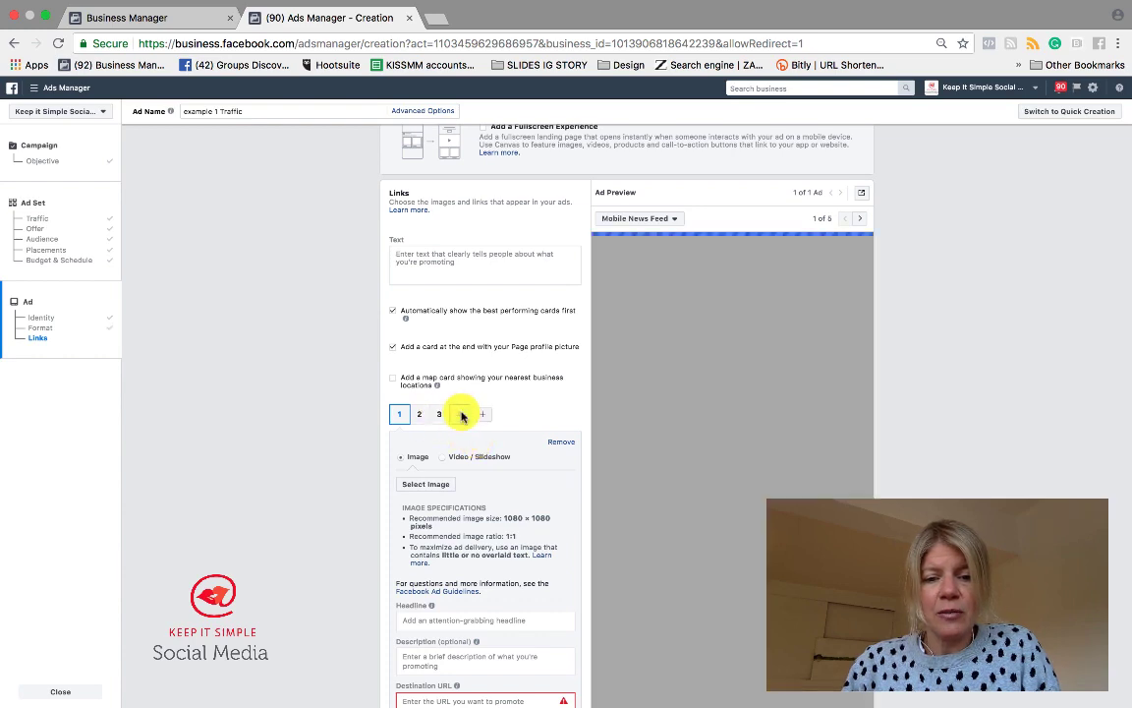
# - Look through the account images offered for the first carousel card without choosing one, and examine the card fields and ad preview
pyautogui.click(426, 484)
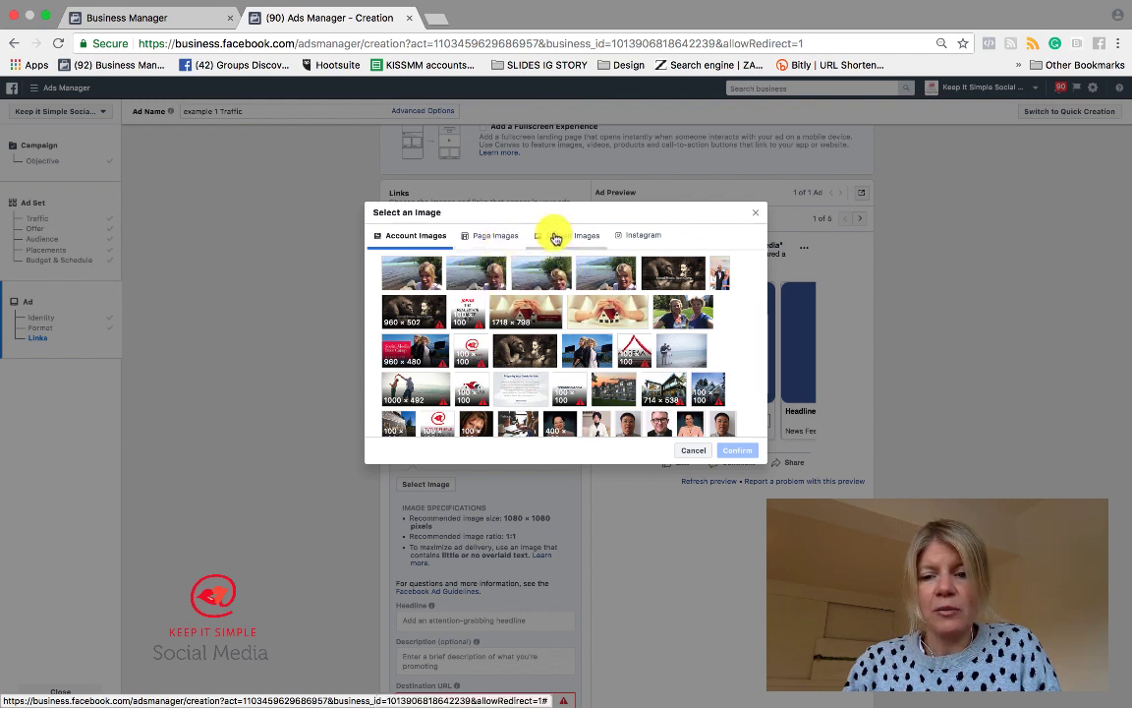
pyautogui.click(693, 450)
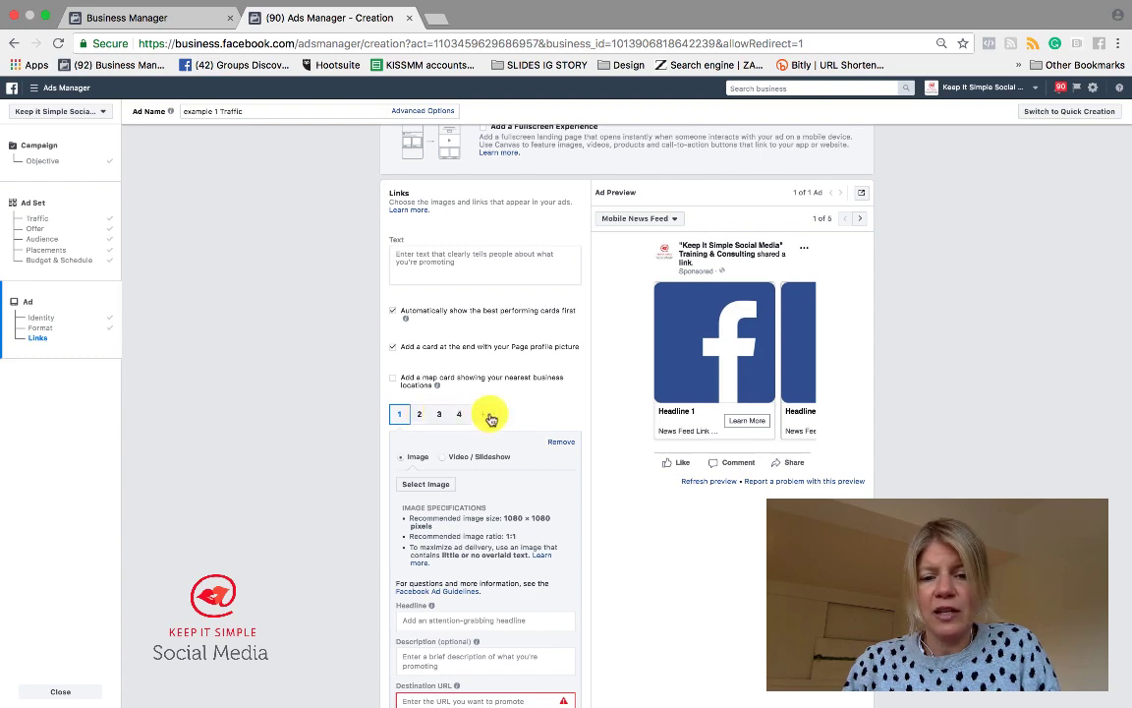
pyautogui.scroll(-2, 484, 494)
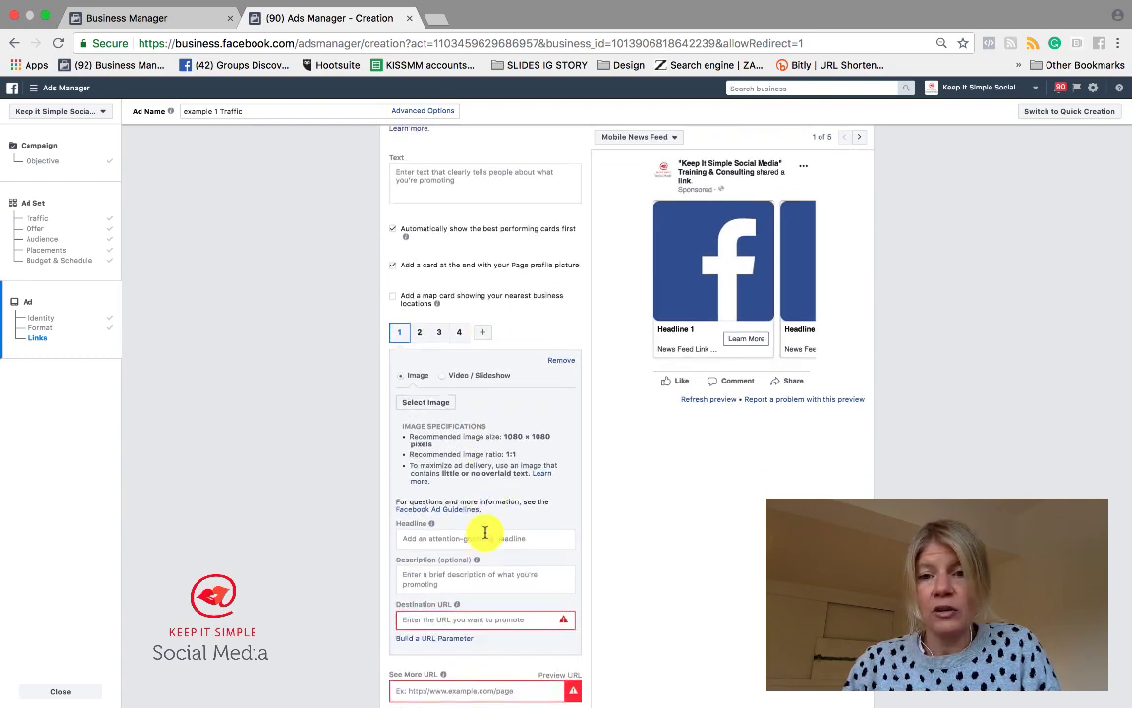
pyautogui.scroll(3, 487, 531)
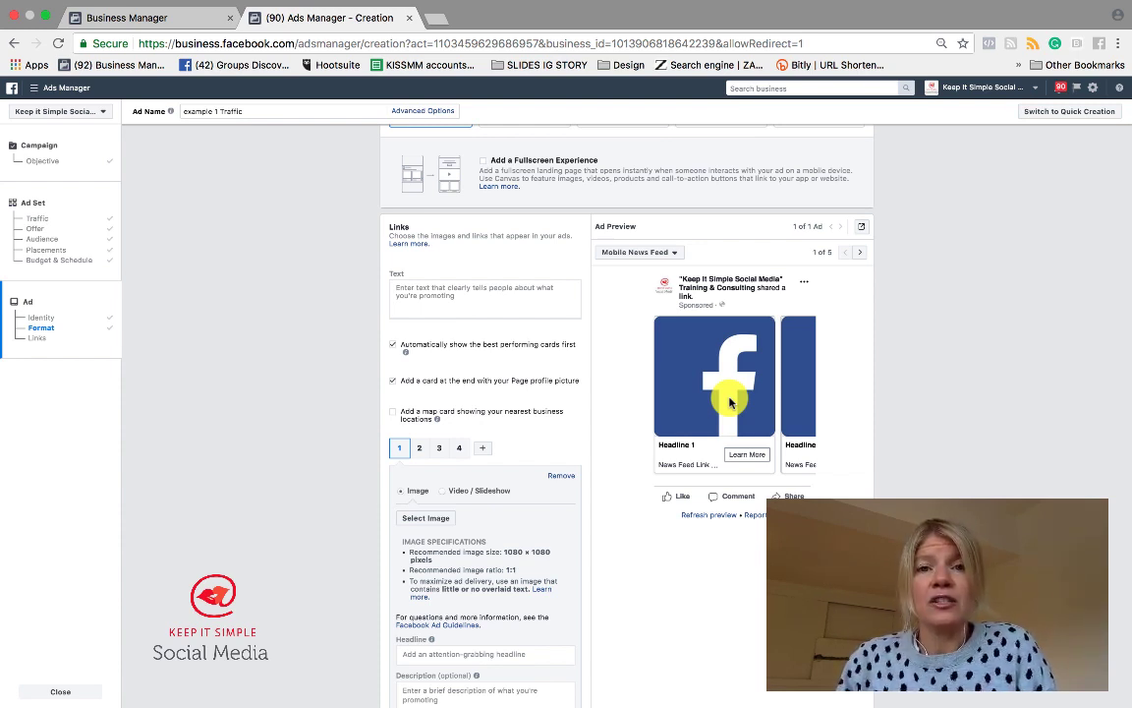
pyautogui.scroll(3, 730, 401)
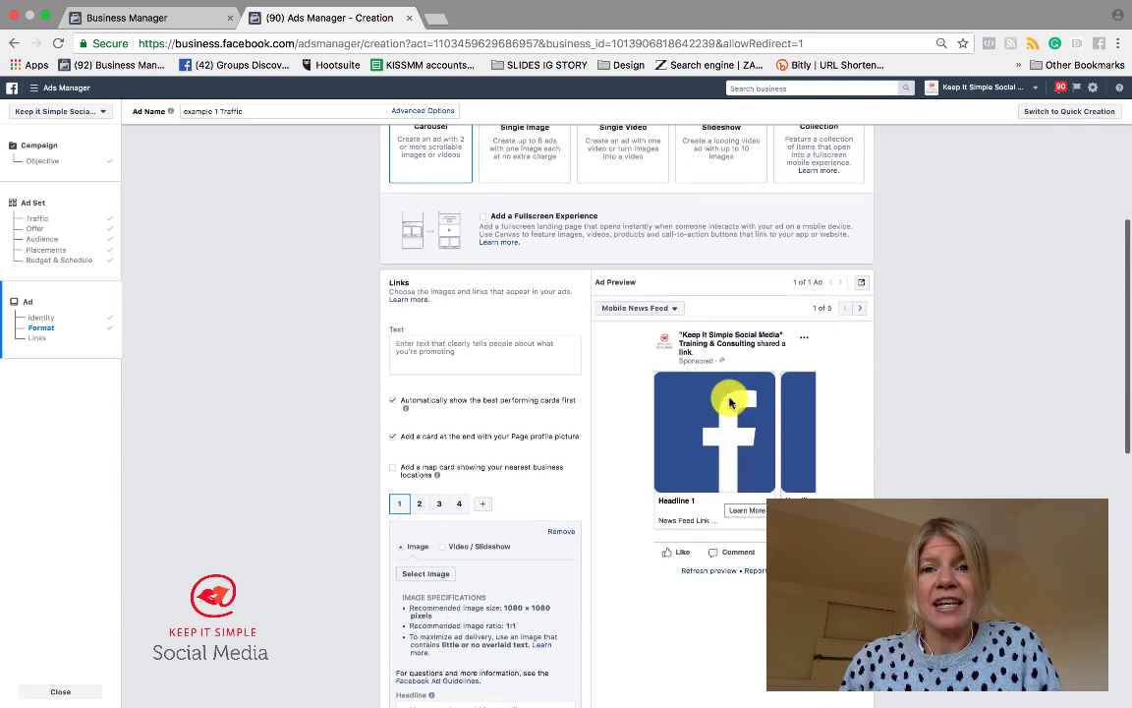
pyautogui.scroll(1, 720, 455)
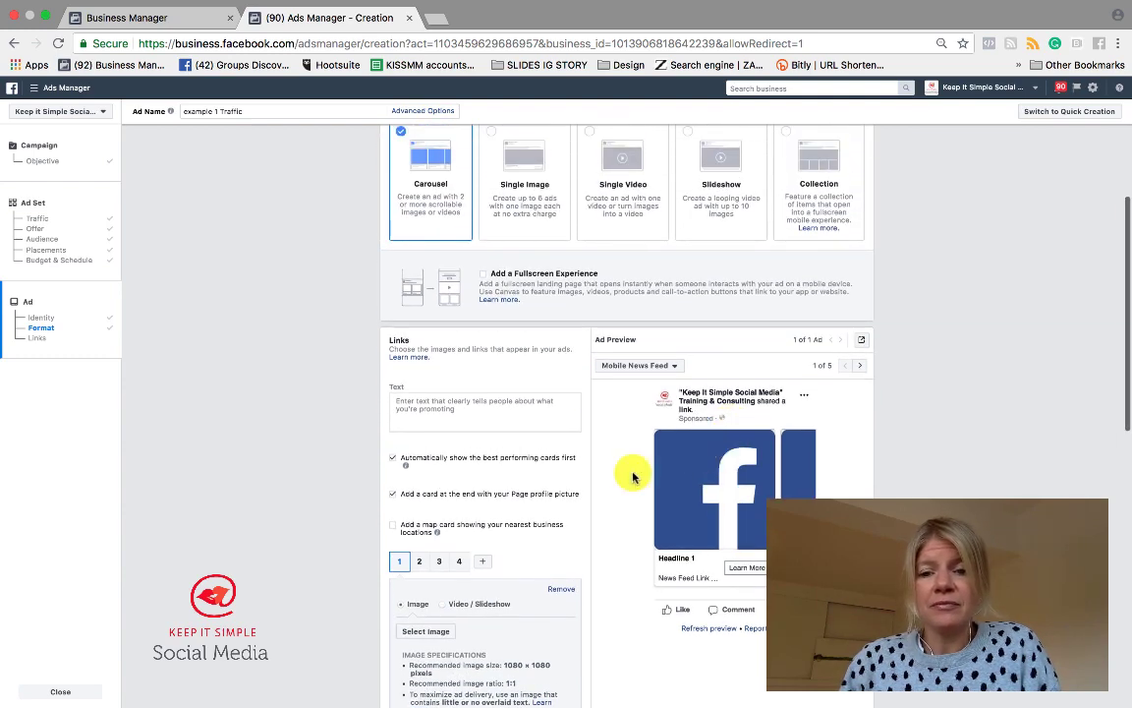
pyautogui.scroll(1, 602, 497)
pyautogui.scroll(-1, 601, 499)
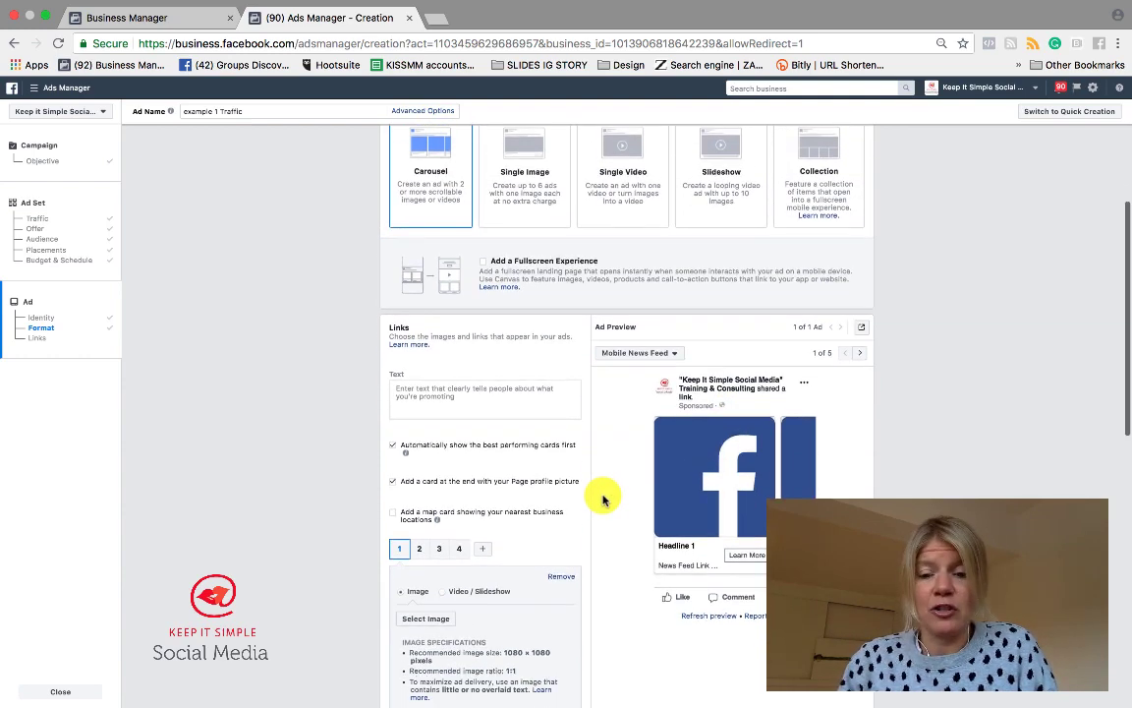
pyautogui.scroll(1, 602, 499)
pyautogui.scroll(3, 468, 315)
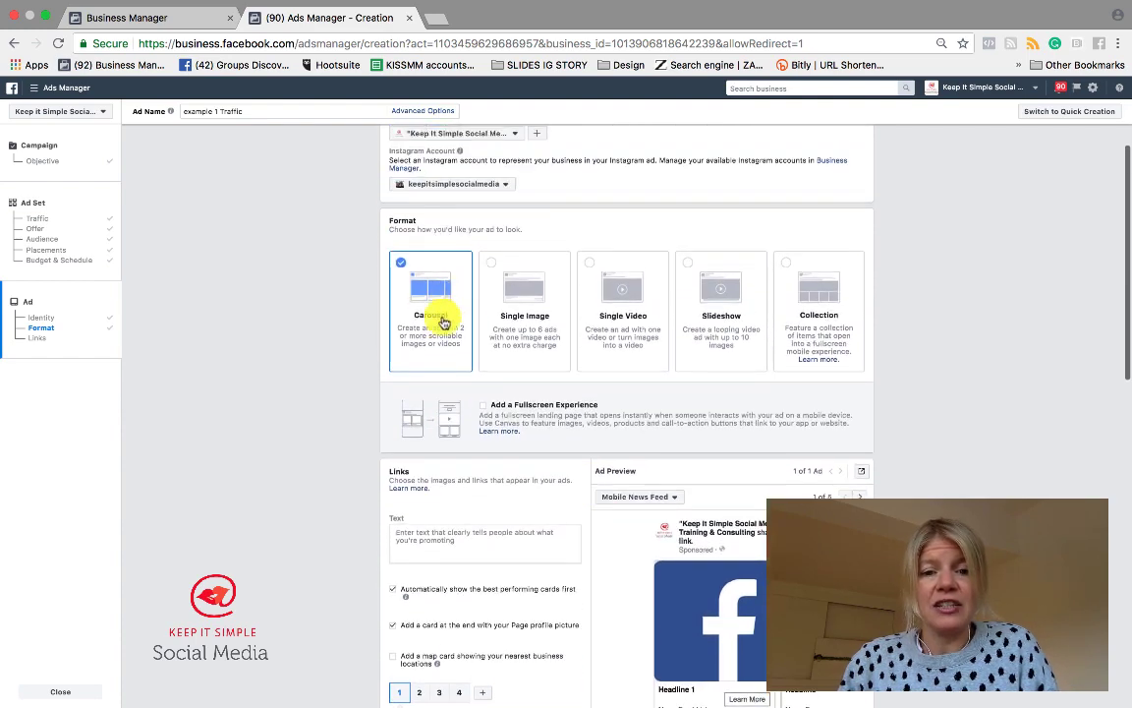
pyautogui.scroll(-1, 447, 325)
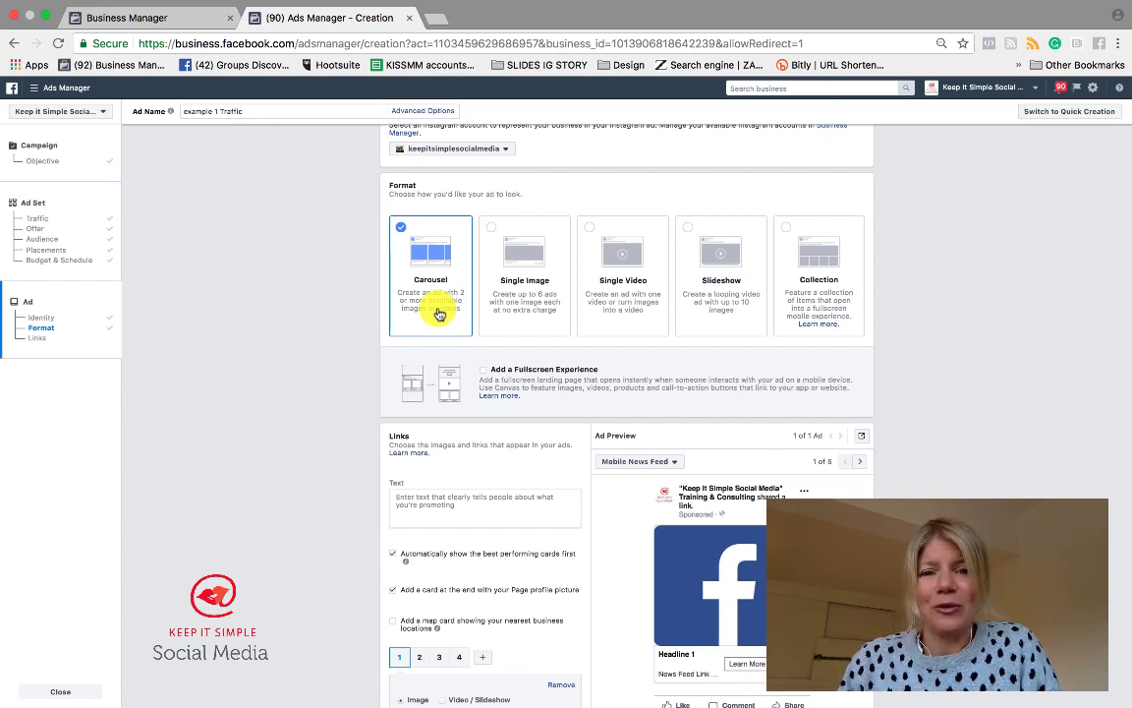
# - Switch the ad format to Single Image and review its image sources and recommended image specs
pyautogui.click(527, 267)
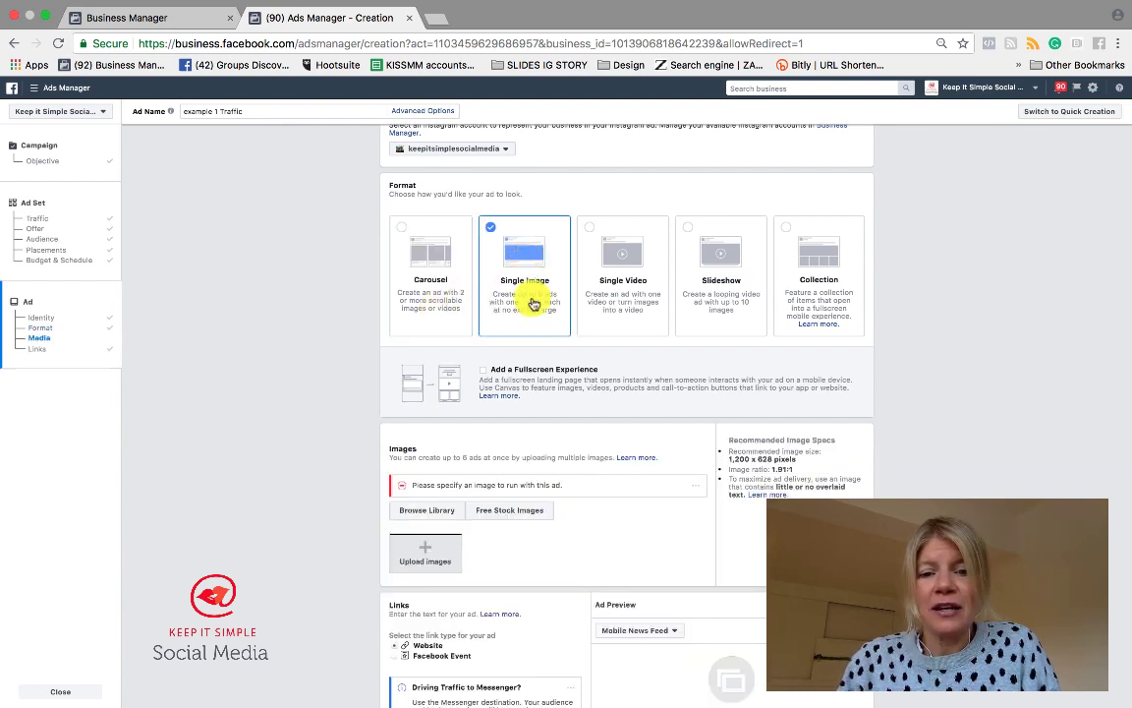
pyautogui.scroll(-2, 531, 295)
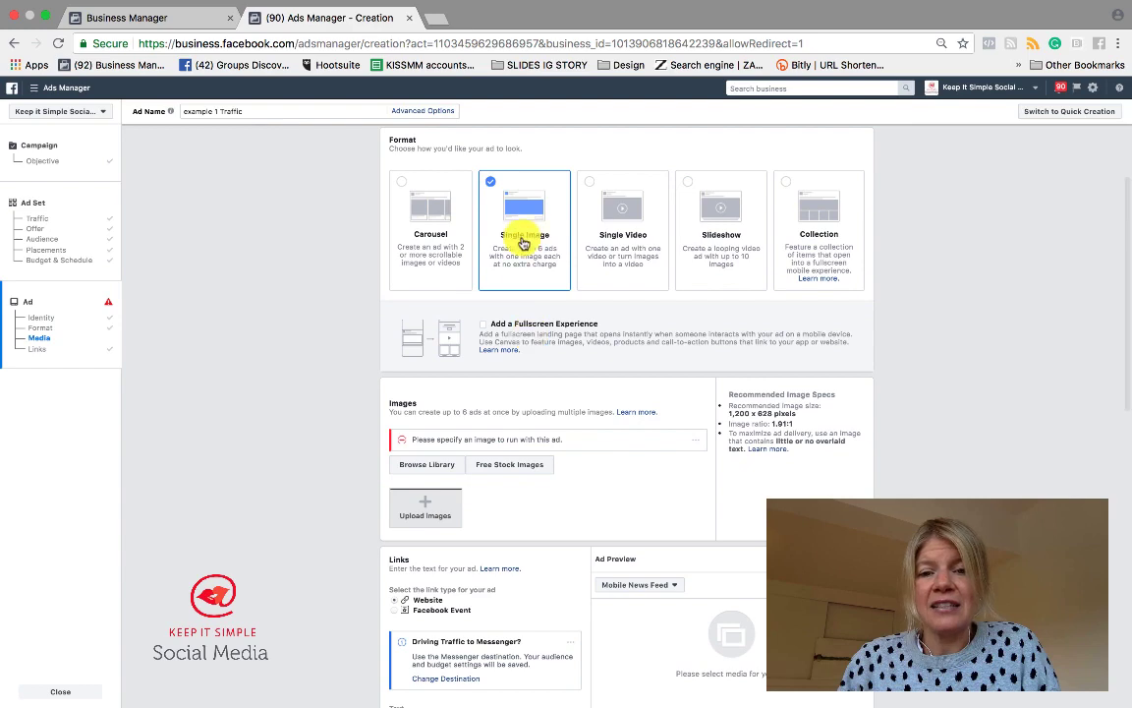
pyautogui.scroll(-2, 503, 412)
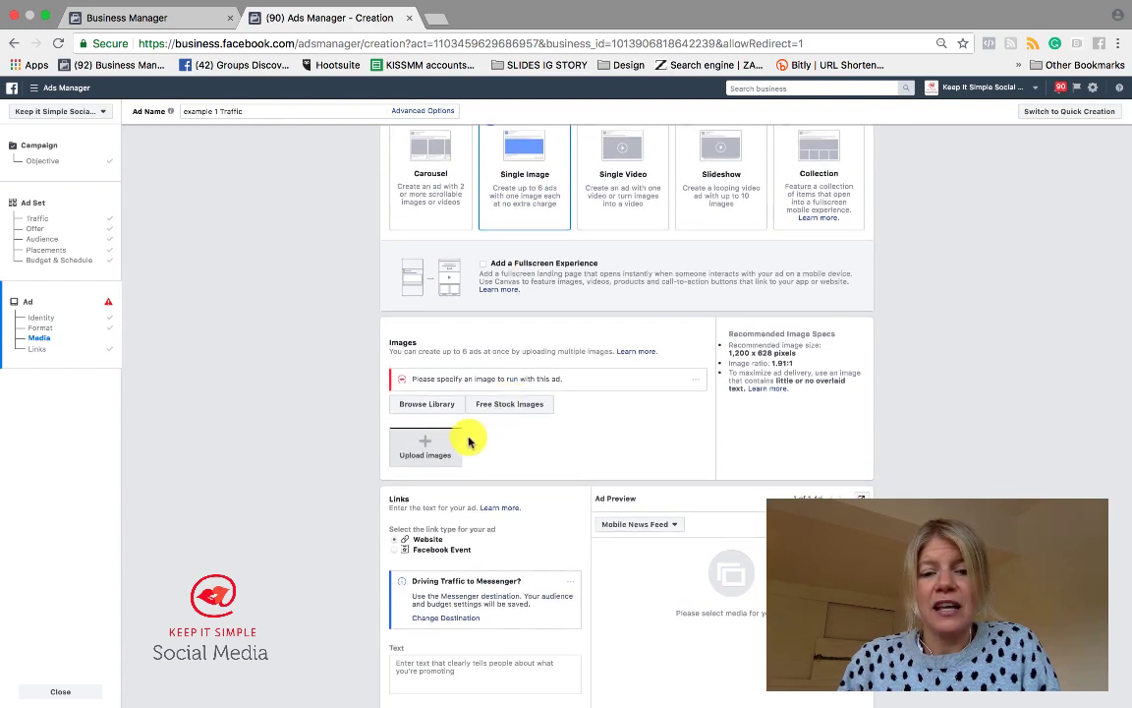
pyautogui.scroll(1, 536, 208)
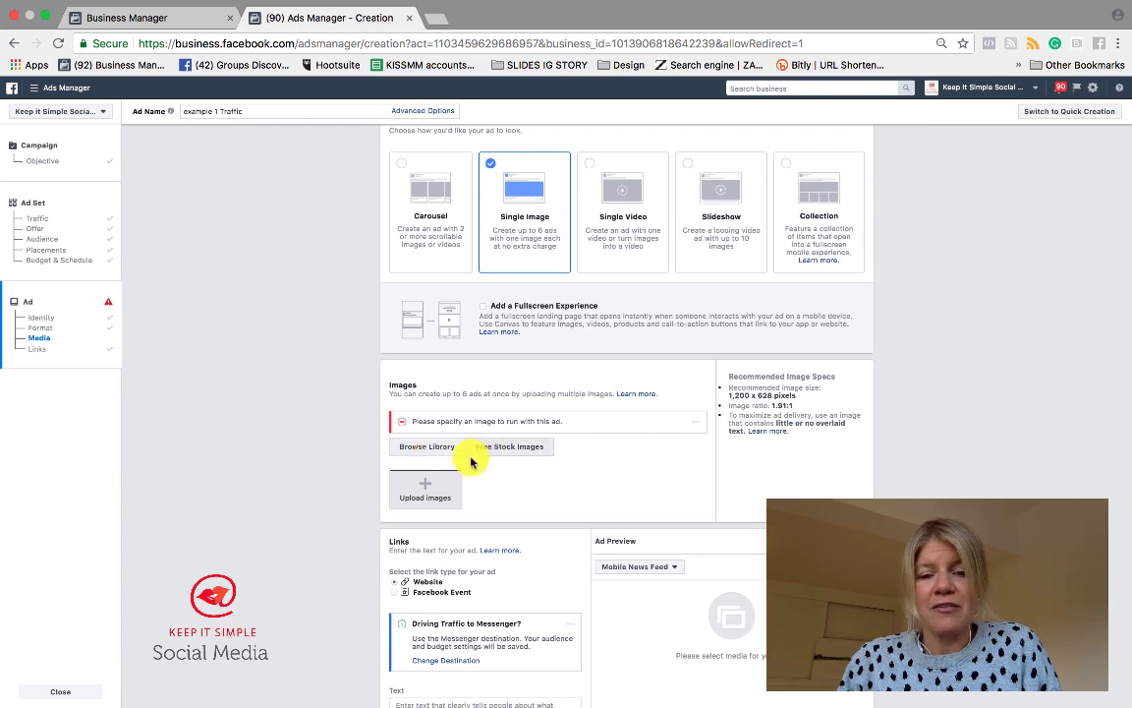
pyautogui.scroll(-1, 447, 467)
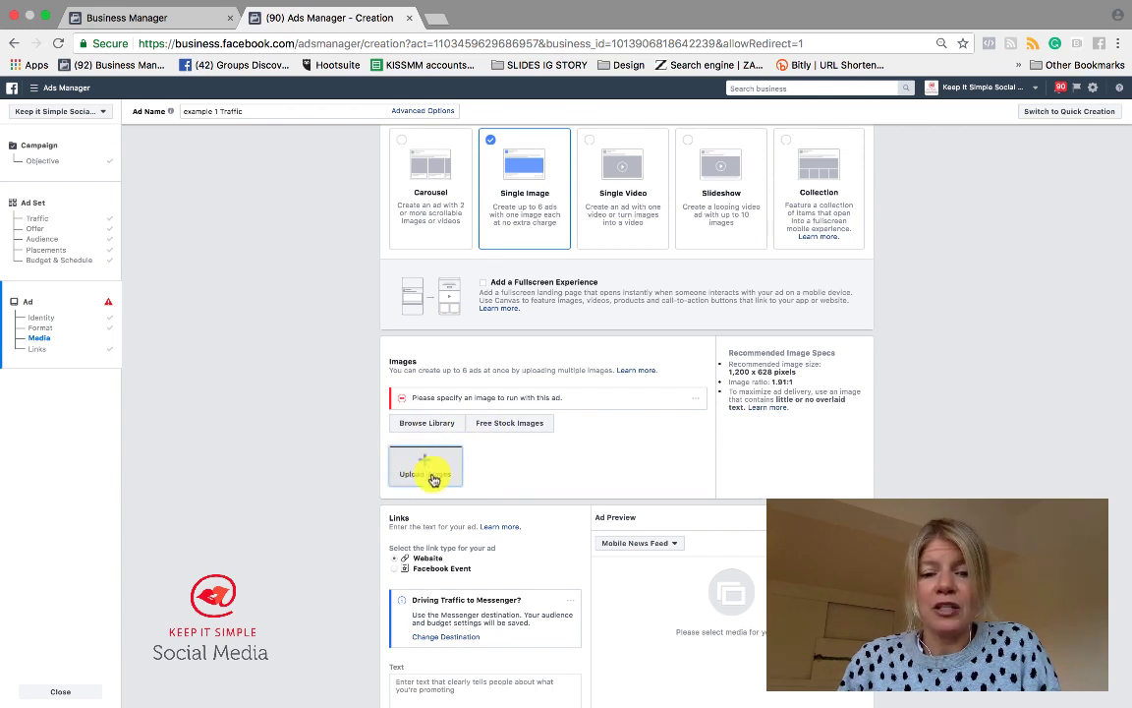
pyautogui.scroll(-1, 432, 479)
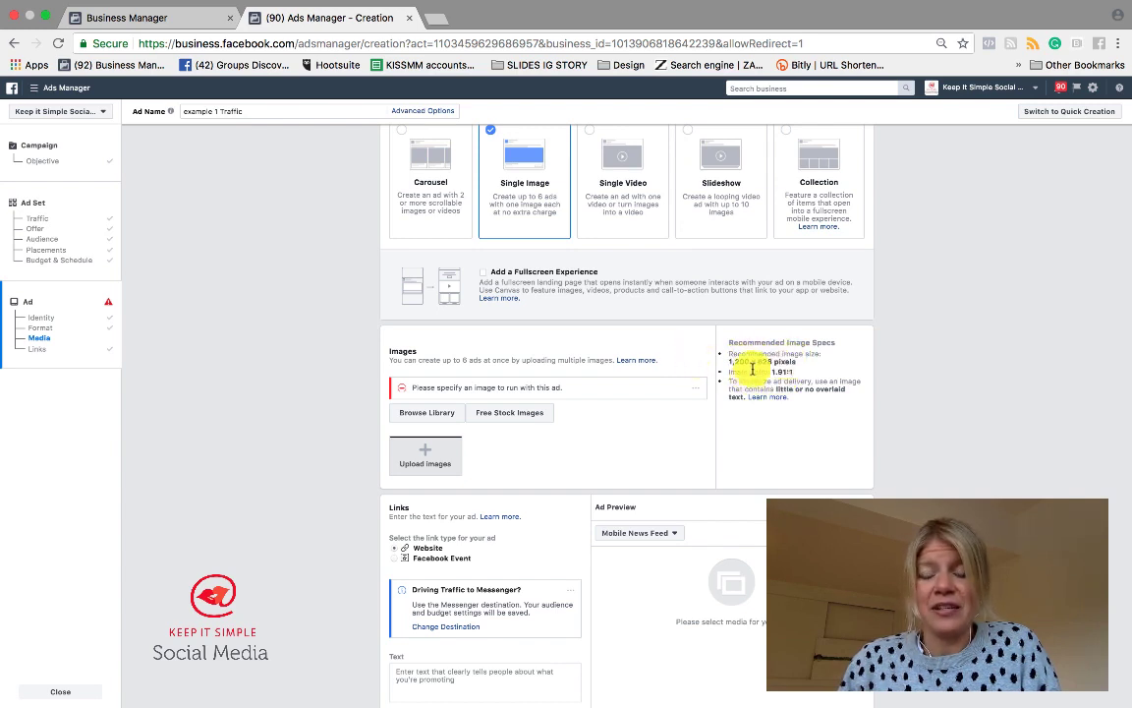
pyautogui.scroll(1, 771, 384)
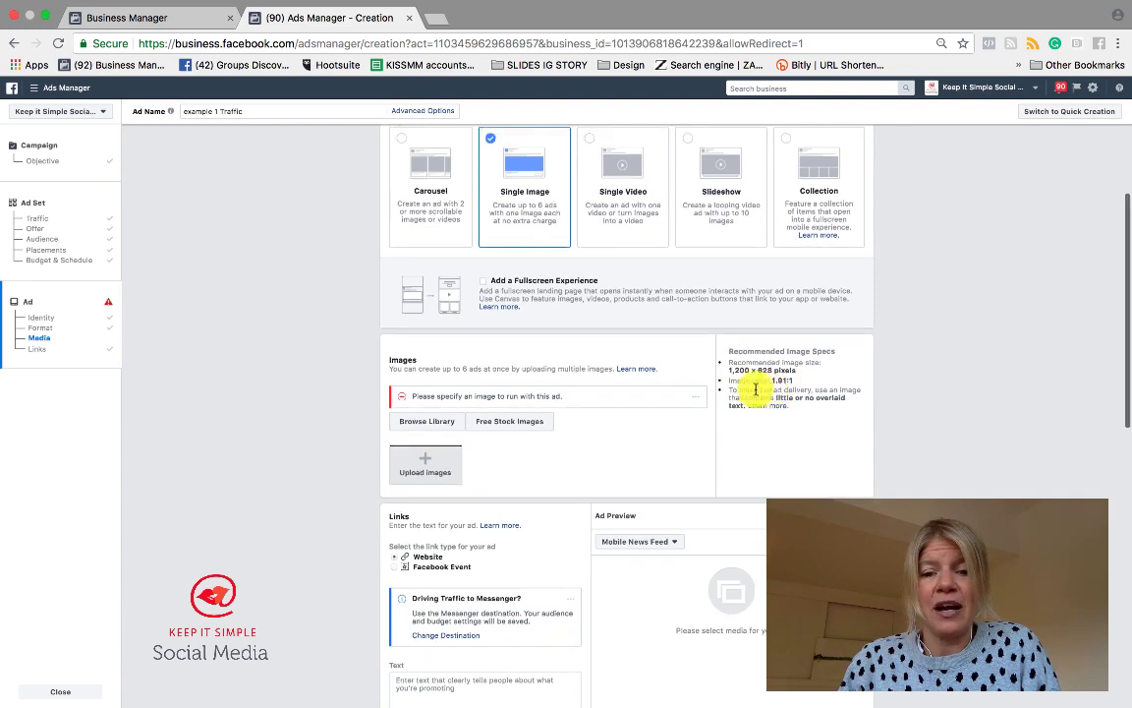
# - Add two free stock images to the ad: the older and younger women at a computer, and the first image listed
pyautogui.click(513, 424)
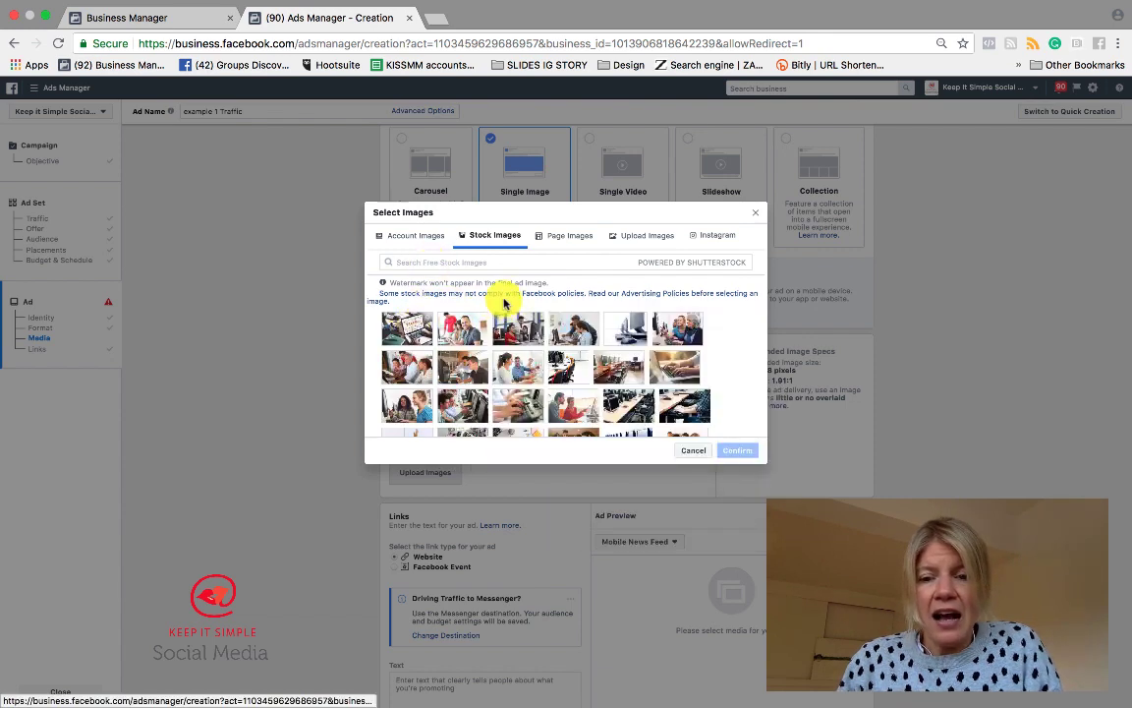
pyautogui.scroll(-2, 540, 349)
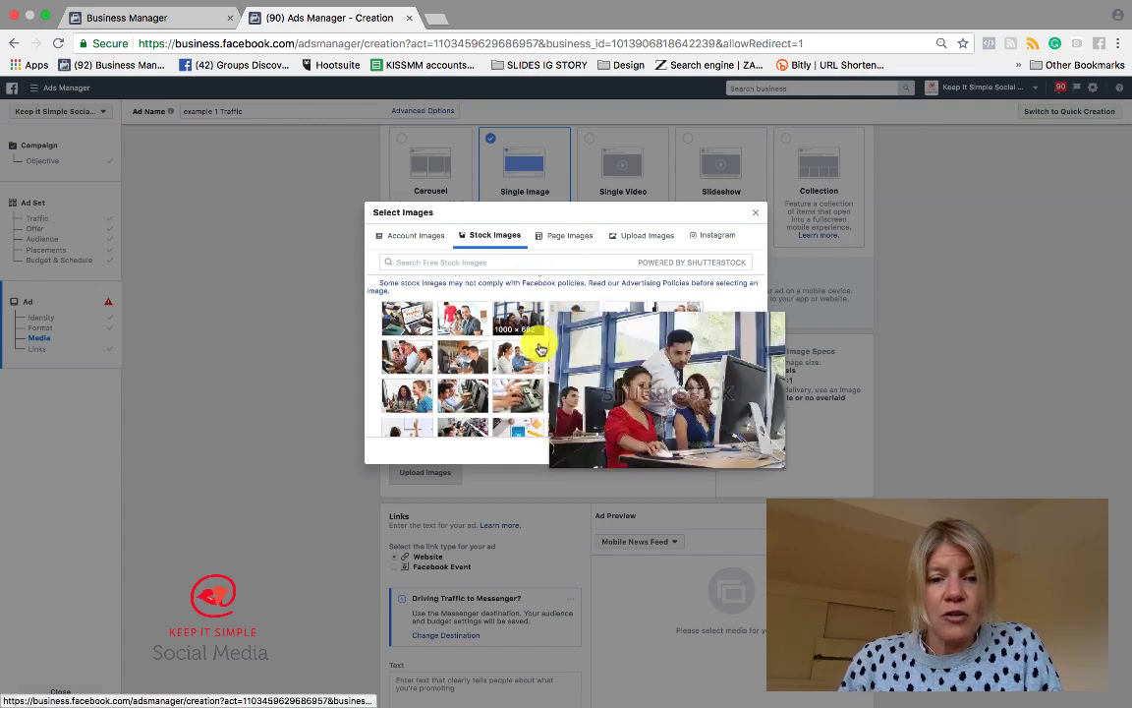
pyautogui.scroll(2, 468, 385)
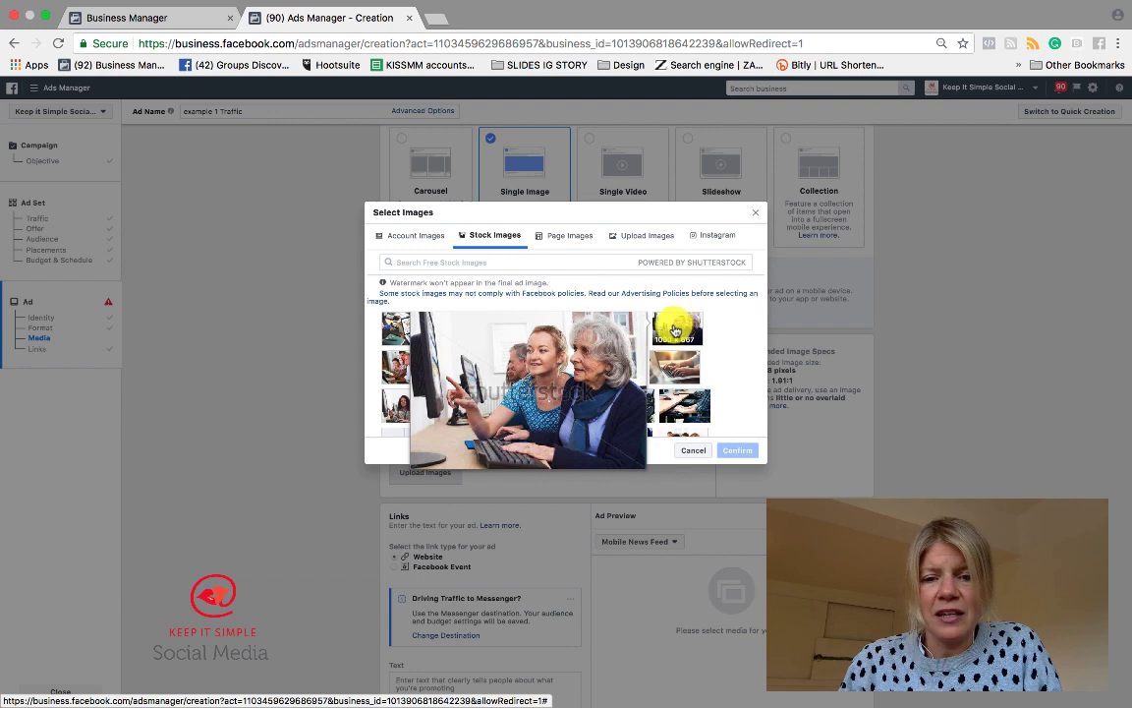
pyautogui.click(666, 333)
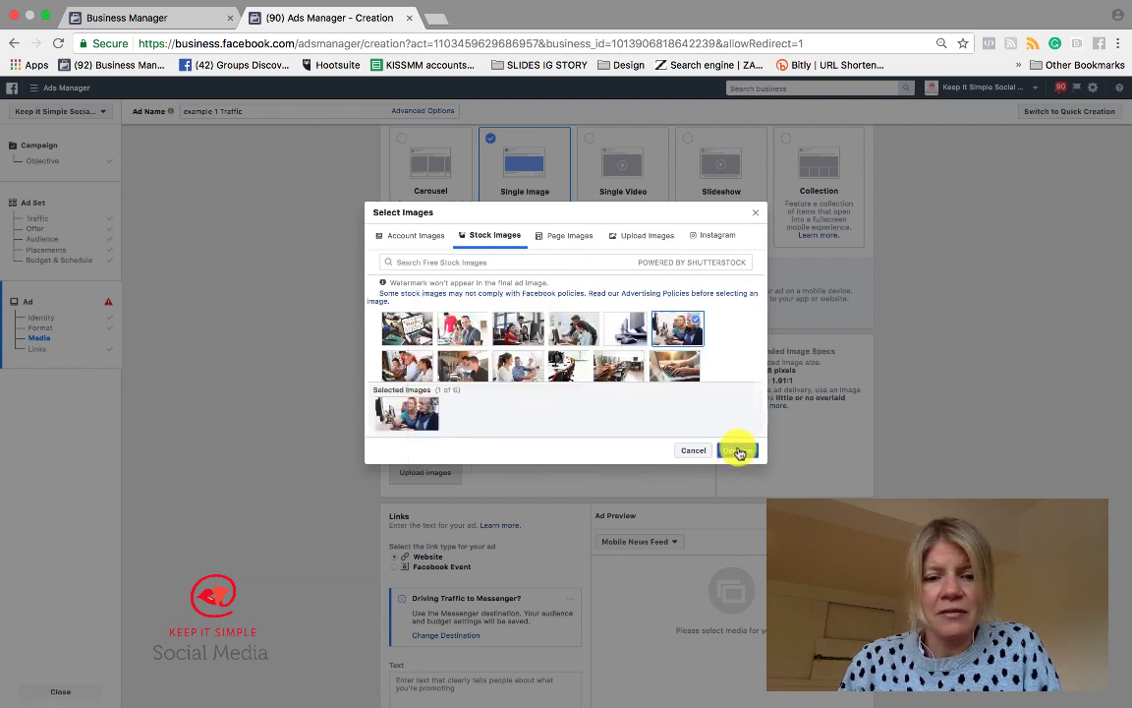
pyautogui.click(403, 325)
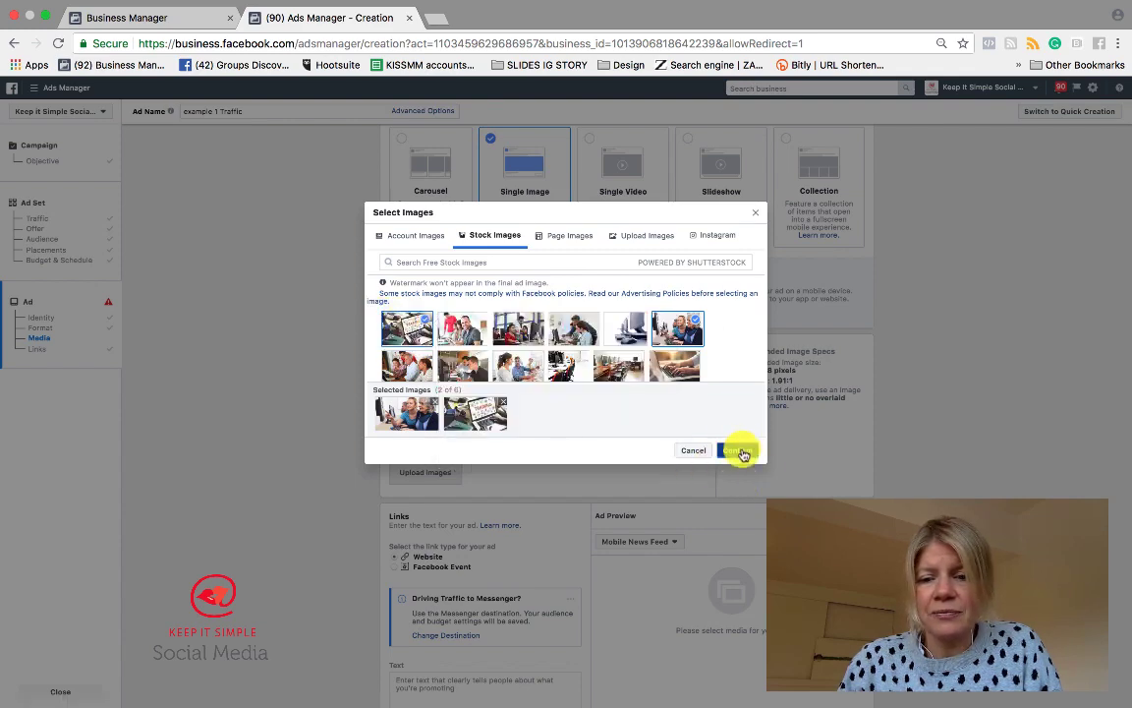
pyautogui.click(739, 452)
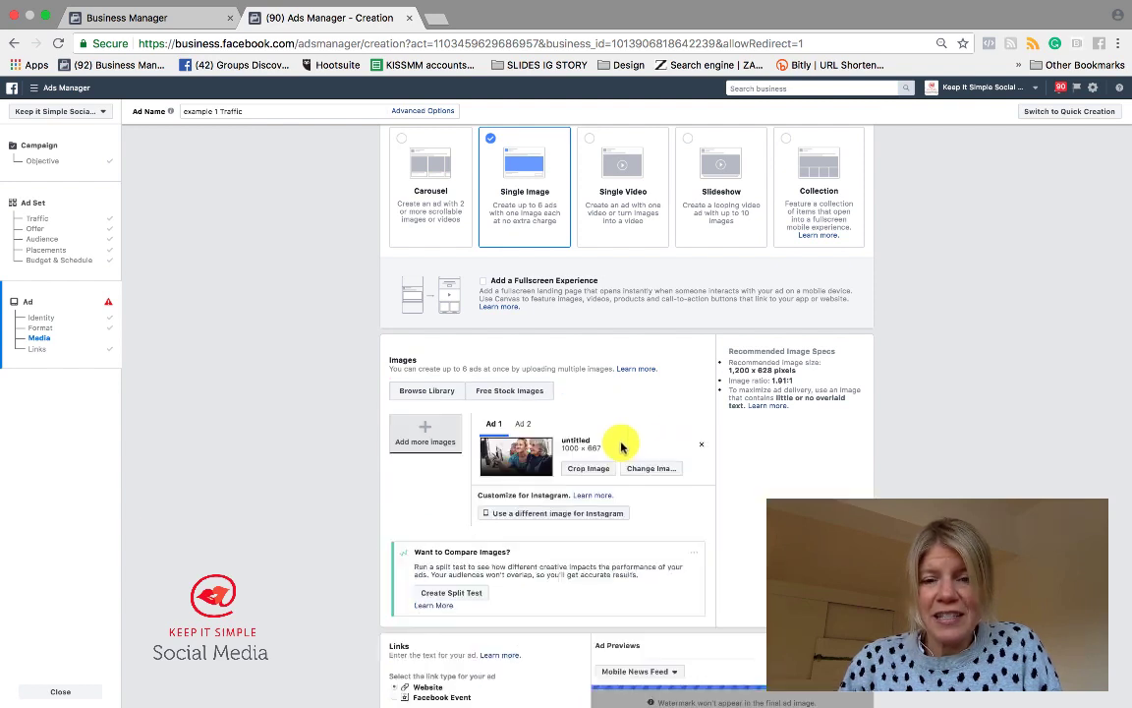
# - Examine the Ad 1 preview in Mobile News Feed, the link fields and the image options for both ads
pyautogui.scroll(-3, 621, 447)
pyautogui.scroll(-3, 621, 446)
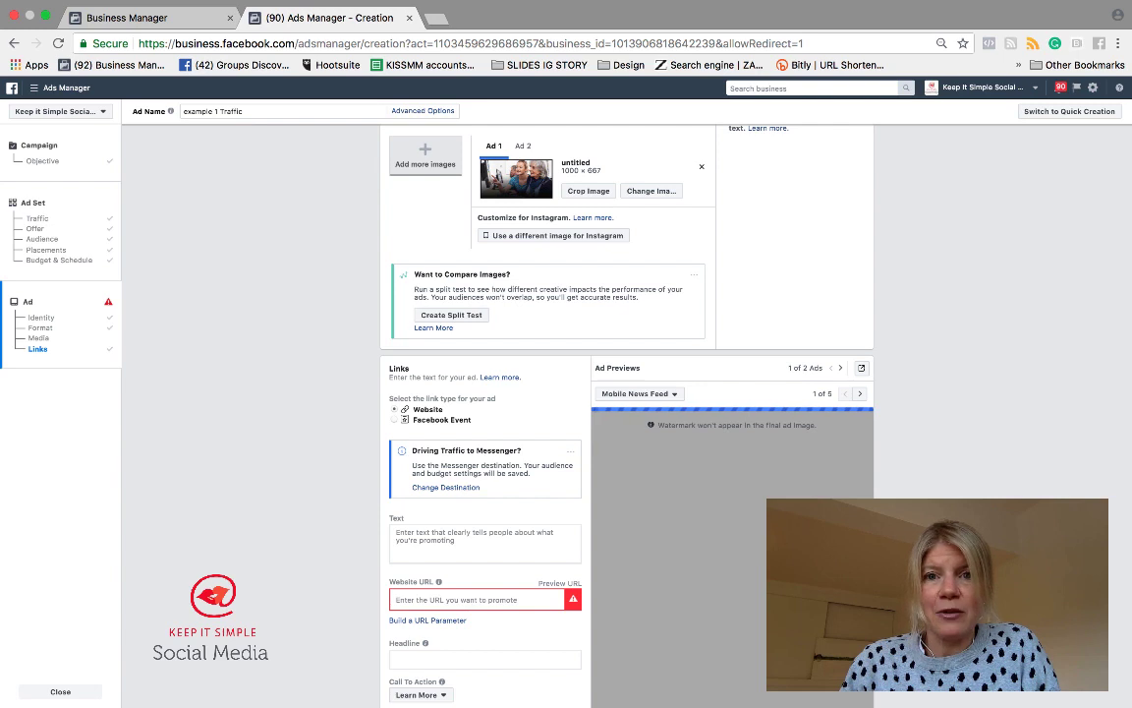
pyautogui.scroll(-1, 621, 432)
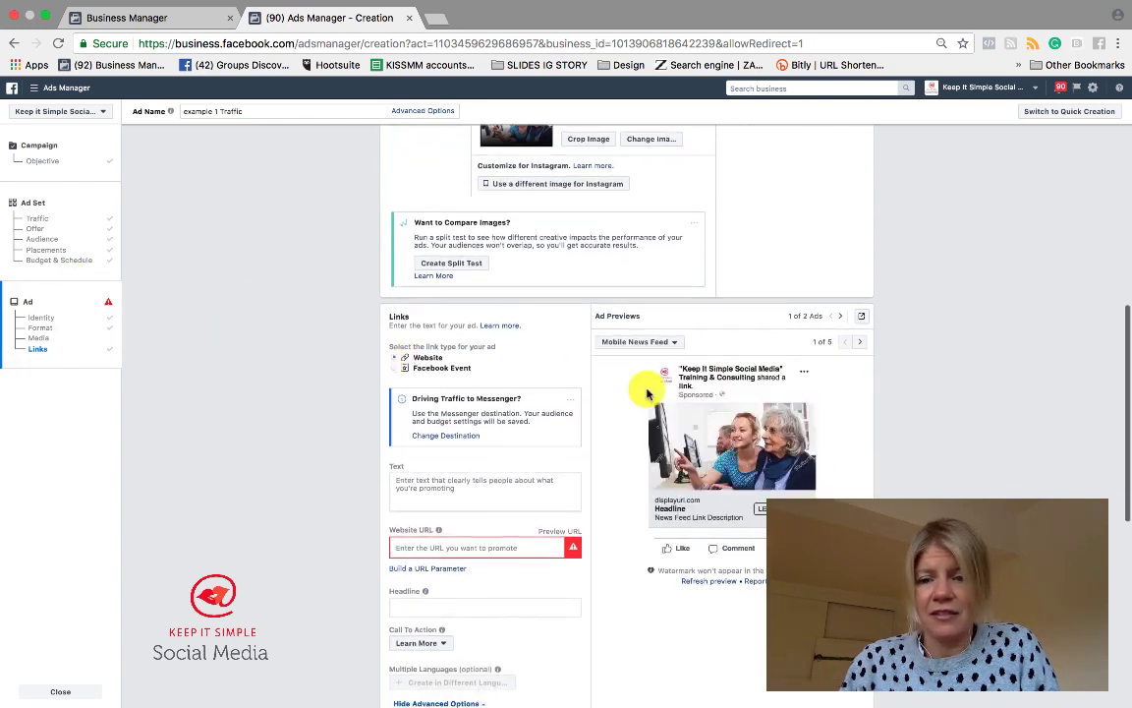
pyautogui.scroll(2, 748, 478)
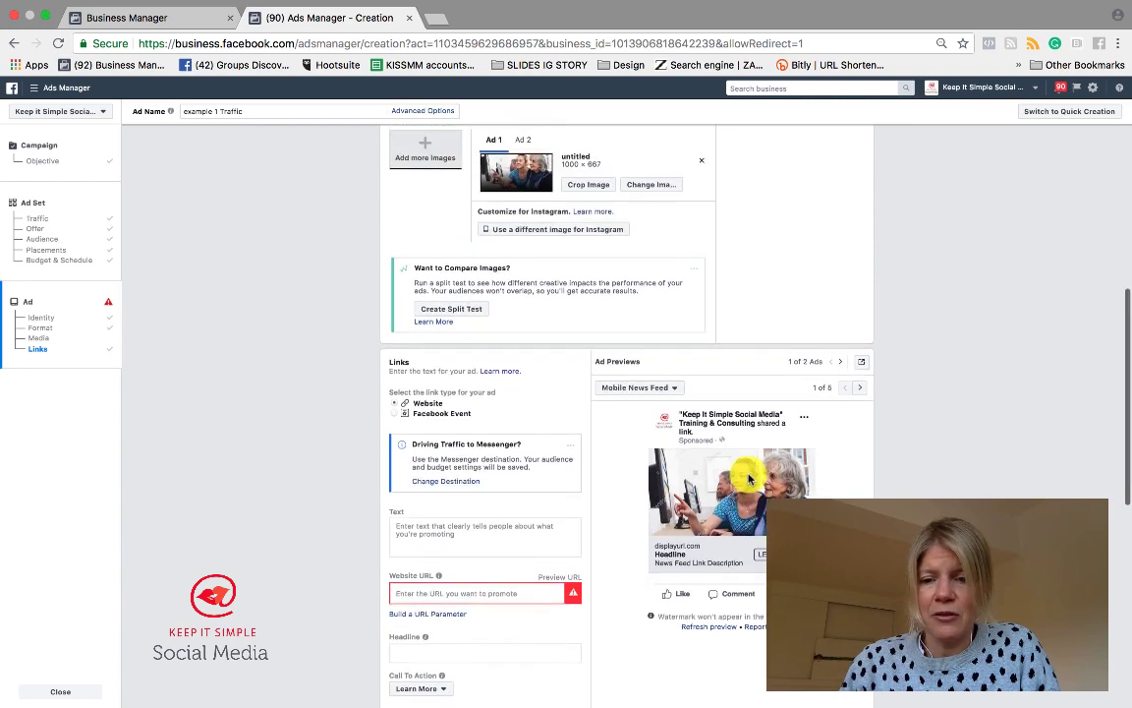
pyautogui.scroll(-1, 749, 478)
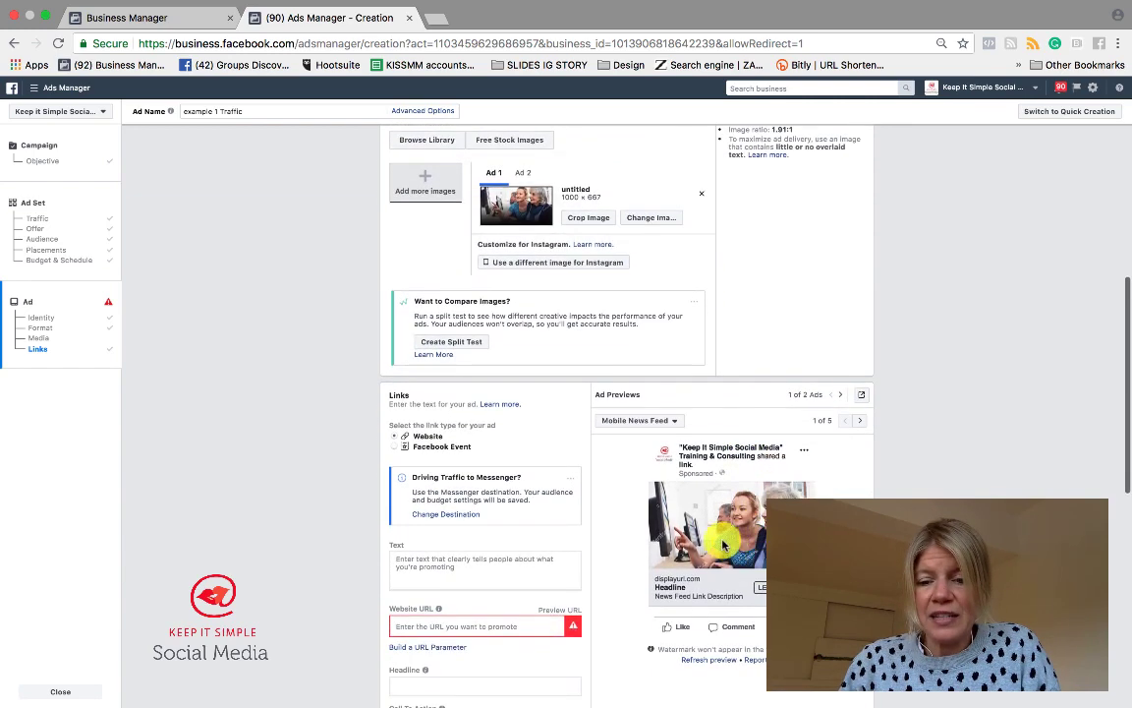
pyautogui.scroll(4, 759, 513)
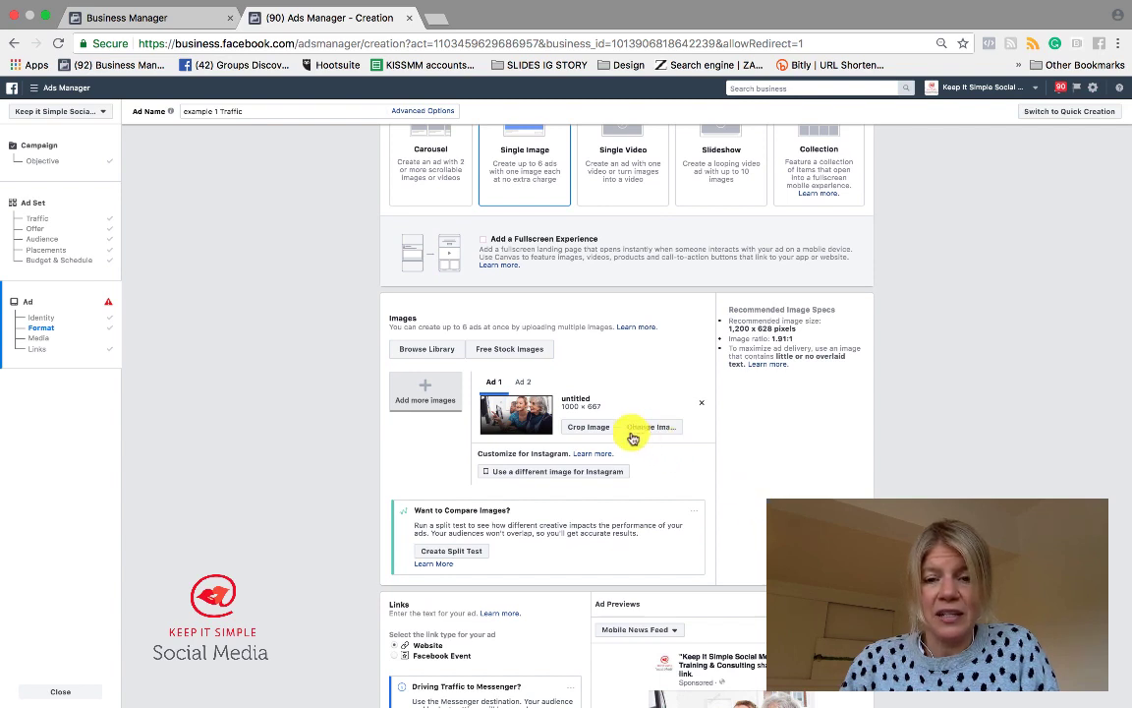
pyautogui.scroll(1, 568, 373)
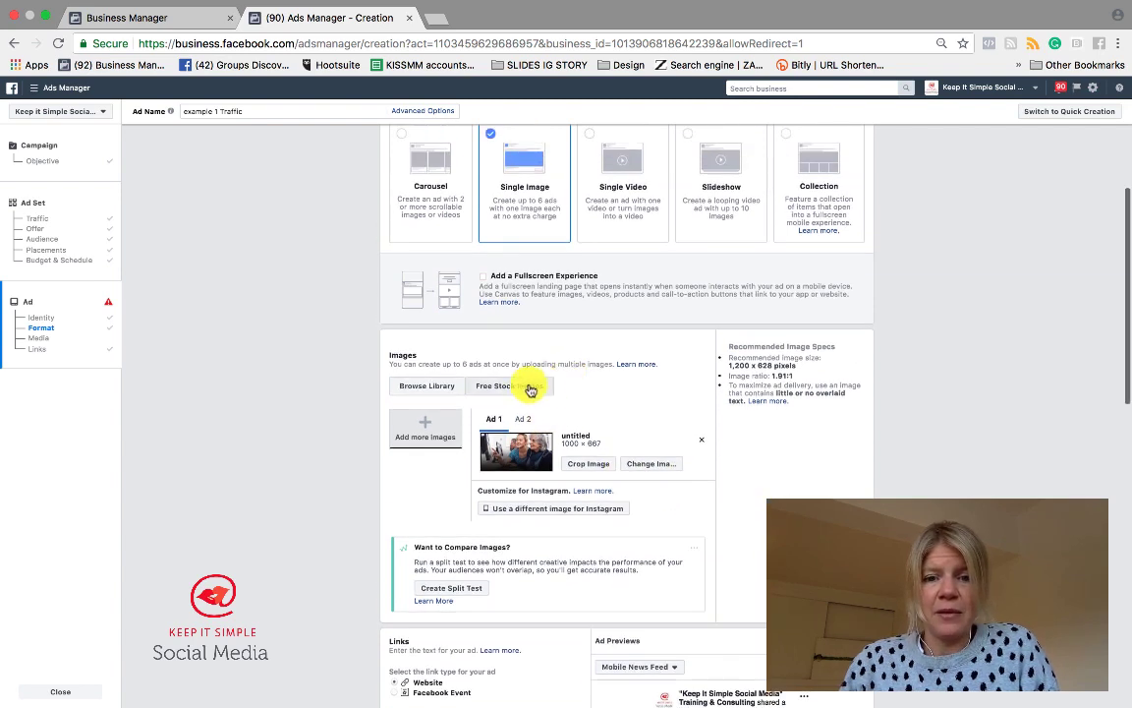
# - Assign a different image to Ad 1 for Instagram, using the 600 × 600 account image of a woman at a computer
pyautogui.scroll(-3, 513, 386)
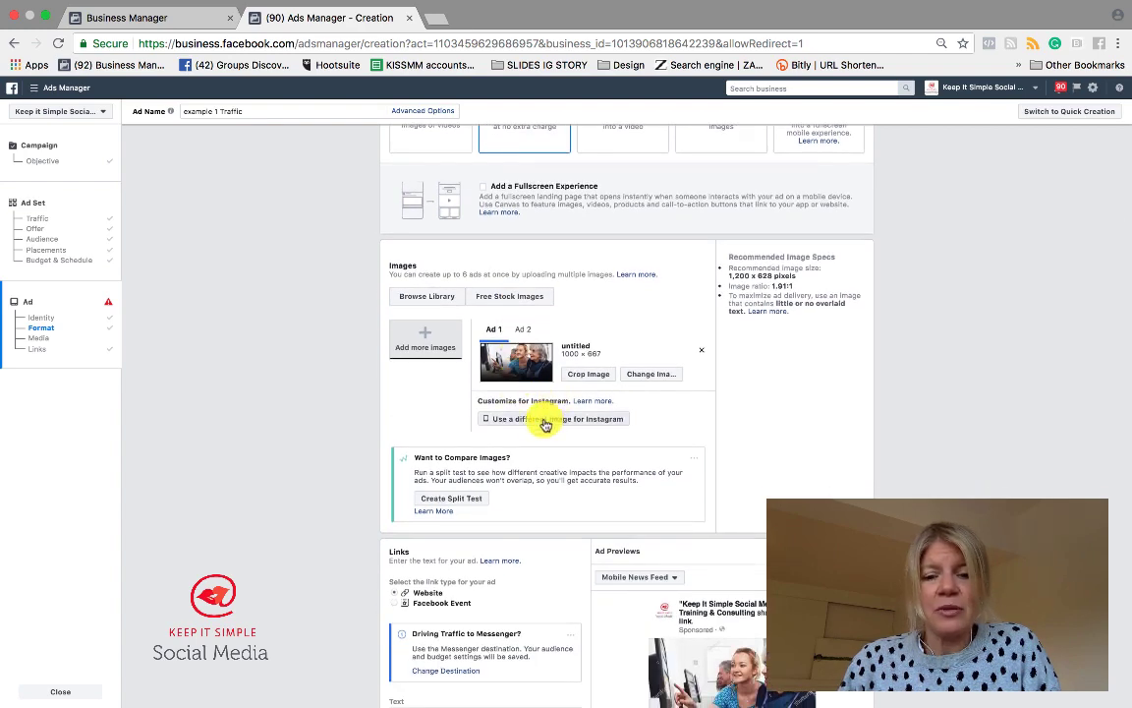
pyautogui.click(545, 421)
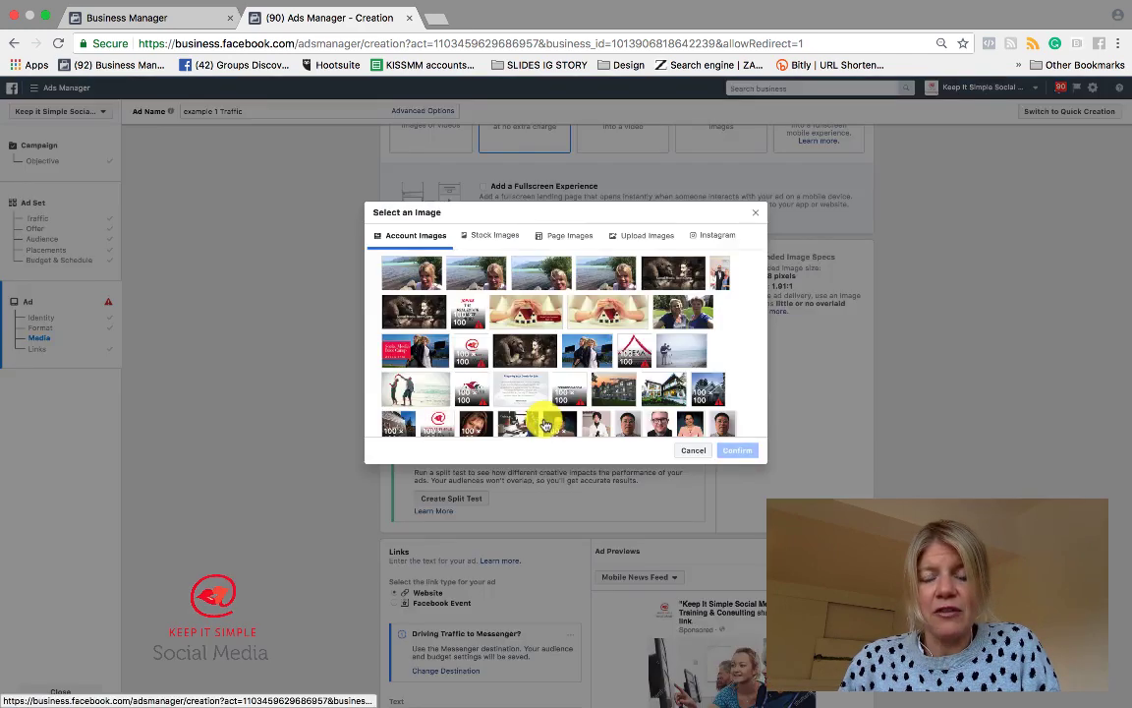
pyautogui.click(694, 450)
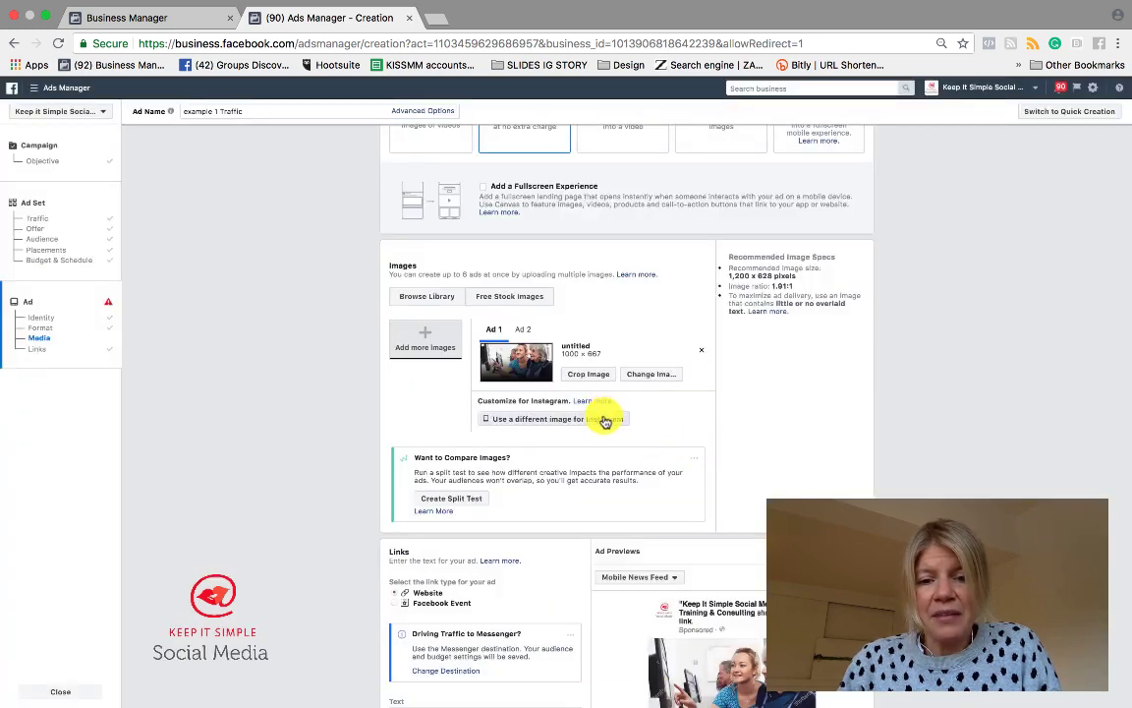
pyautogui.click(605, 420)
pyautogui.scroll(-5, 597, 403)
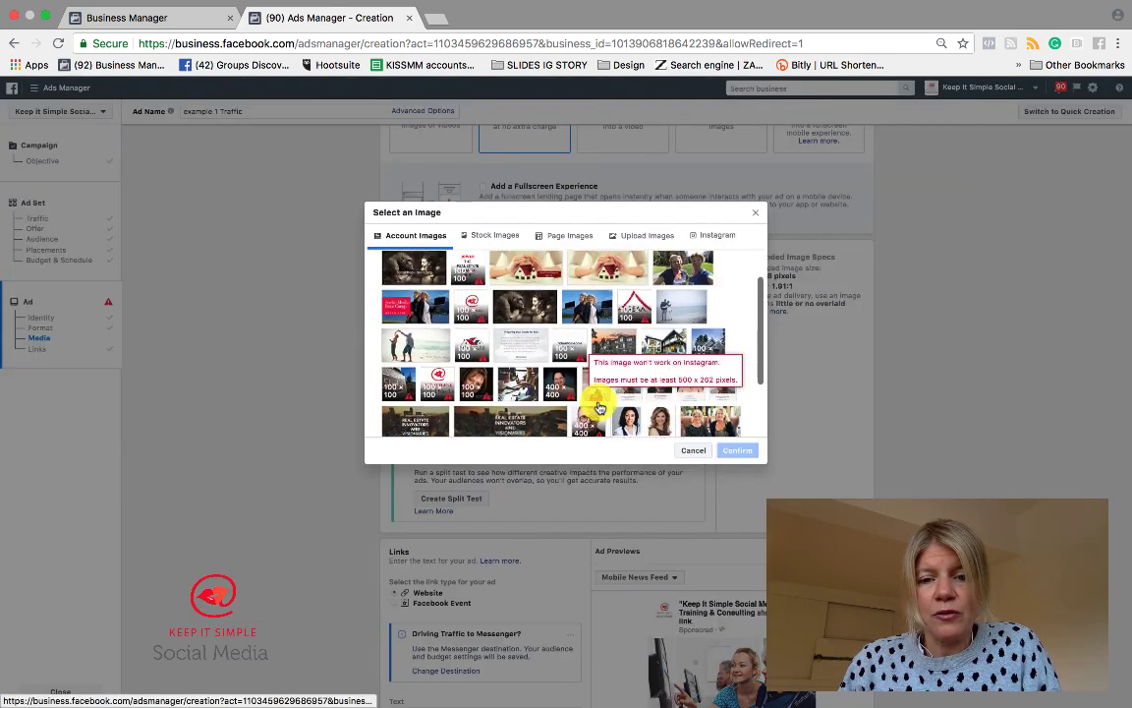
pyautogui.scroll(-3, 597, 406)
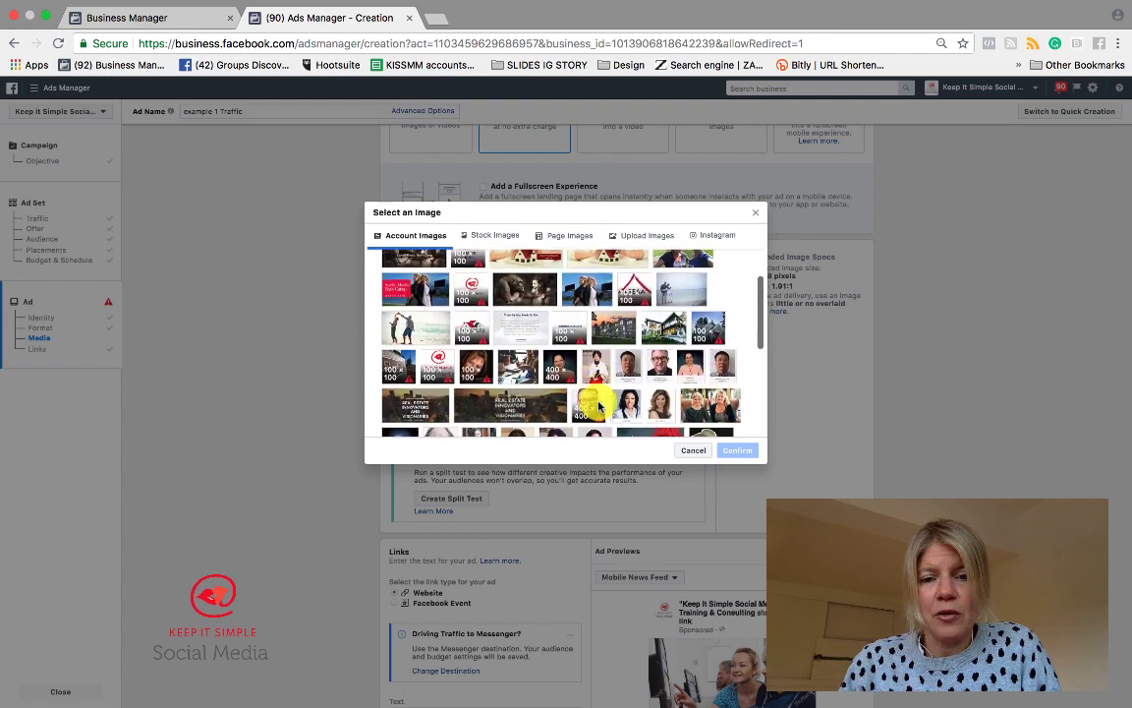
pyautogui.scroll(-1, 598, 406)
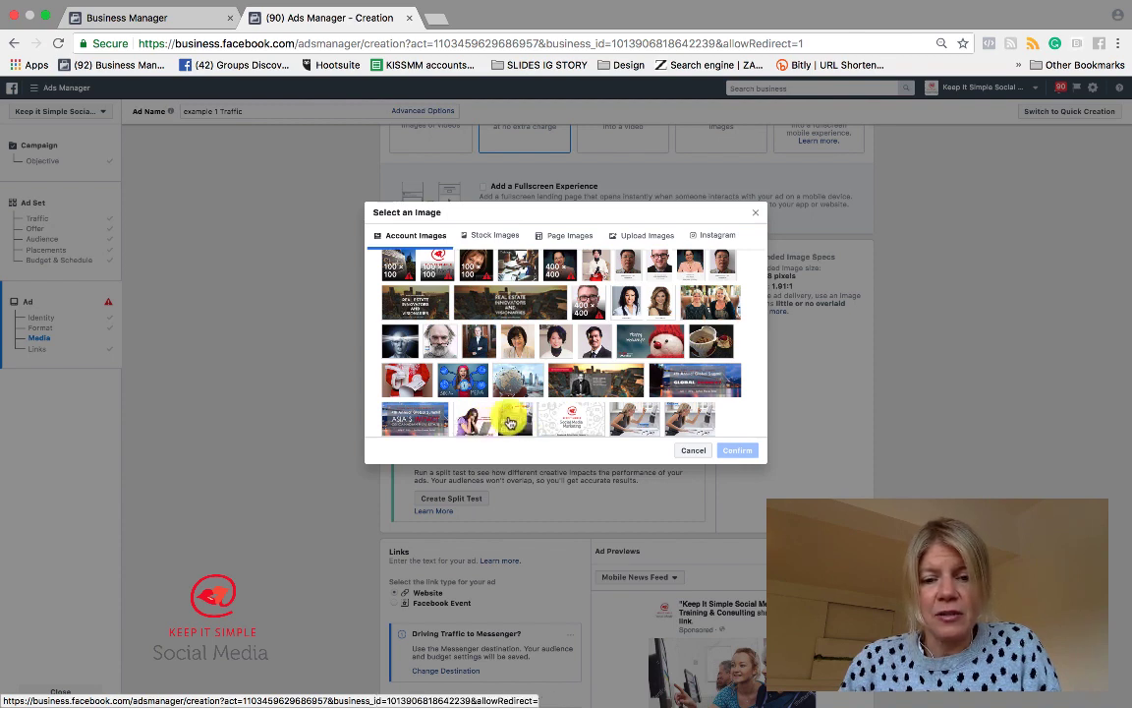
pyautogui.click(736, 449)
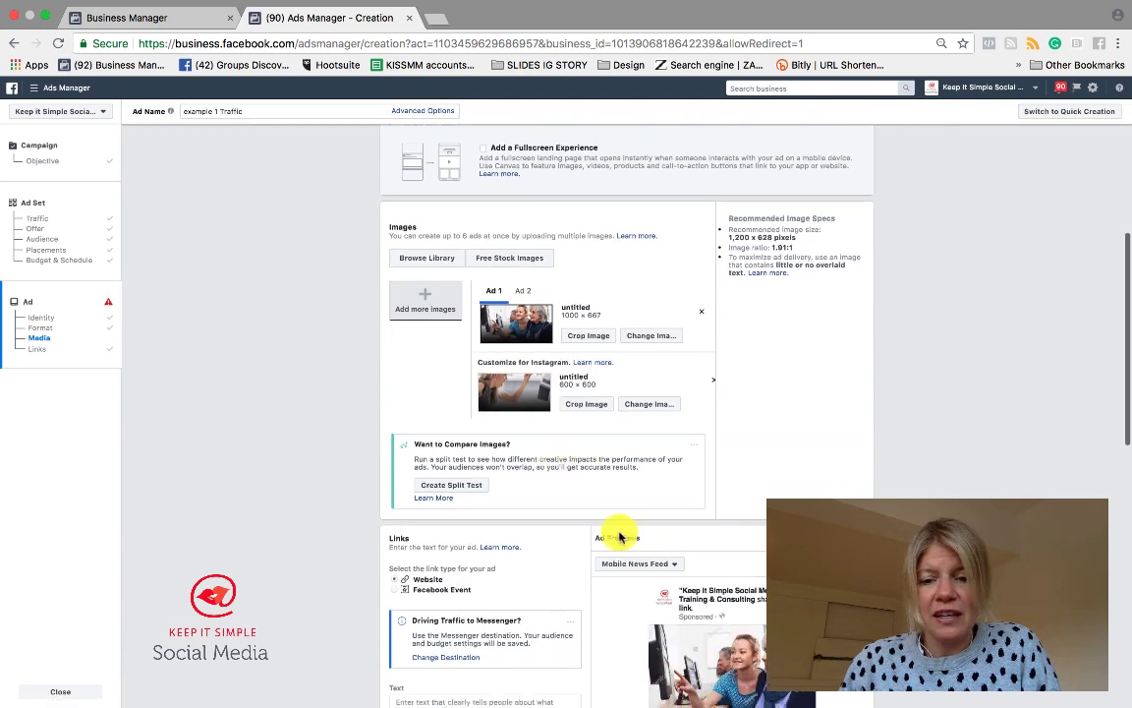
# - Go through the placement previews of Ad 1 from Mobile News Feed to Instagram Feed
pyautogui.scroll(-3, 619, 533)
pyautogui.scroll(-2, 619, 534)
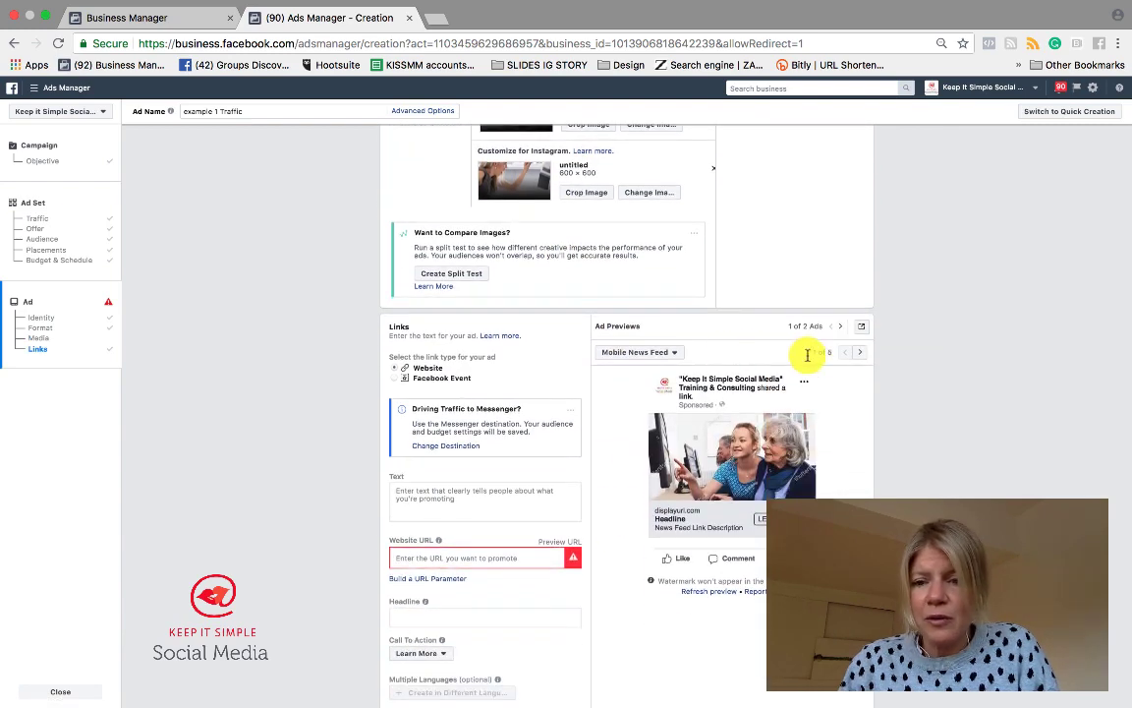
pyautogui.click(860, 351)
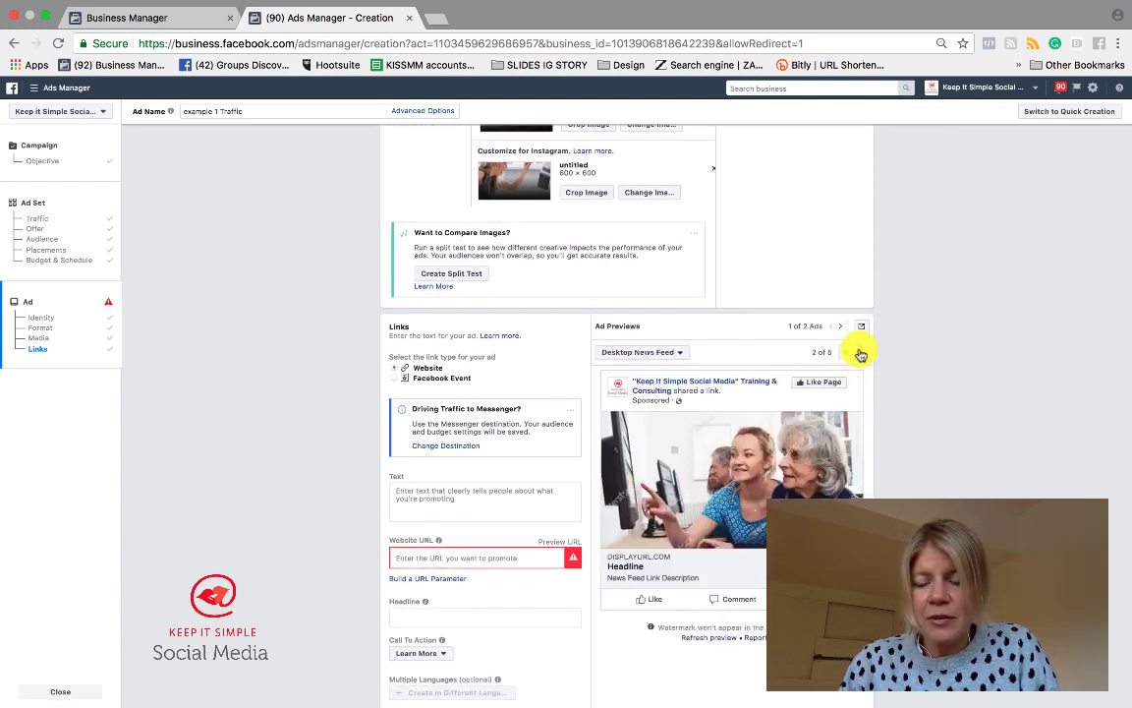
pyautogui.click(860, 351)
pyautogui.click(860, 352)
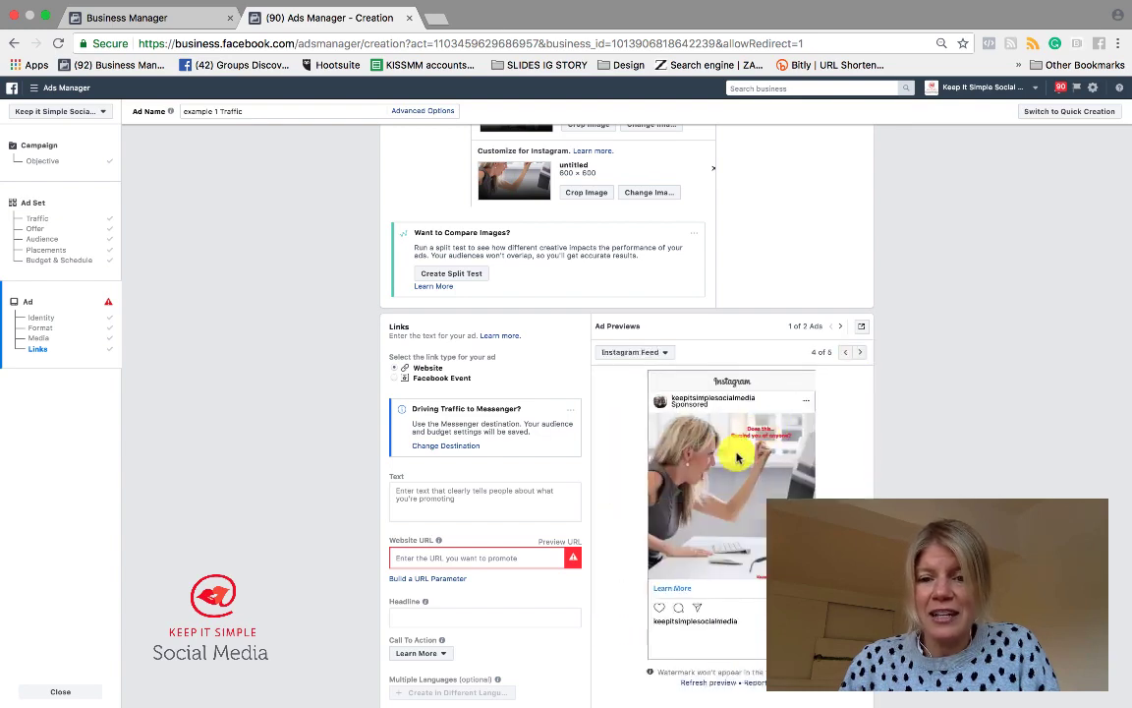
# - Remove the custom Instagram image from Ad 1 and check the Instagram Feed preview
pyautogui.scroll(4, 737, 457)
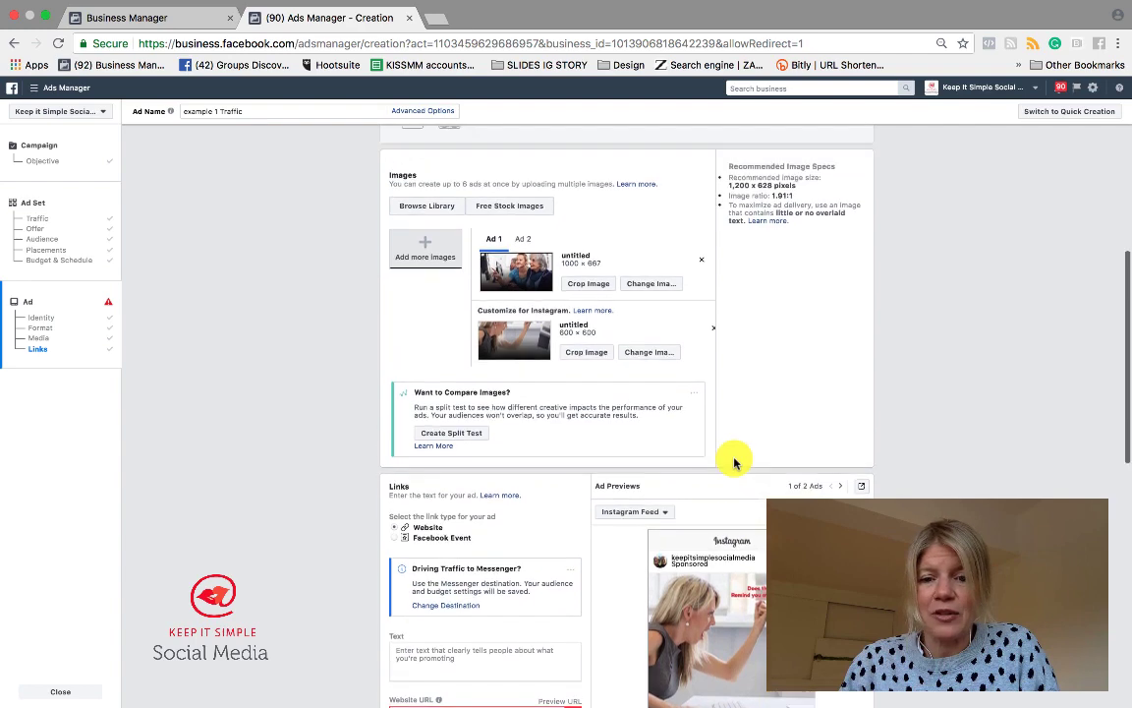
pyautogui.scroll(1, 707, 341)
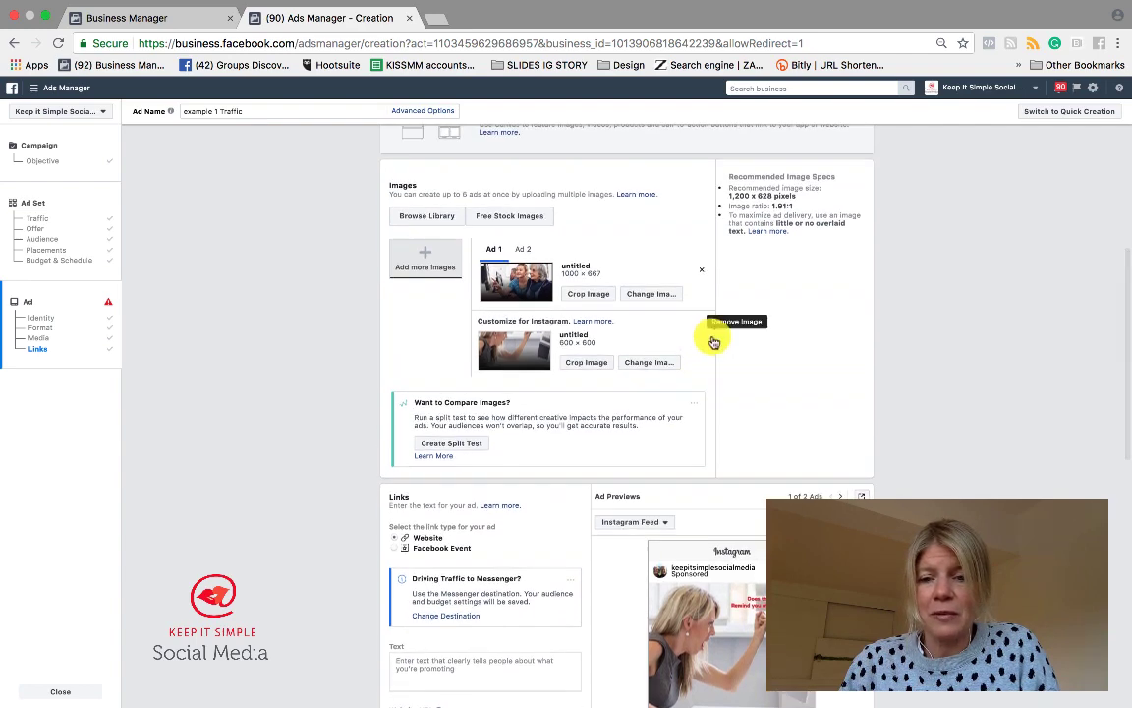
pyautogui.click(714, 341)
pyautogui.scroll(-2, 730, 447)
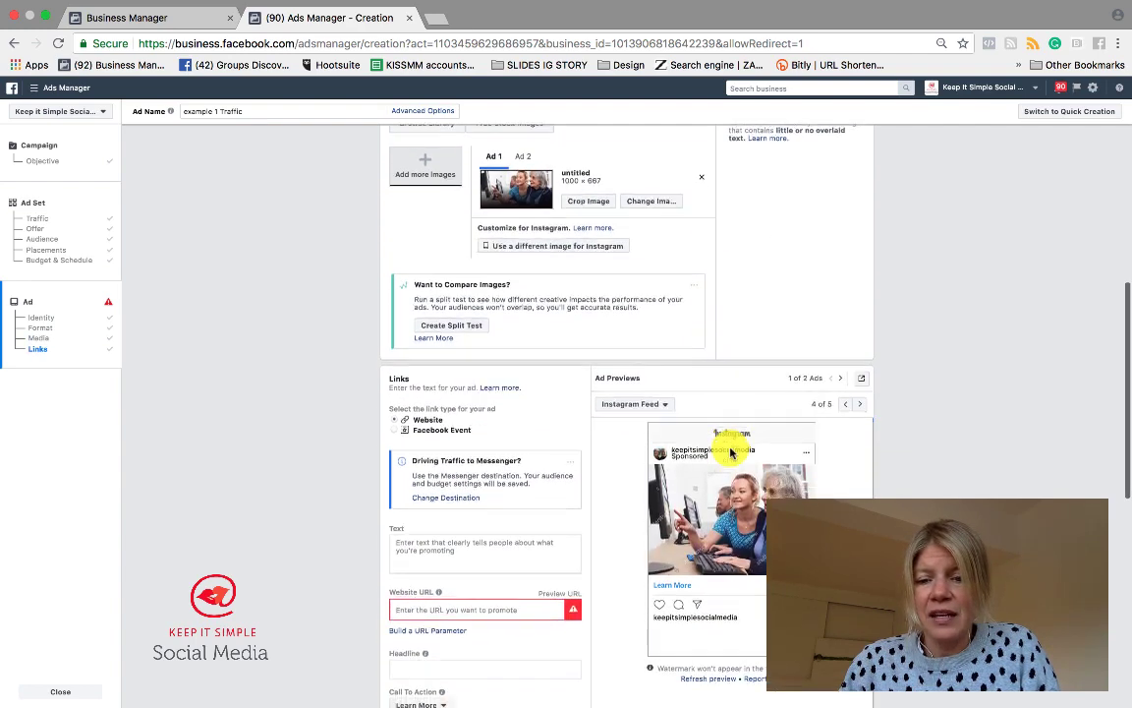
pyautogui.scroll(-2, 730, 451)
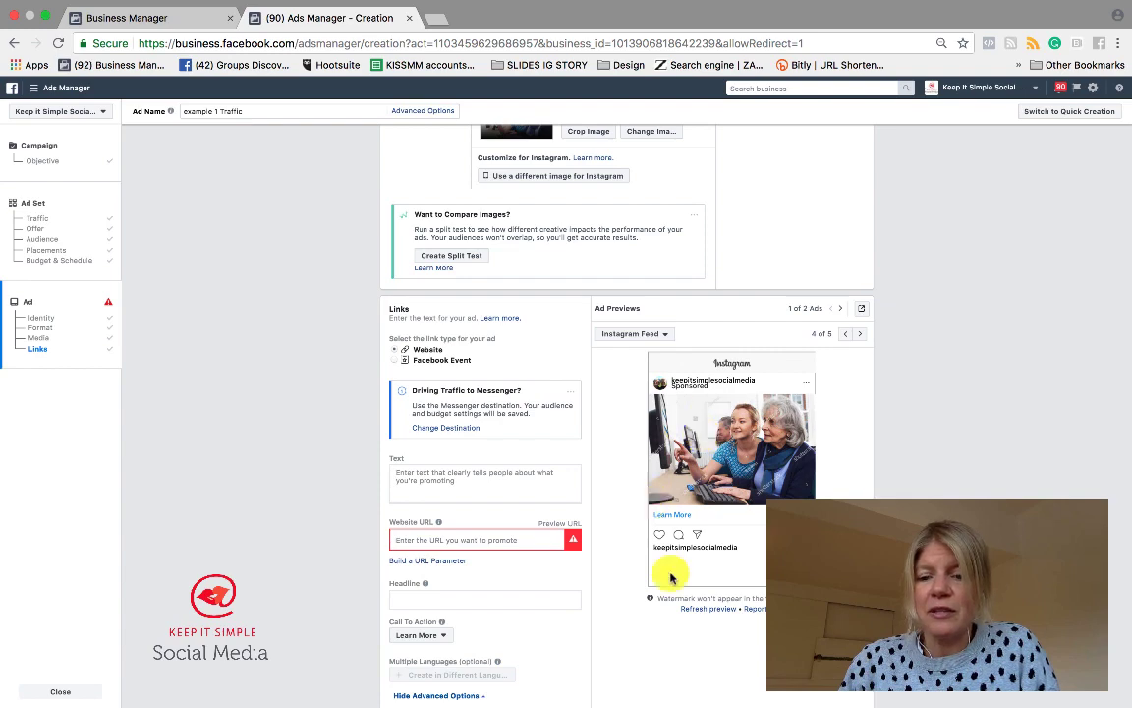
# - Switch the ad format to Single Video and review the video sources, recommendations and specifications
pyautogui.scroll(9, 772, 428)
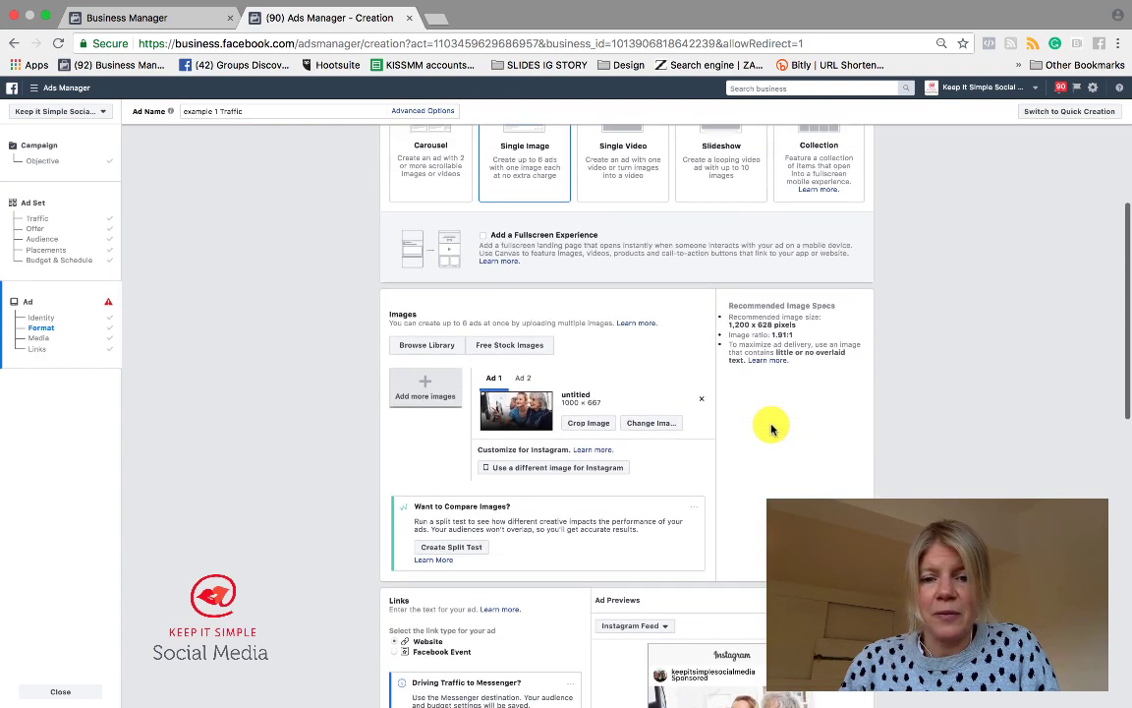
pyautogui.scroll(4, 628, 277)
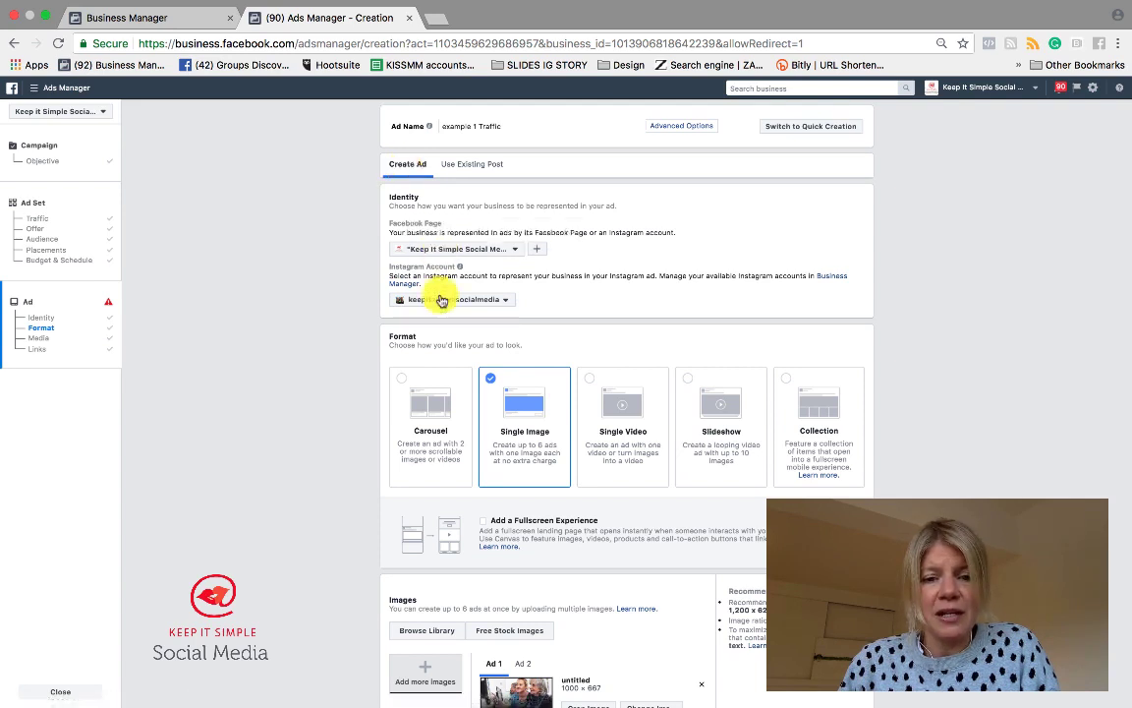
pyautogui.scroll(-1, 437, 365)
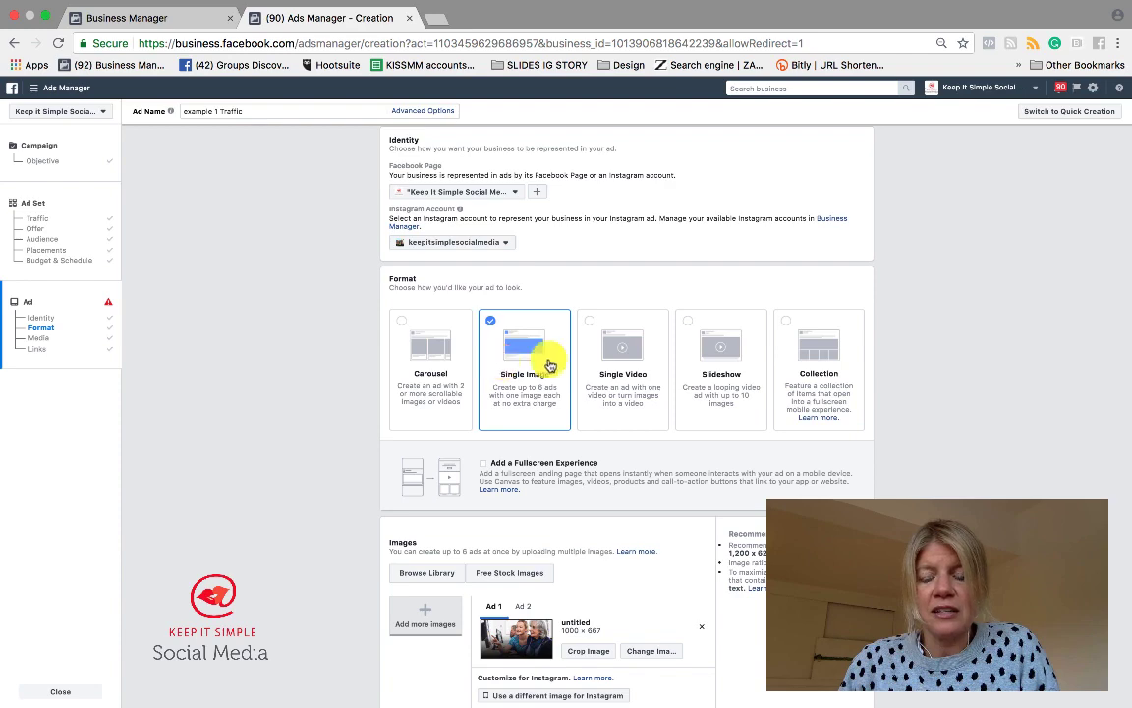
pyautogui.click(623, 352)
pyautogui.scroll(-3, 624, 397)
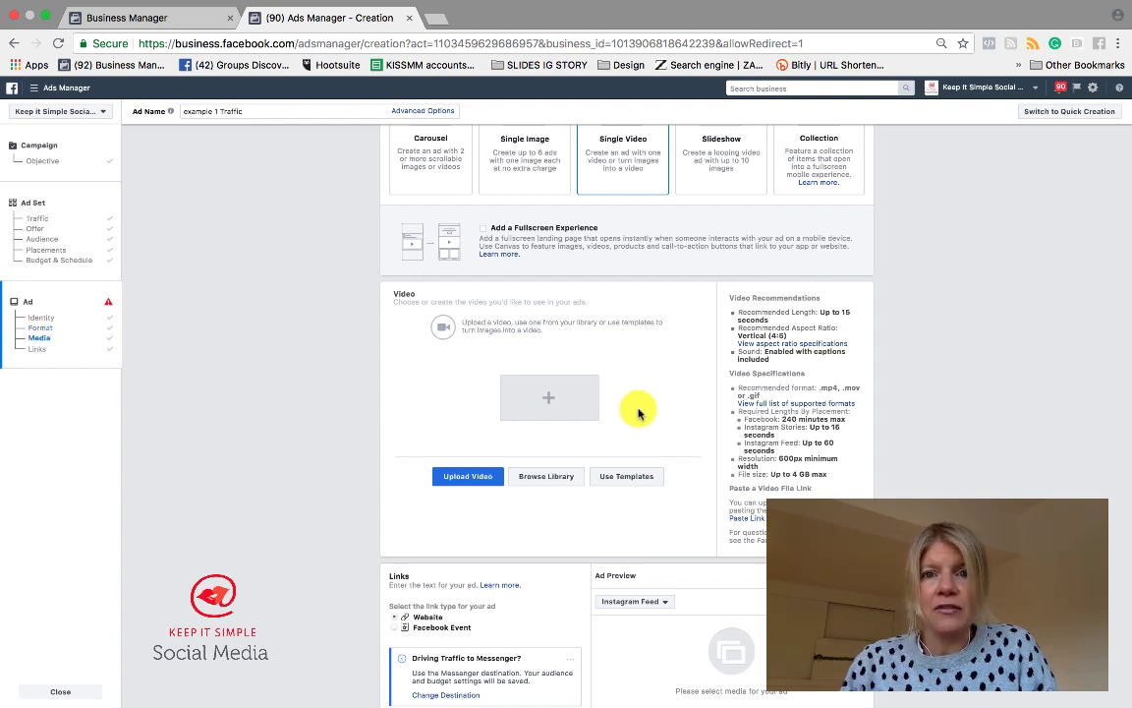
pyautogui.scroll(-1, 639, 413)
pyautogui.scroll(1, 639, 411)
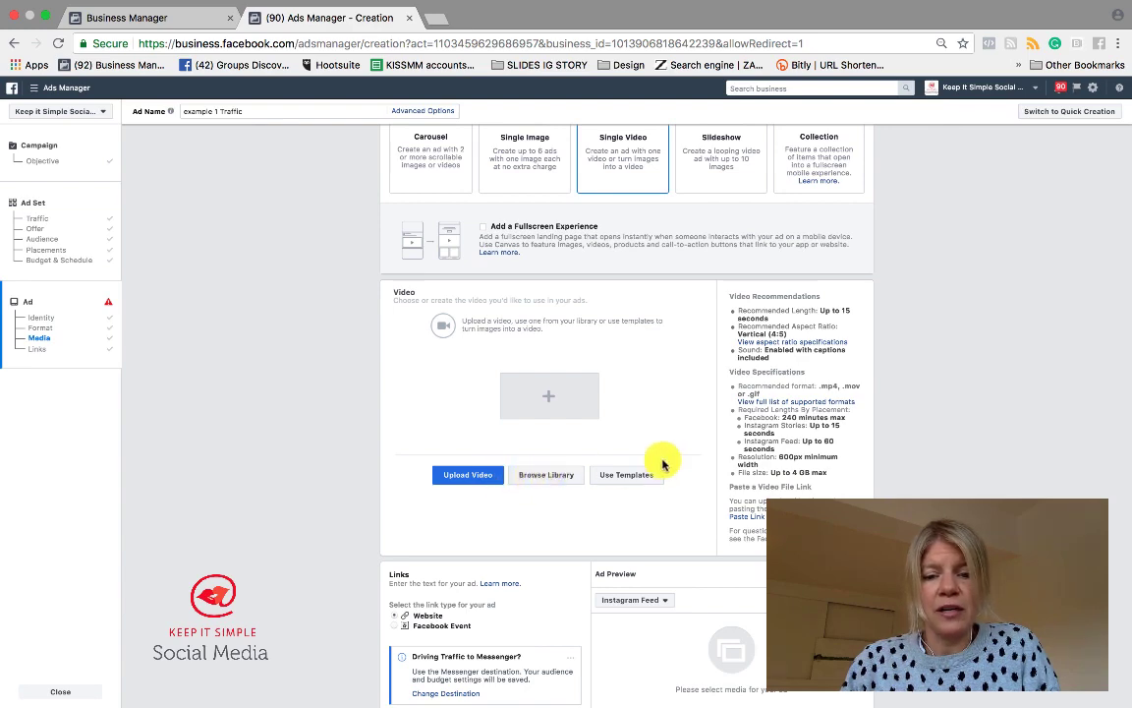
# - Browse the square and vertical video templates in the Video Creation Kit, and close it without choosing one
pyautogui.click(631, 478)
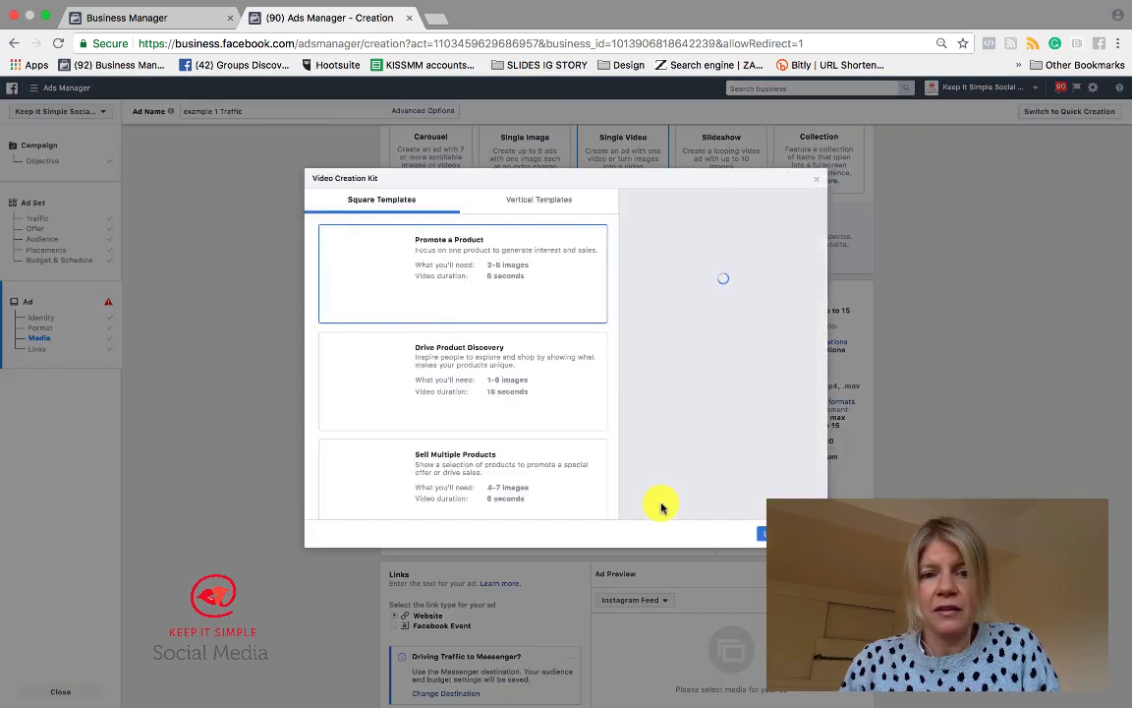
pyautogui.scroll(-3, 551, 463)
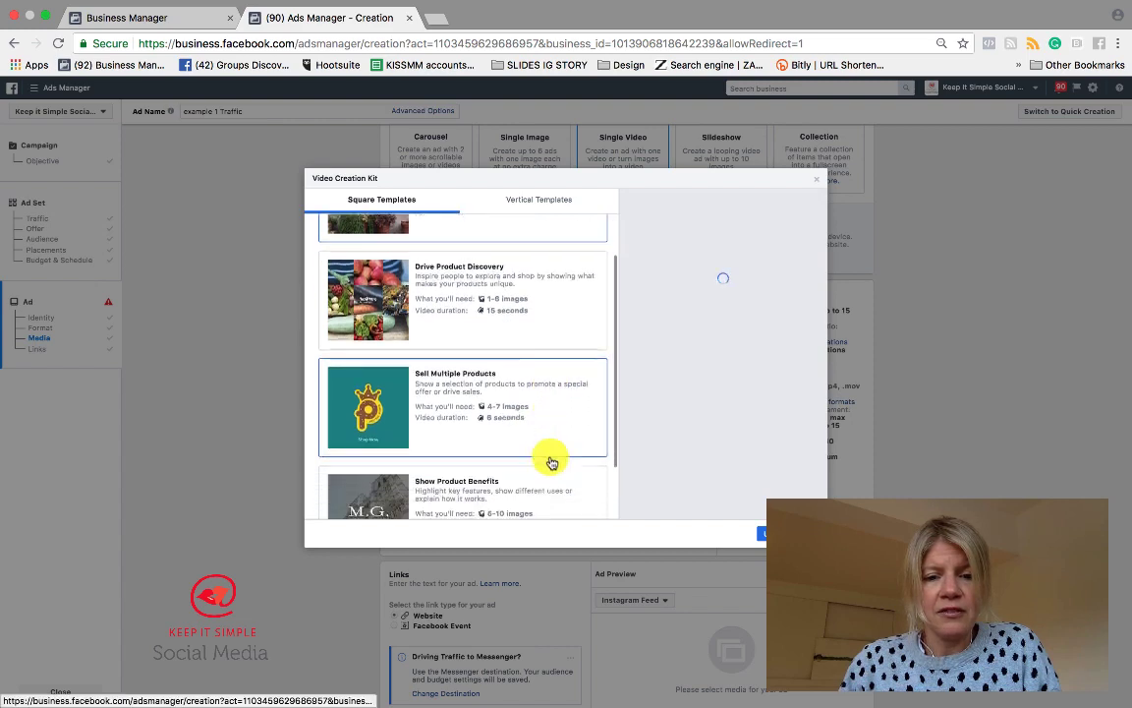
pyautogui.scroll(2, 552, 463)
pyautogui.scroll(2, 551, 463)
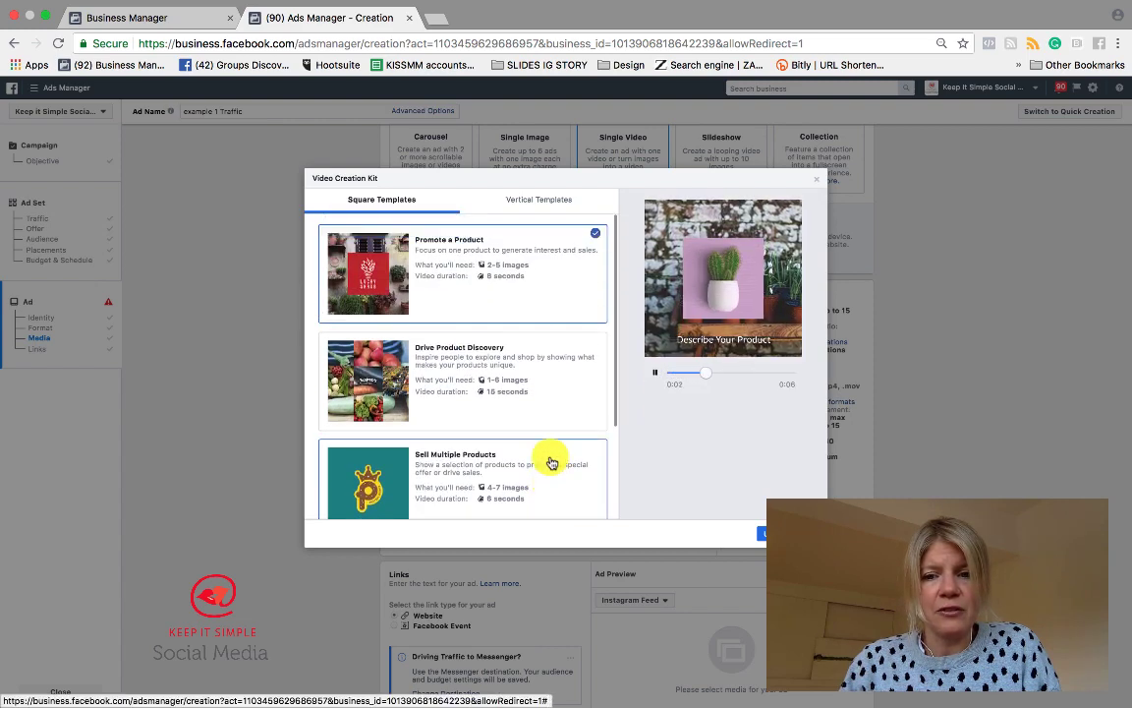
pyautogui.scroll(-3, 552, 463)
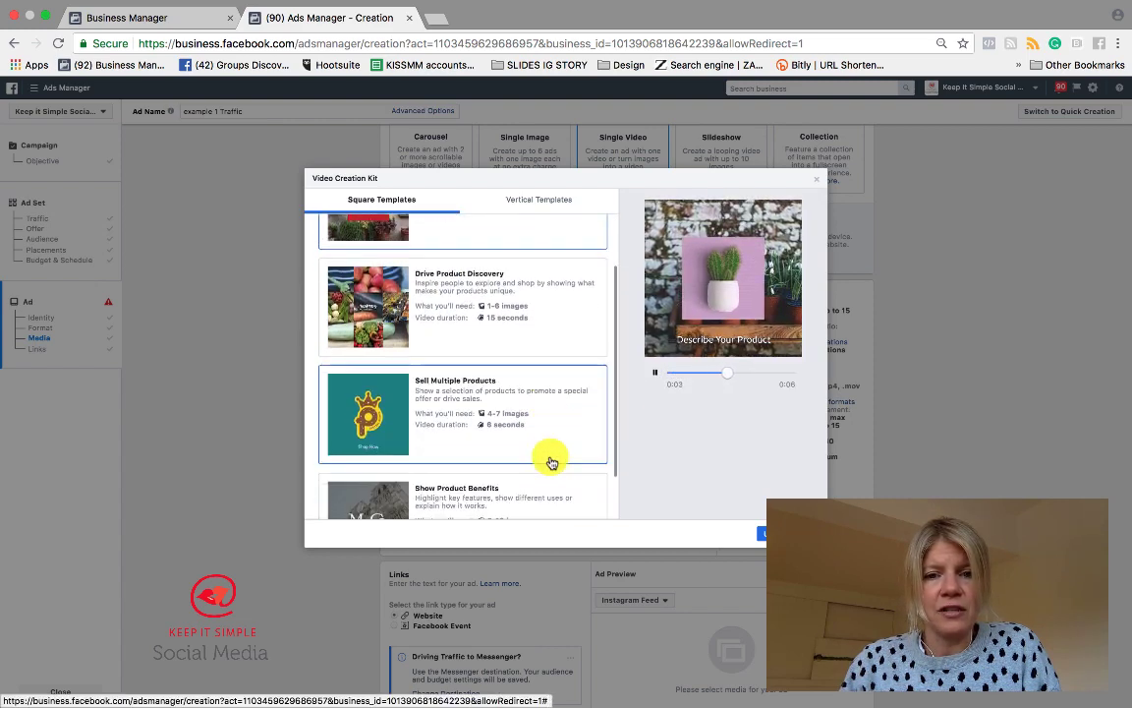
pyautogui.click(544, 200)
pyautogui.scroll(-1, 498, 345)
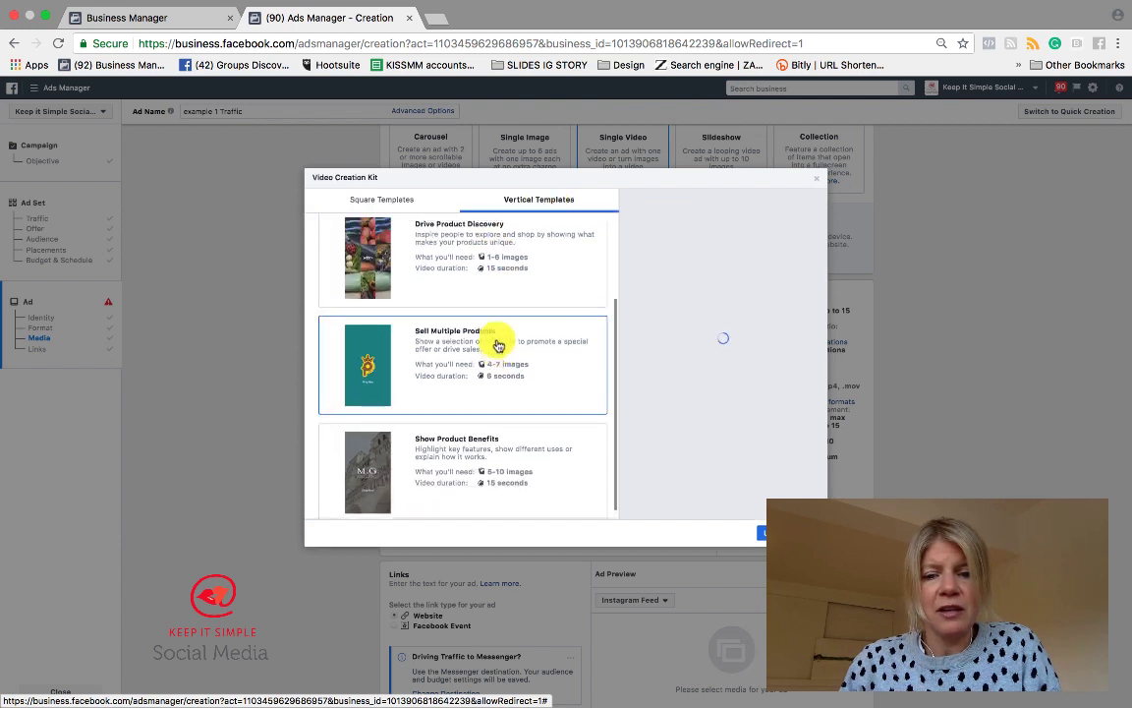
pyautogui.scroll(3, 499, 341)
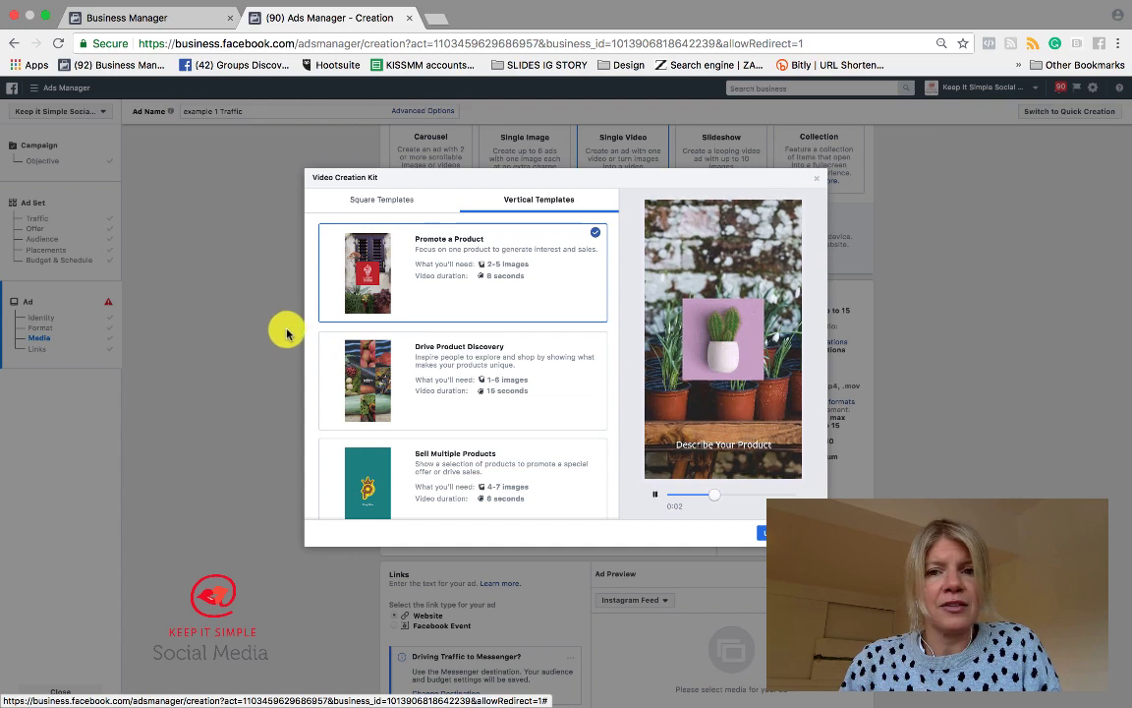
pyautogui.click(815, 177)
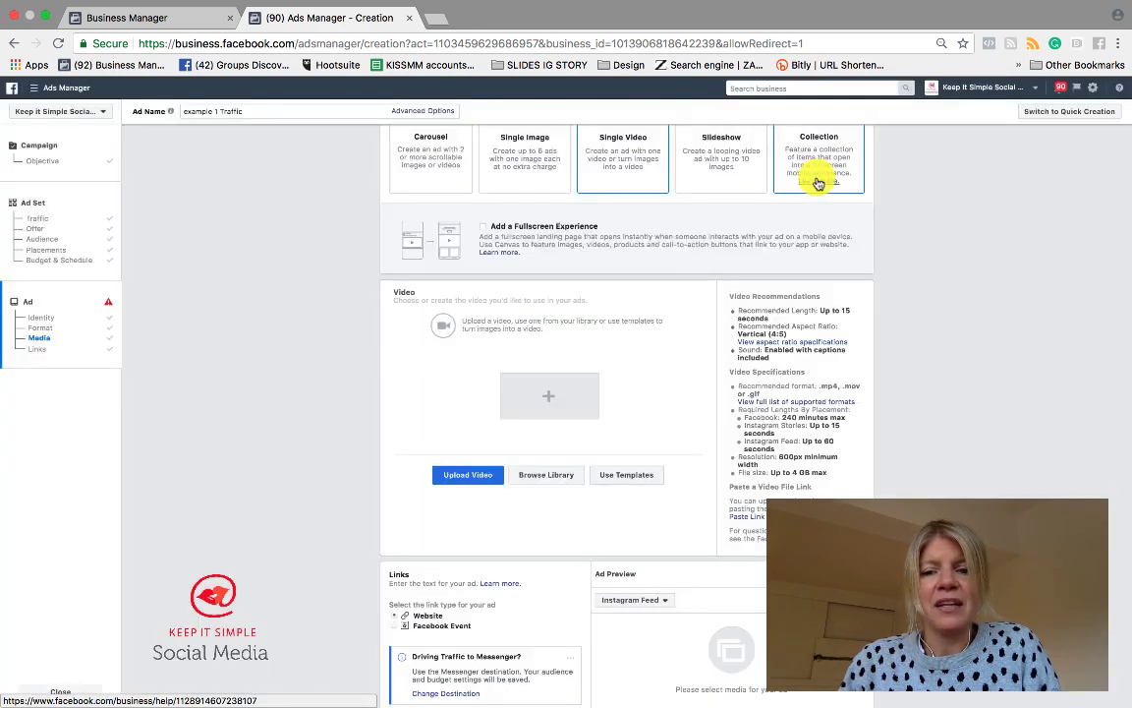
# - Use the account video IMG_0696.MOV as the ad's video
pyautogui.click(552, 475)
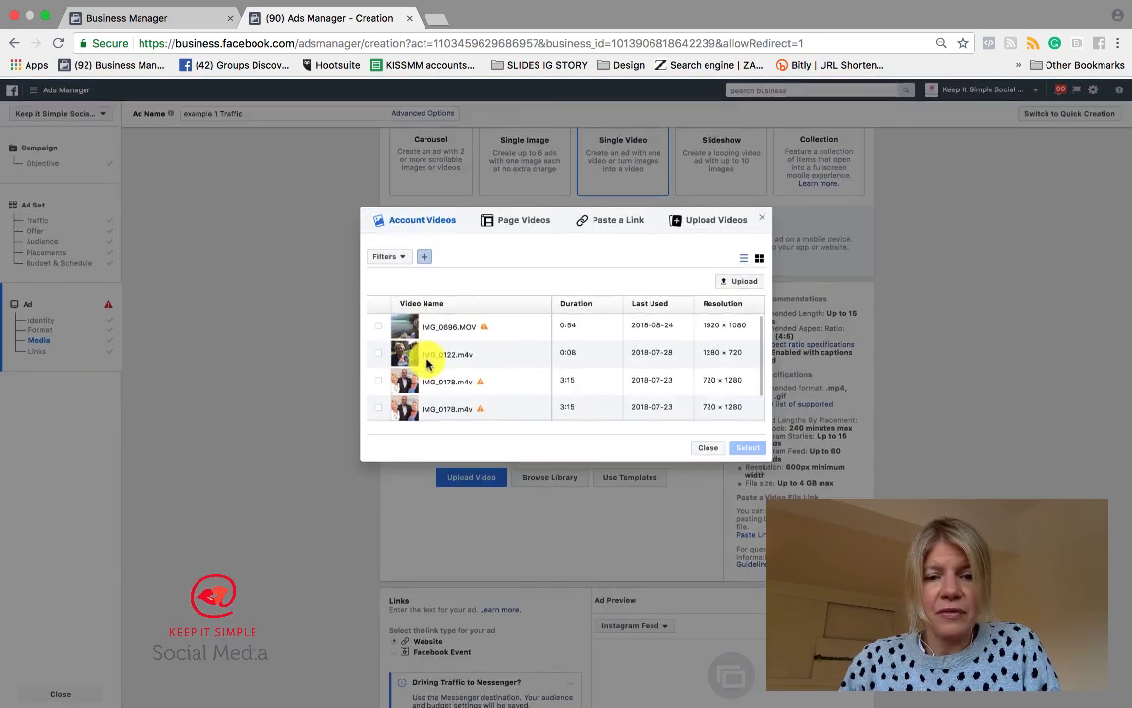
pyautogui.click(377, 325)
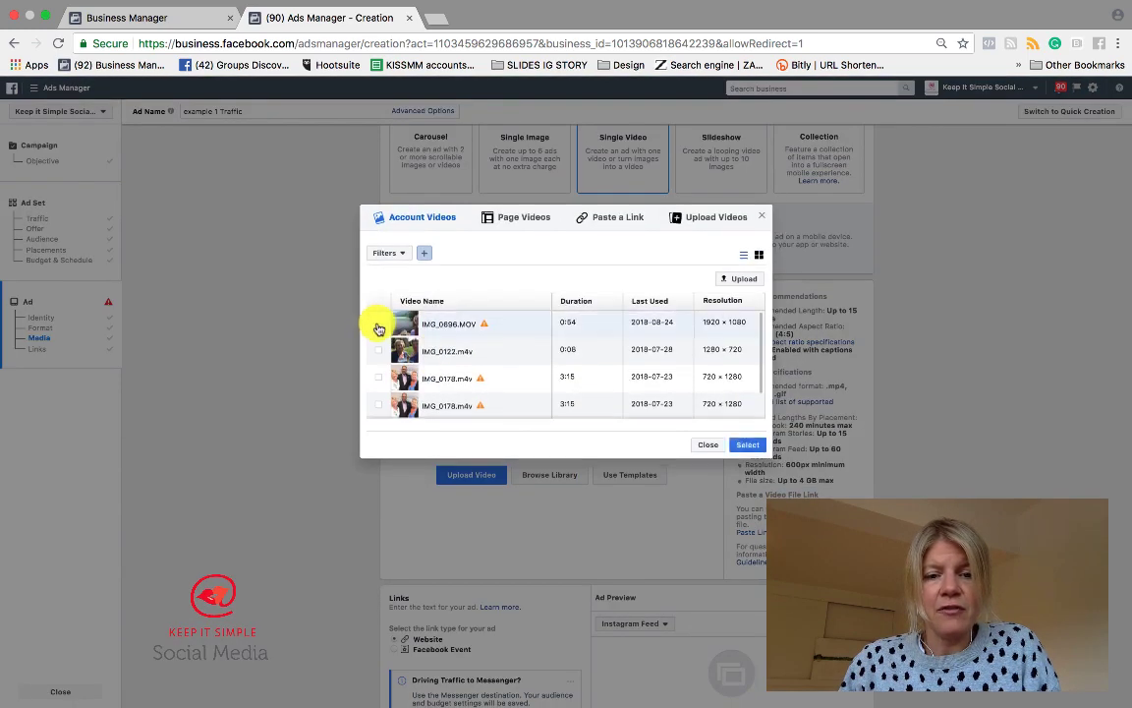
pyautogui.click(752, 447)
pyautogui.scroll(-1, 473, 513)
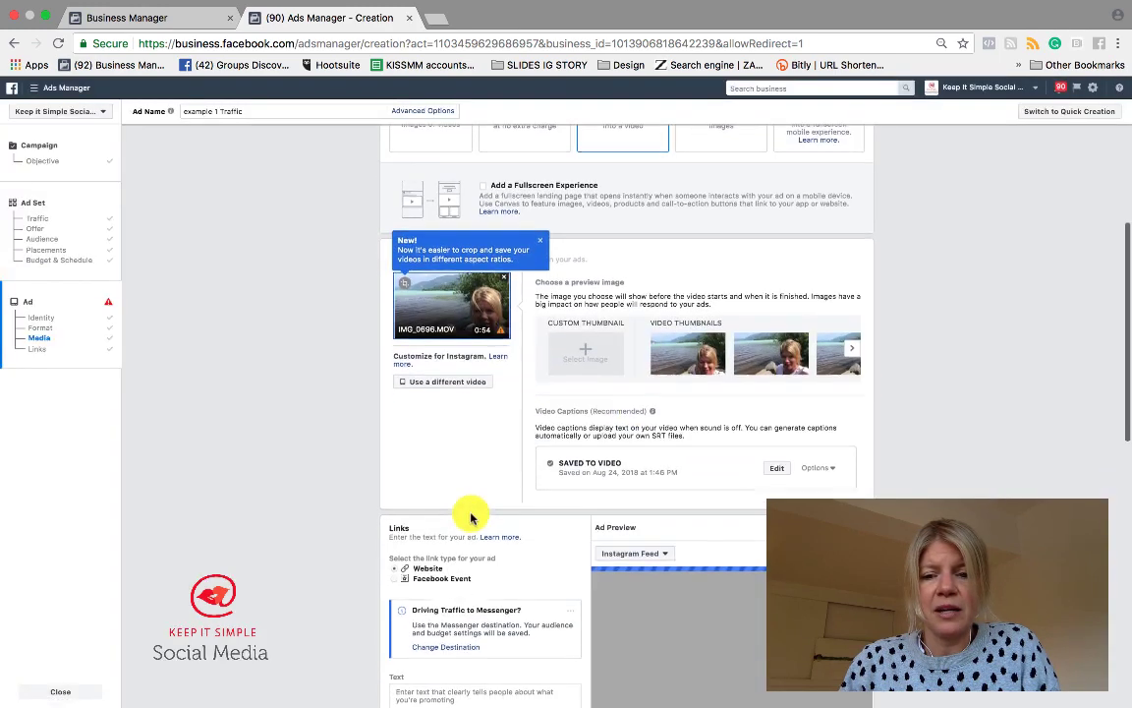
pyautogui.scroll(-1, 504, 570)
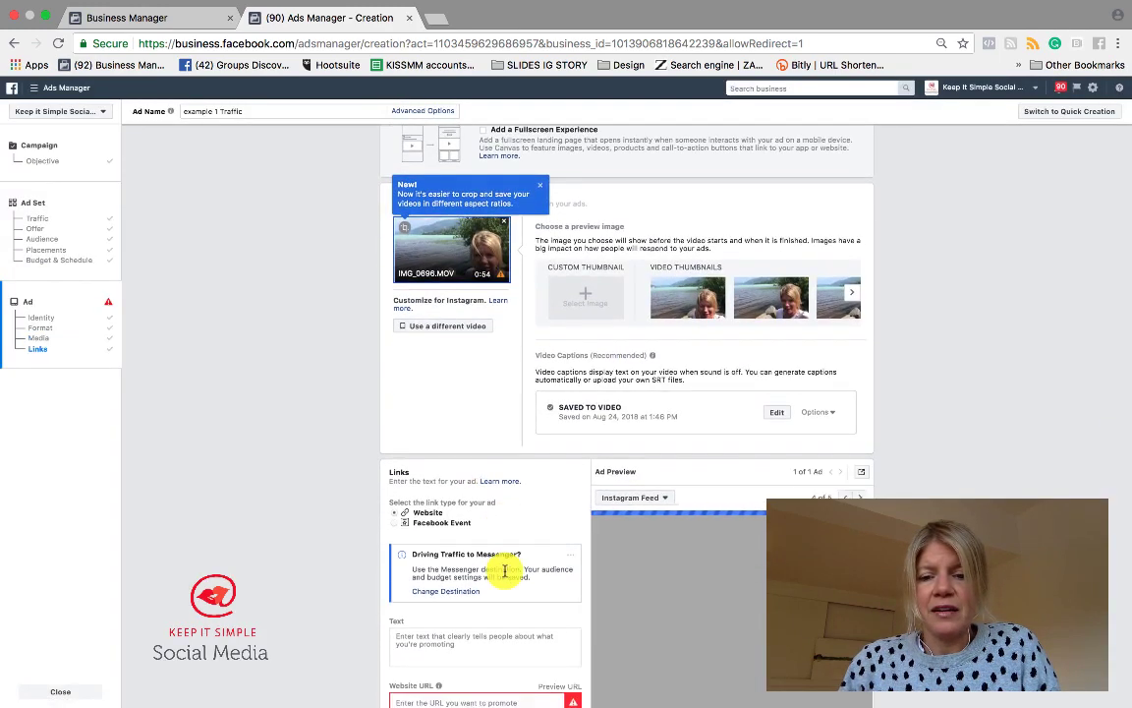
# - Check the video ad in the Instagram Feed preview and switch the preview to Mobile News Feed
pyautogui.scroll(-2, 504, 570)
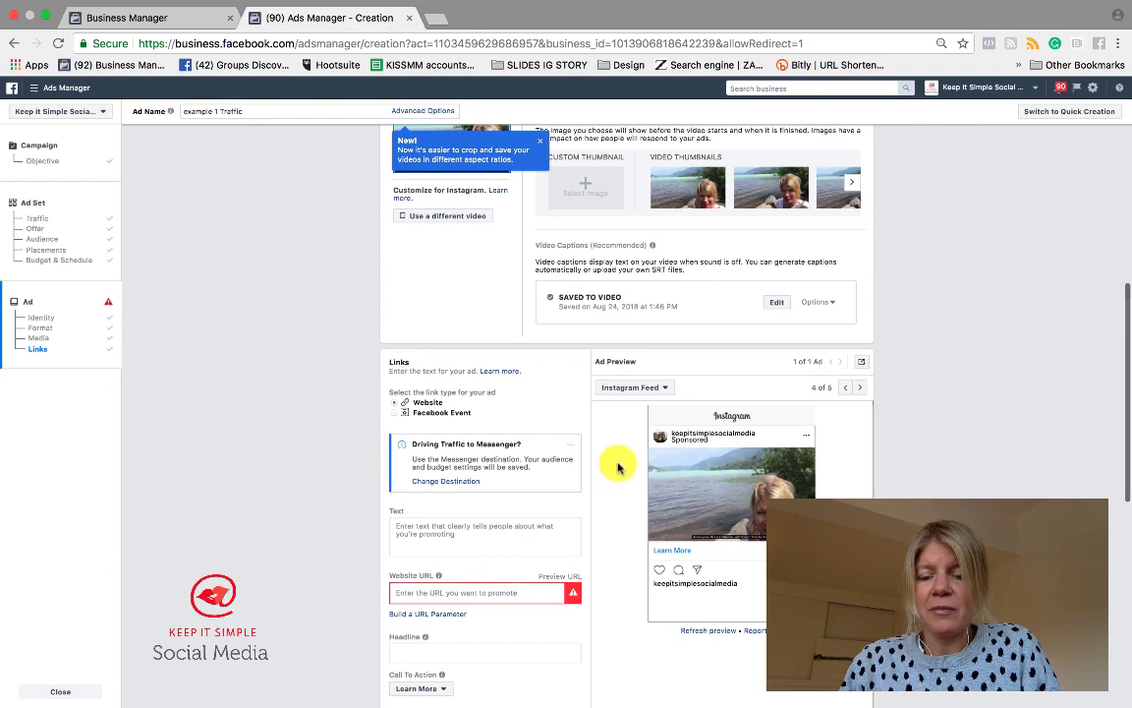
pyautogui.scroll(1, 624, 457)
pyautogui.click(655, 418)
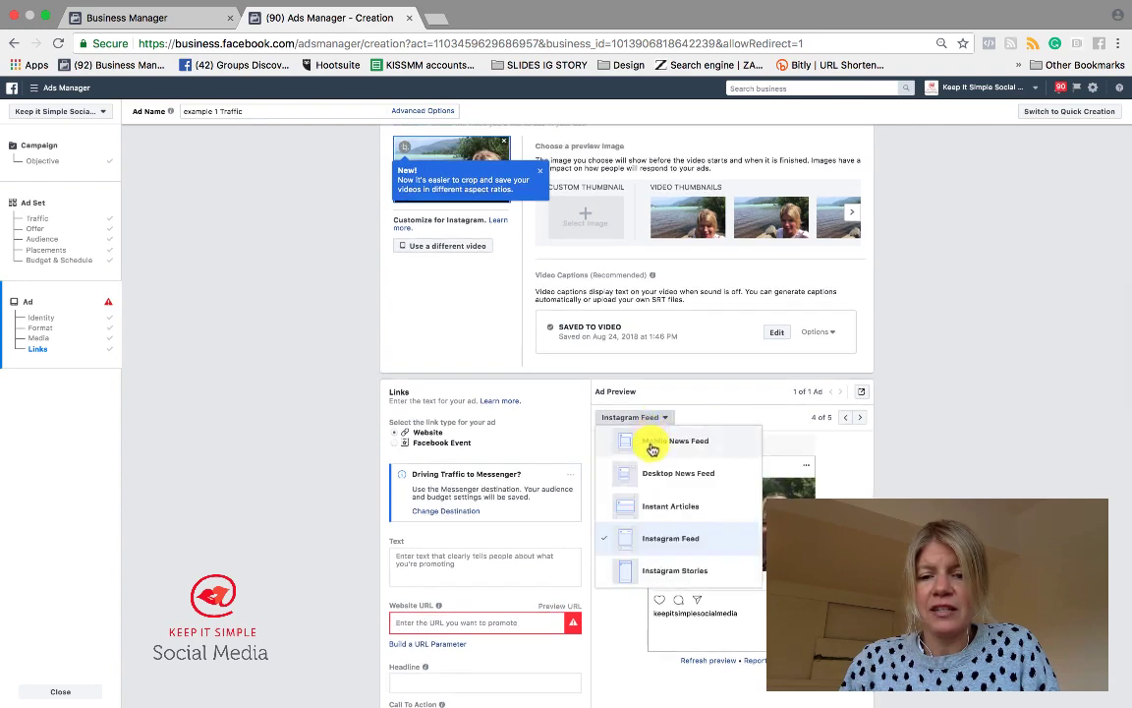
pyautogui.click(652, 444)
pyautogui.scroll(-1, 562, 599)
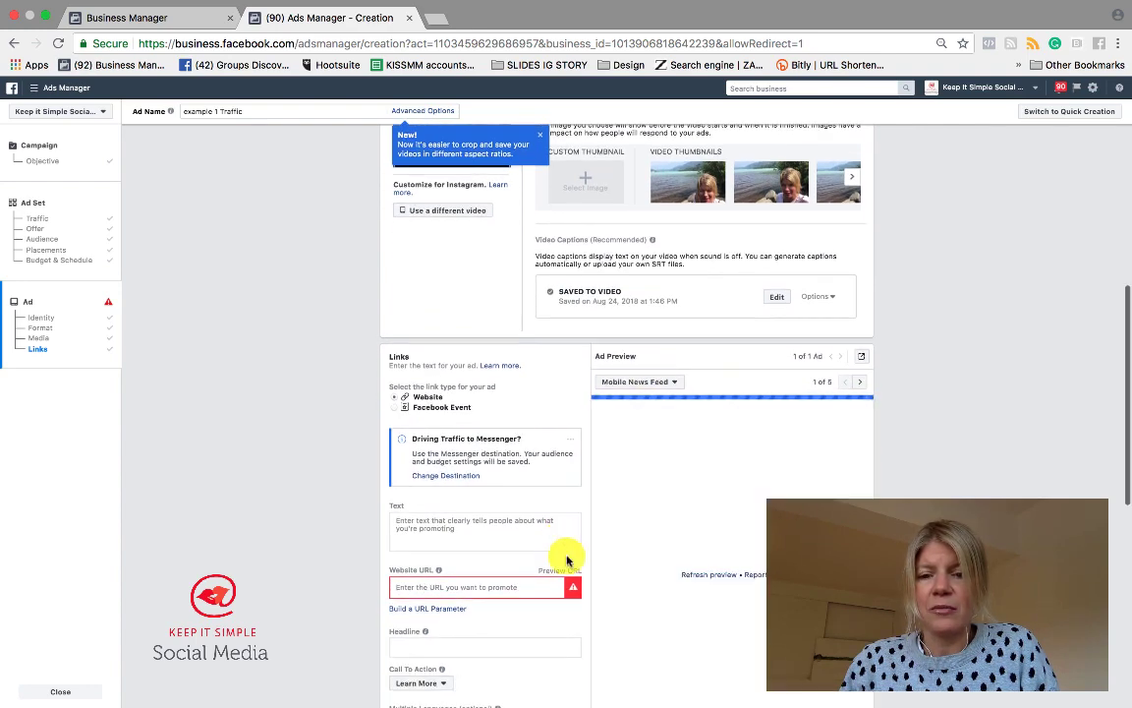
# - Choose the second video thumbnail as the preview image for IMG_0696.MOV
pyautogui.scroll(4, 566, 558)
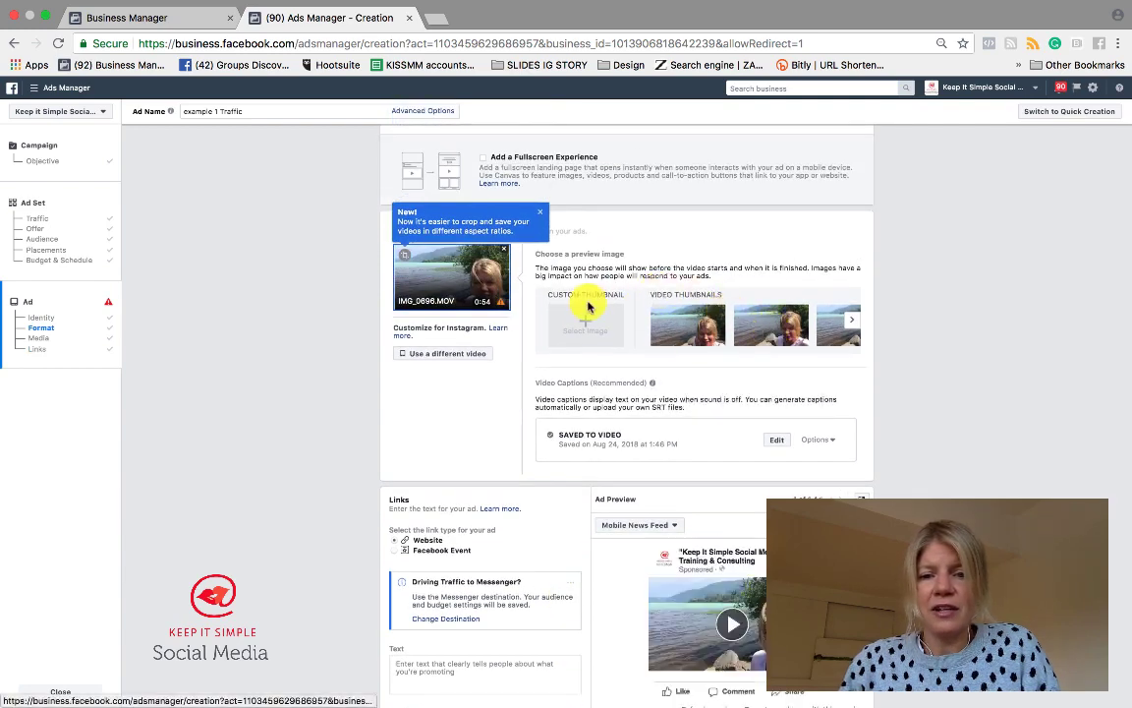
pyautogui.click(771, 326)
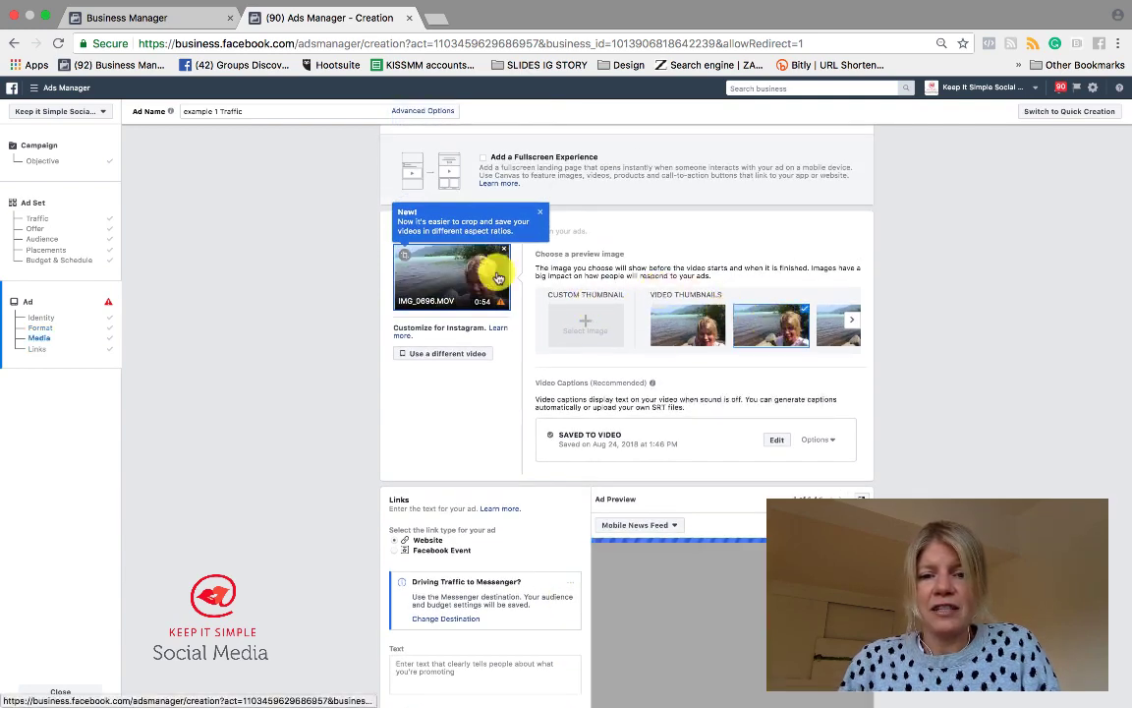
pyautogui.scroll(-2, 518, 399)
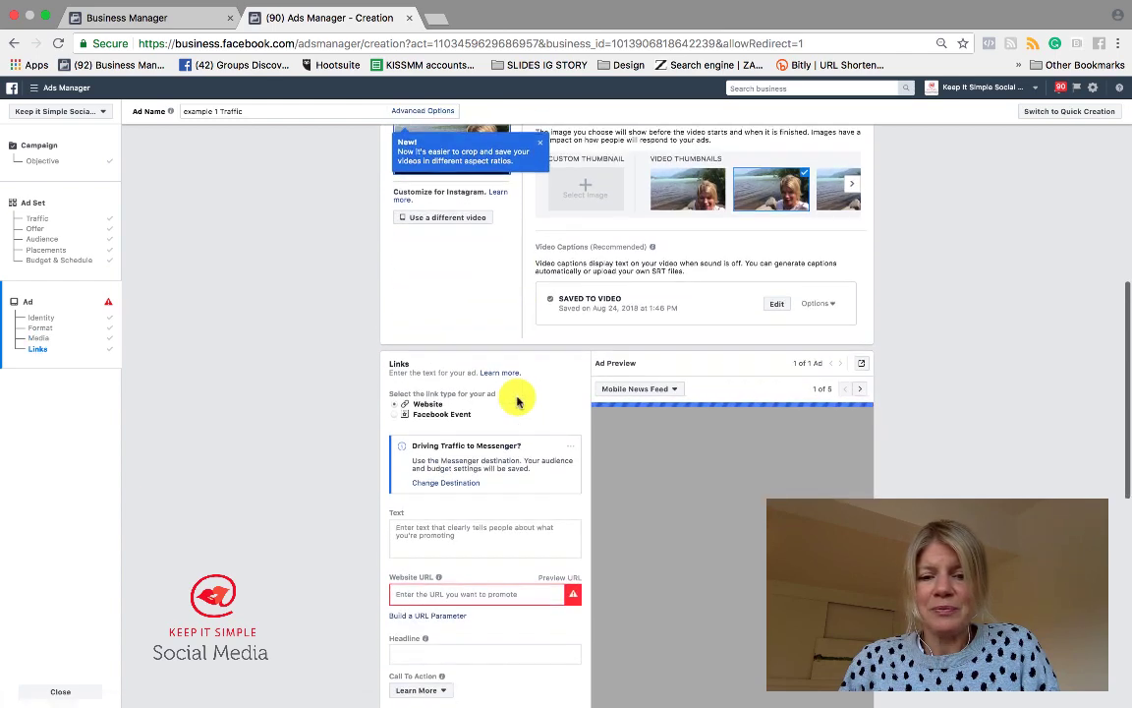
# - Switch the ad format from Single Video to Slideshow
pyautogui.scroll(4, 518, 401)
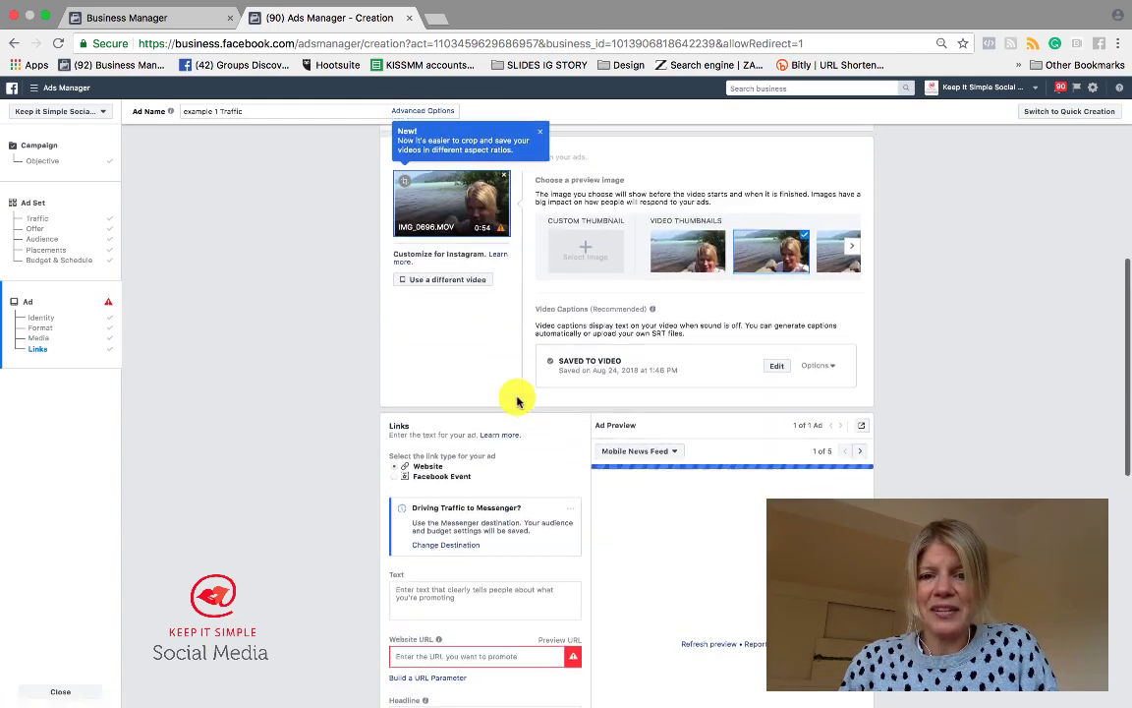
pyautogui.scroll(1, 518, 401)
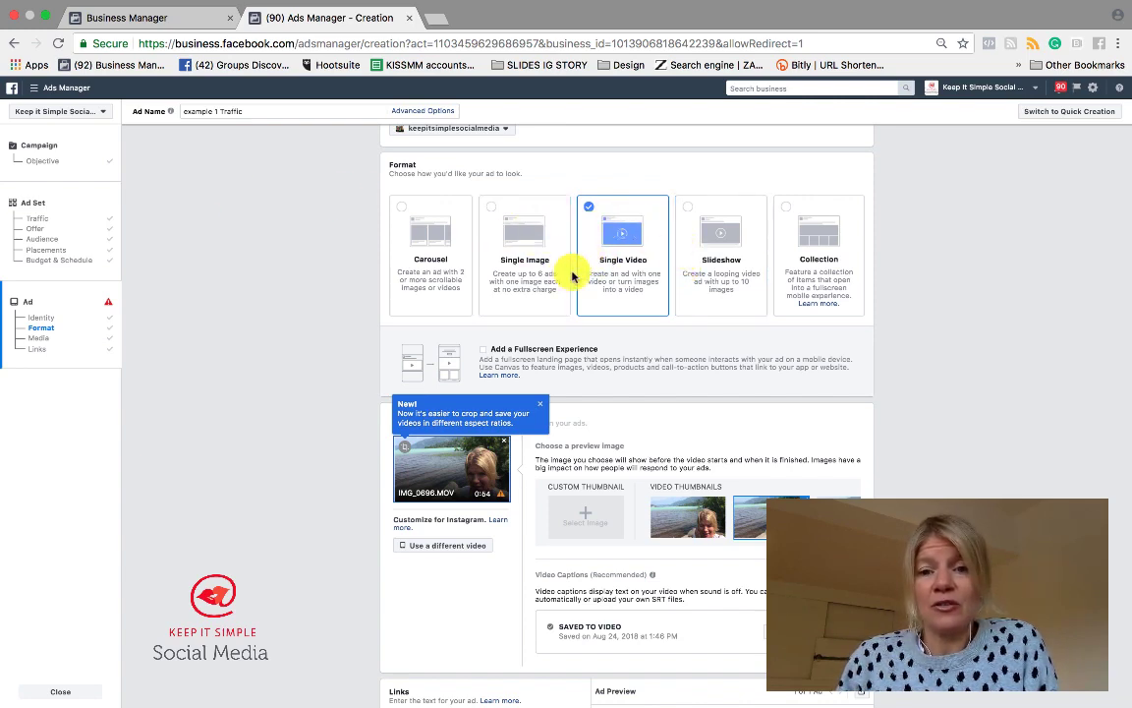
pyautogui.scroll(1, 575, 226)
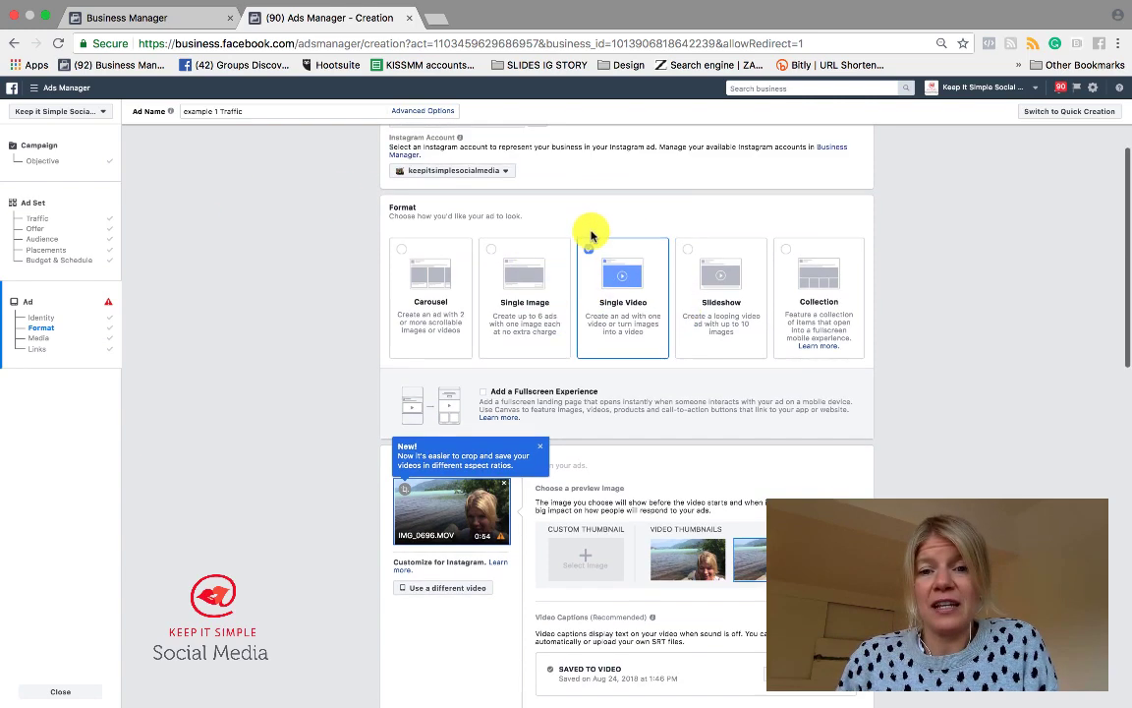
pyautogui.click(720, 278)
pyautogui.scroll(-1, 686, 388)
pyautogui.scroll(-1, 686, 391)
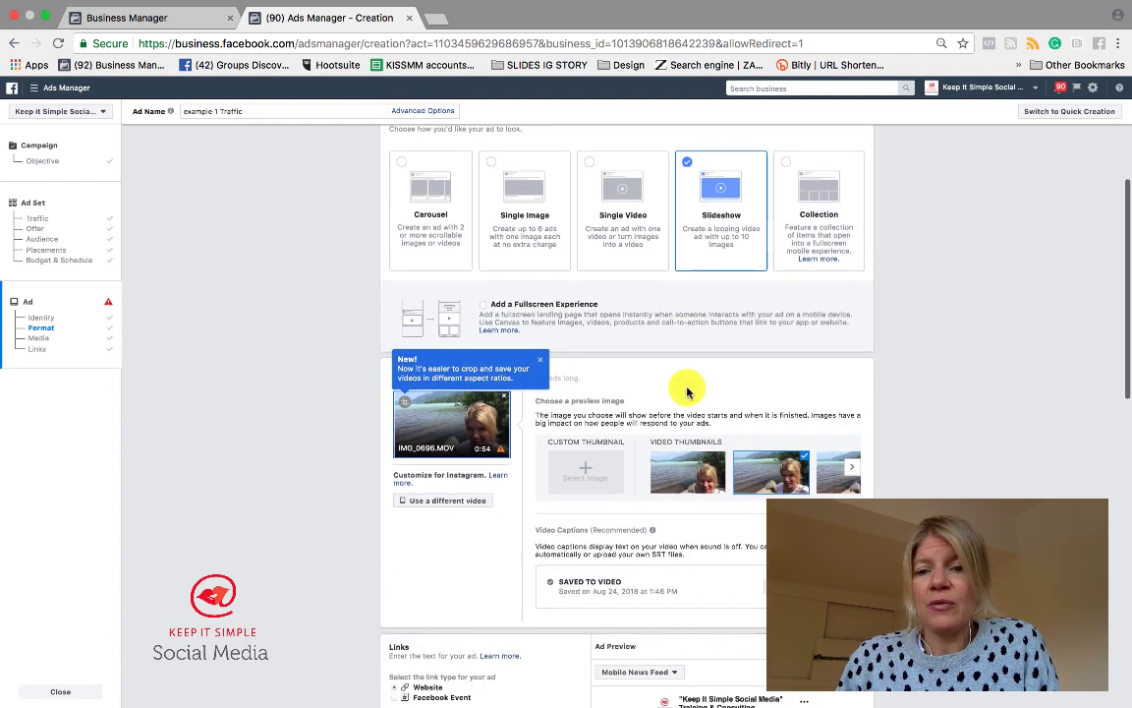
# - Dismiss the video cropping tip and remove IMG_0696.MOV from the slideshow media
pyautogui.click(543, 364)
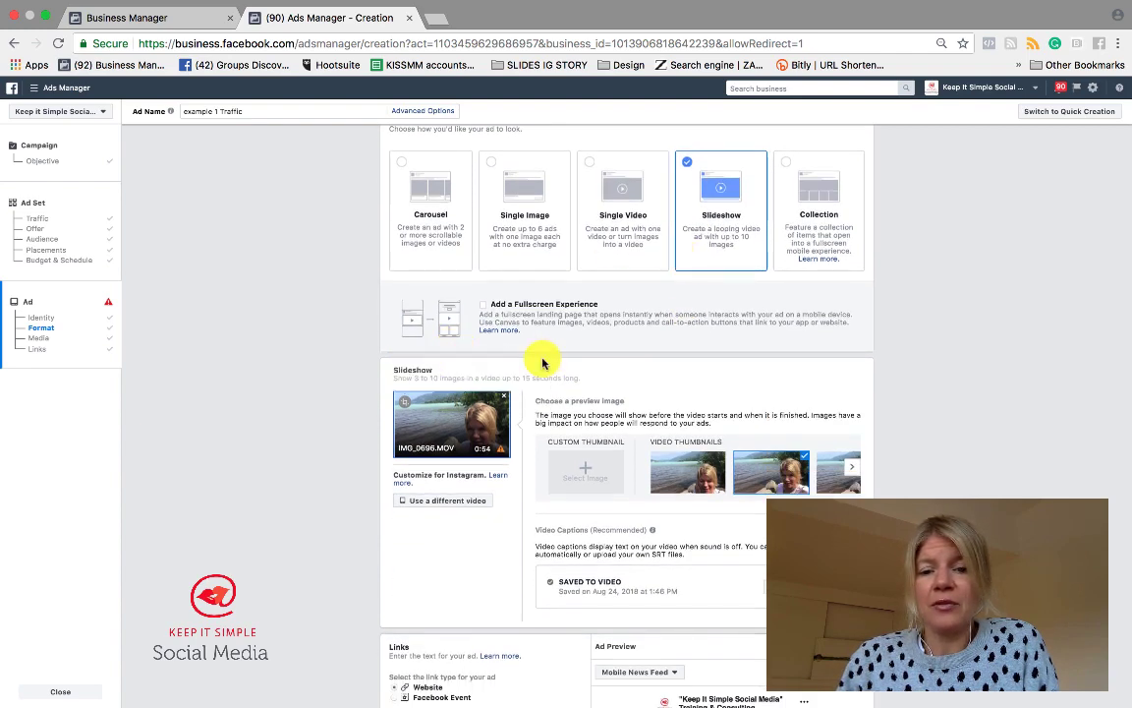
pyautogui.scroll(1, 569, 439)
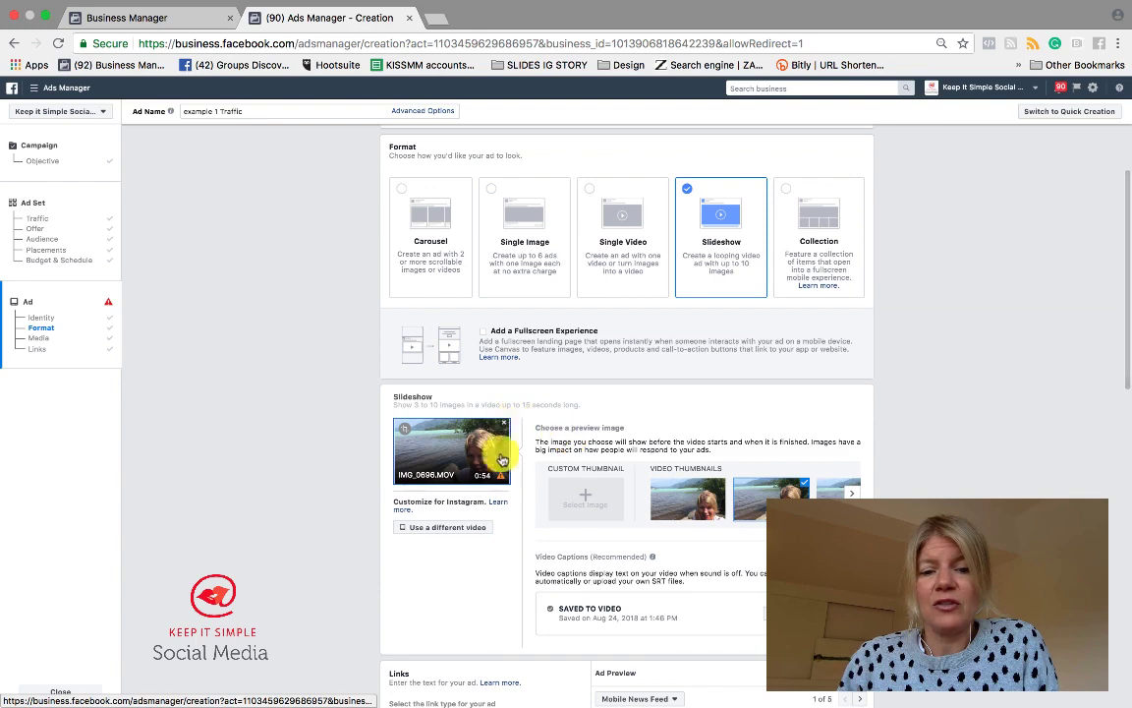
pyautogui.scroll(-1, 496, 471)
pyautogui.click(507, 375)
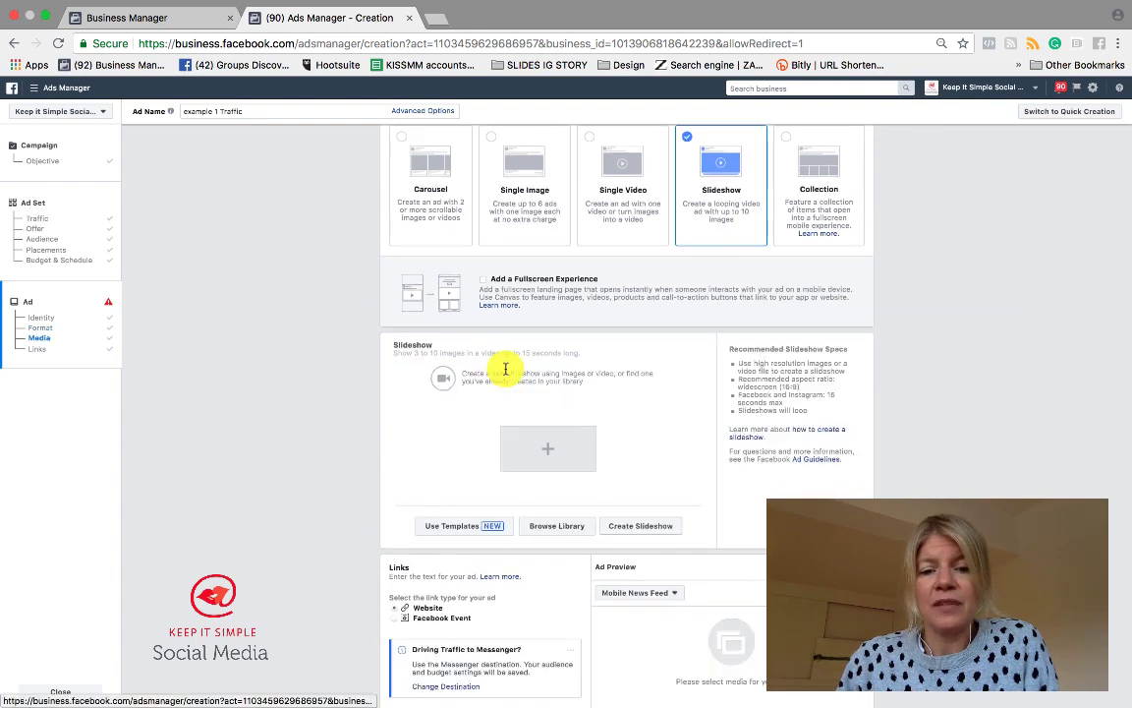
# - Start creating a slideshow with the image duration set to 2 and the transition set to Fade
pyautogui.scroll(-1, 492, 432)
pyautogui.scroll(1, 525, 350)
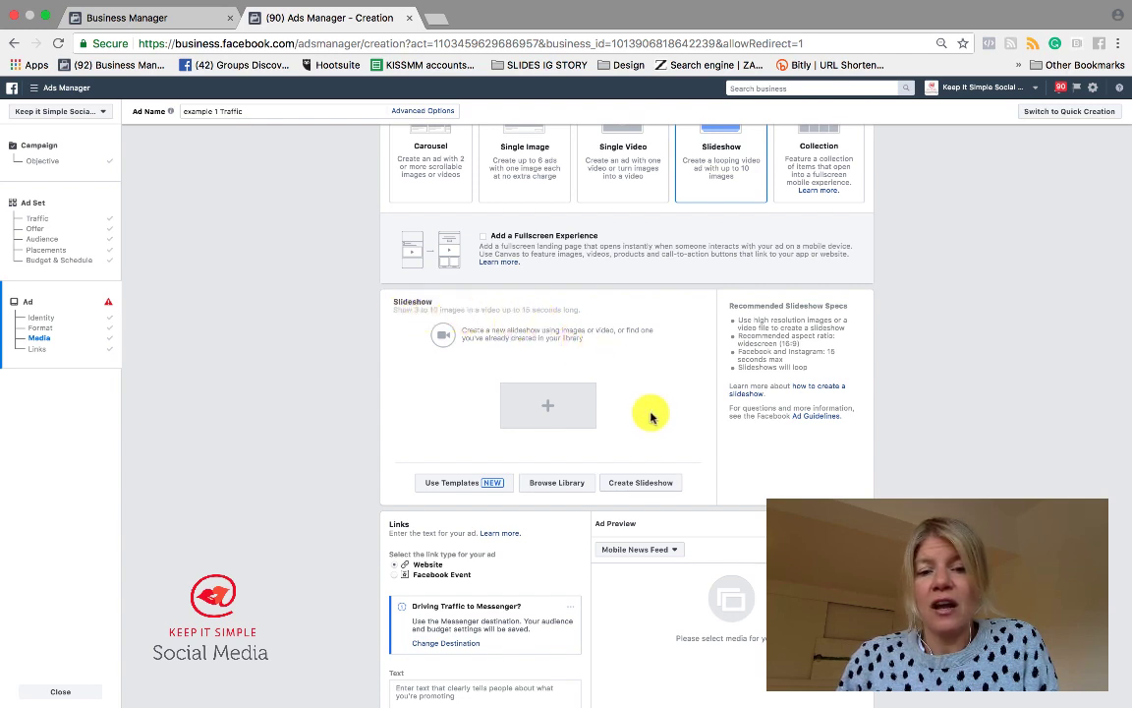
pyautogui.scroll(1, 609, 412)
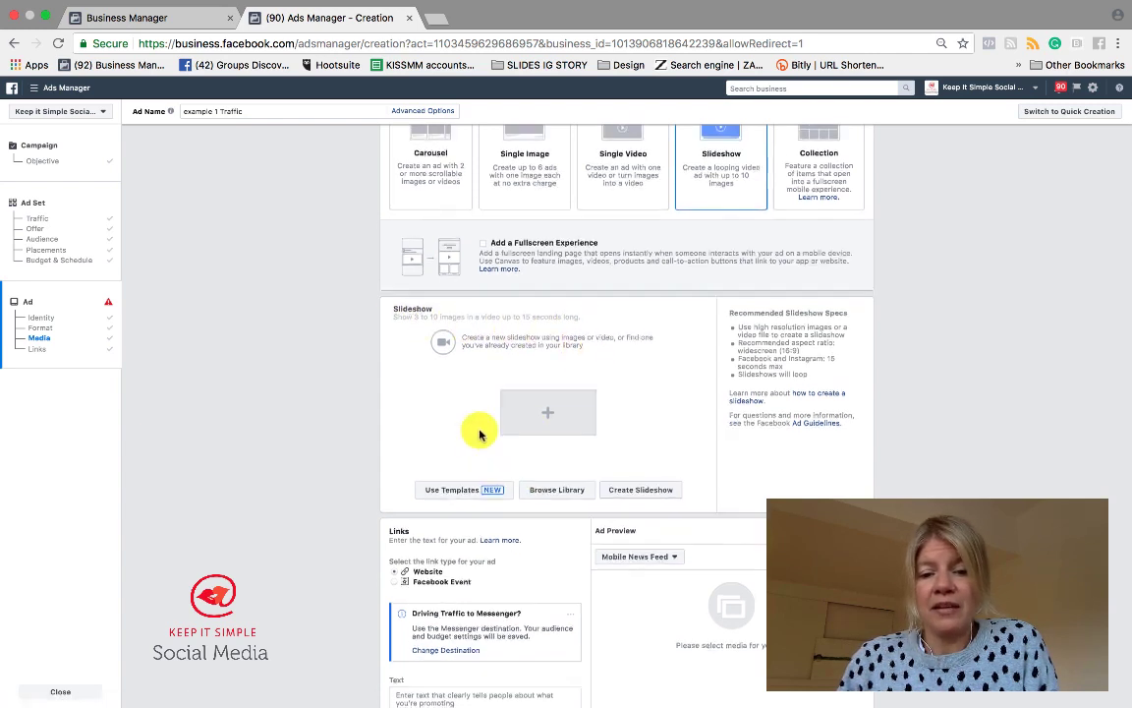
pyautogui.scroll(-2, 474, 443)
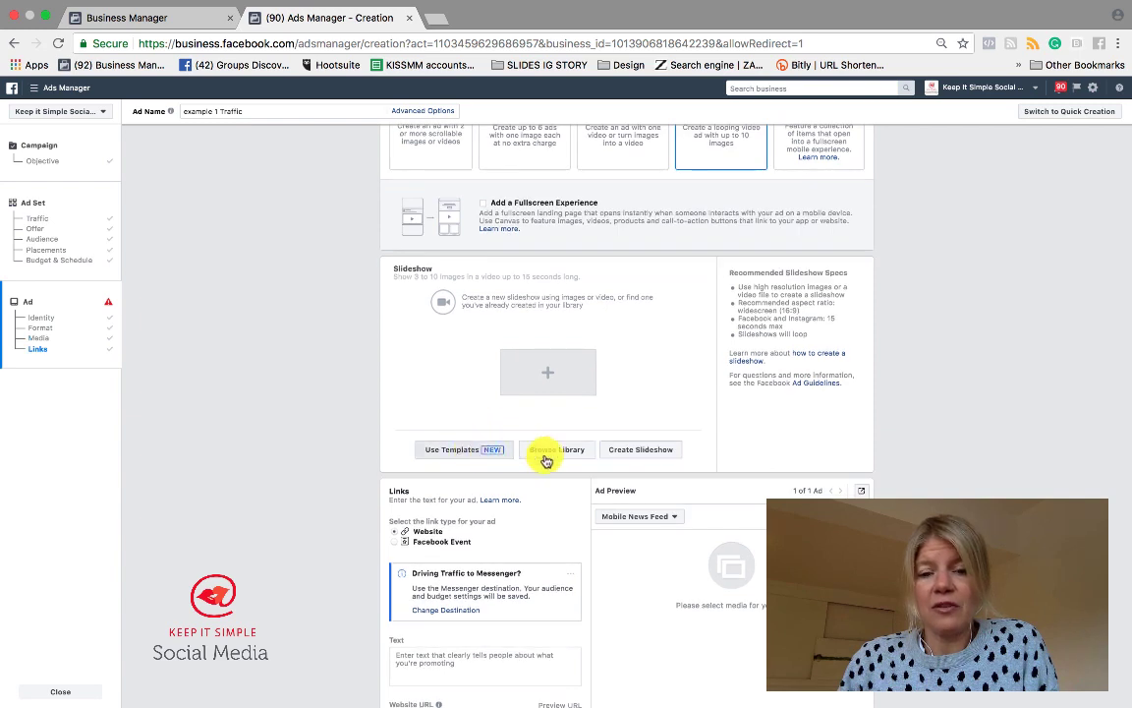
pyautogui.click(643, 451)
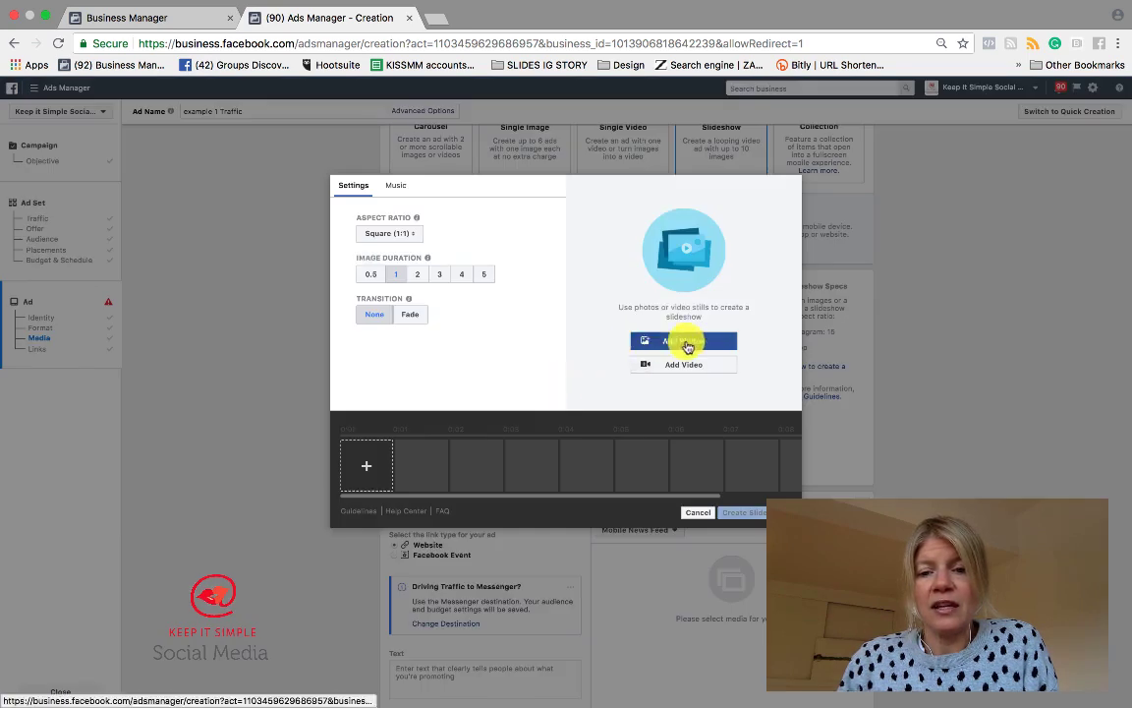
pyautogui.click(419, 275)
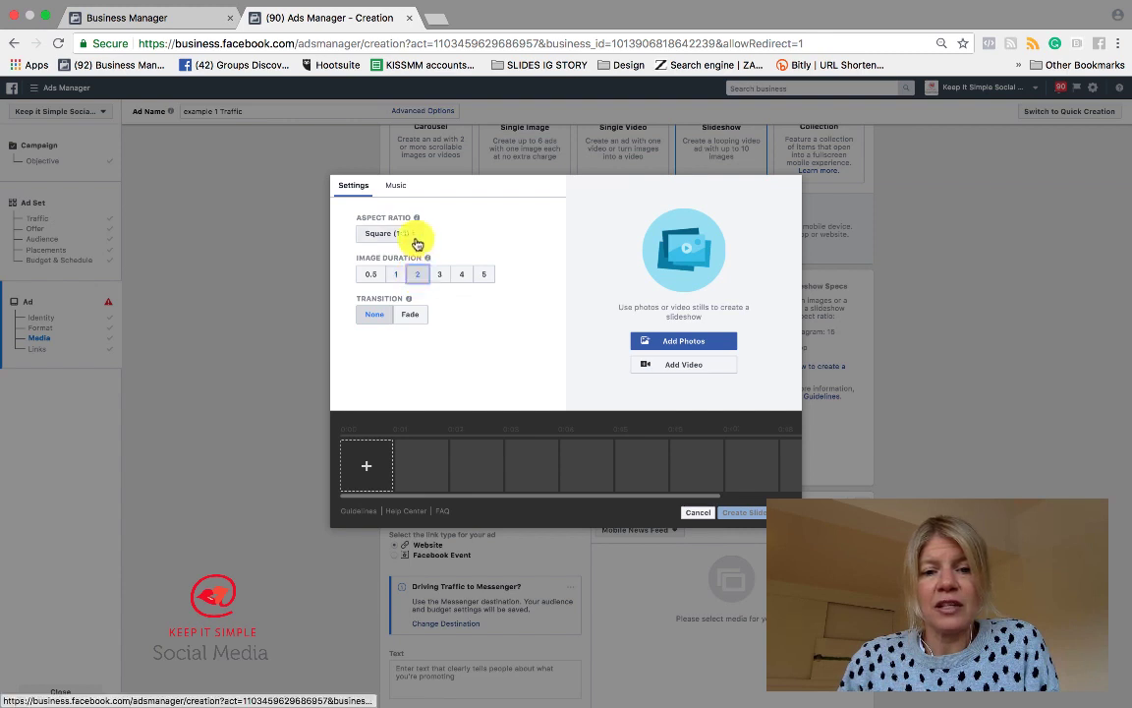
pyautogui.click(405, 315)
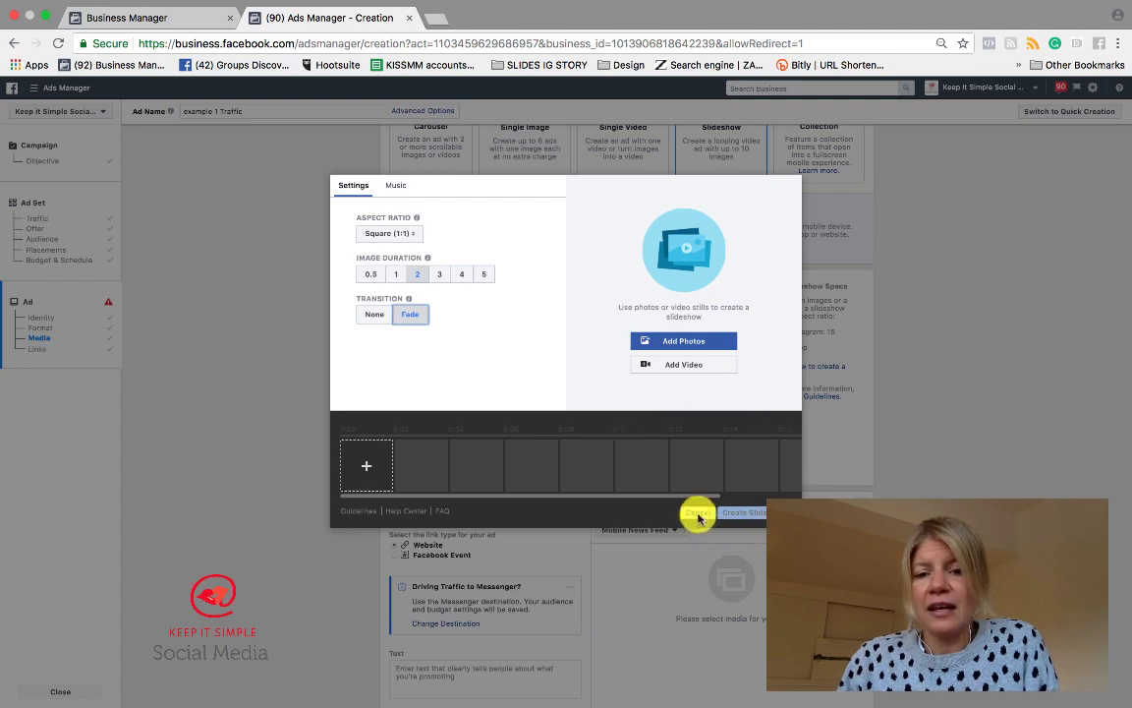
# - Search the free stock images for "los angeles" and select the palm-lined freeway photo and the first skyline photo for the slideshow
pyautogui.click(367, 471)
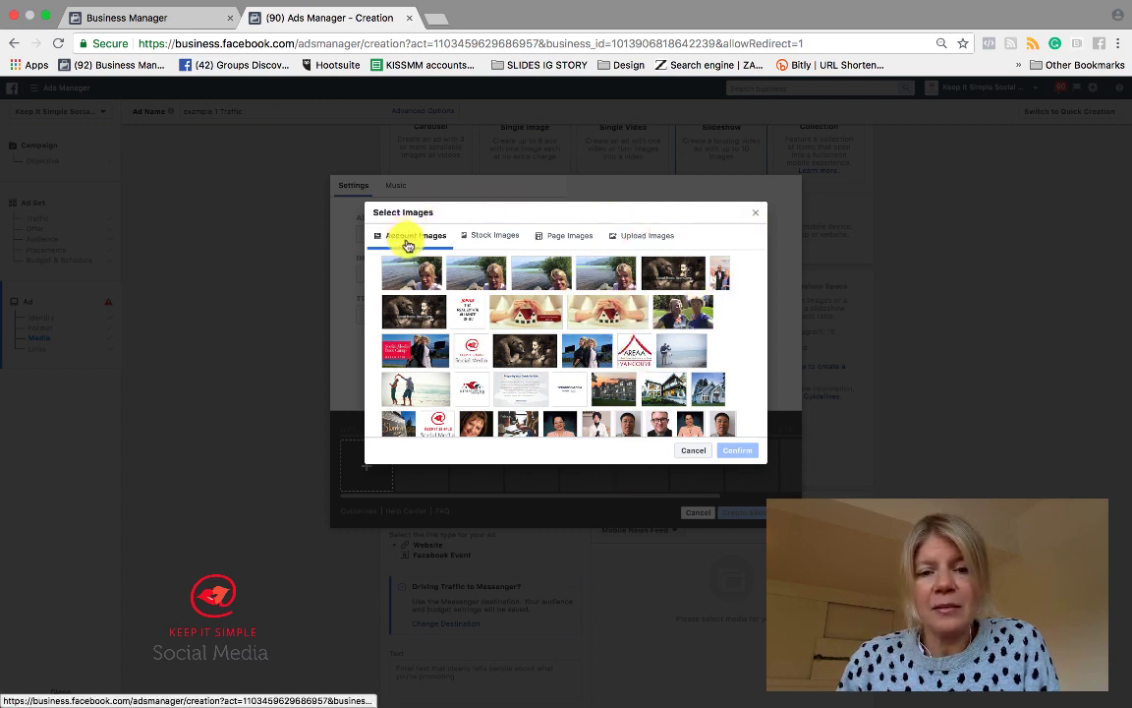
pyautogui.click(491, 239)
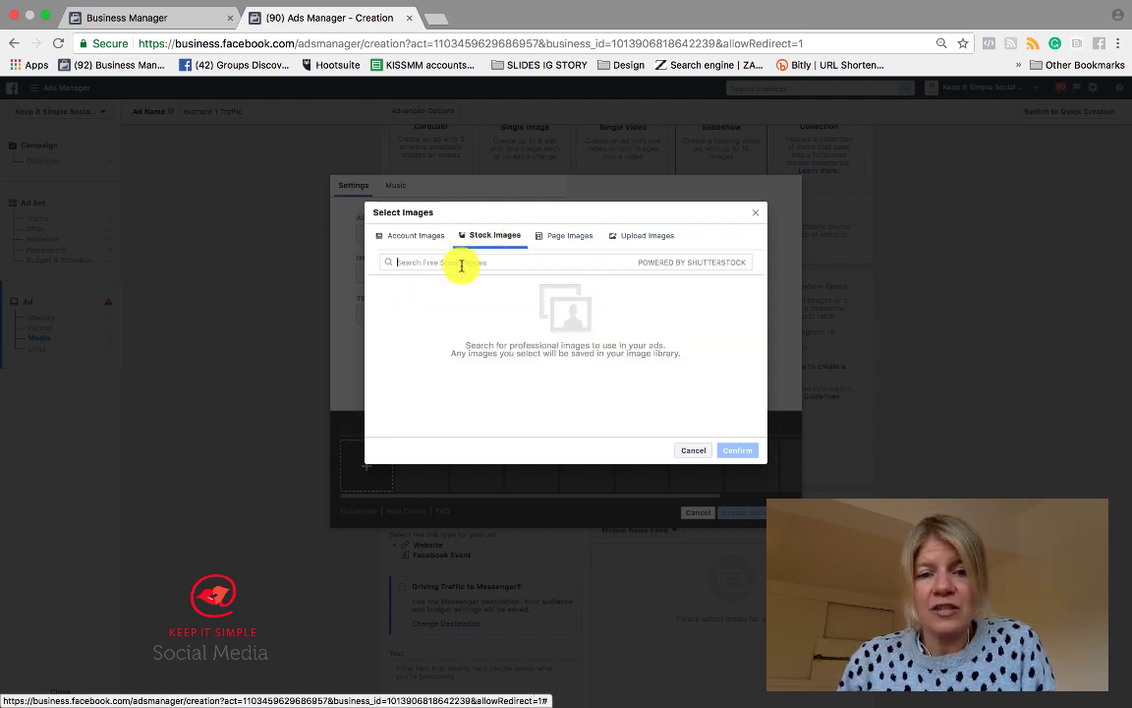
pyautogui.write('los angeles')
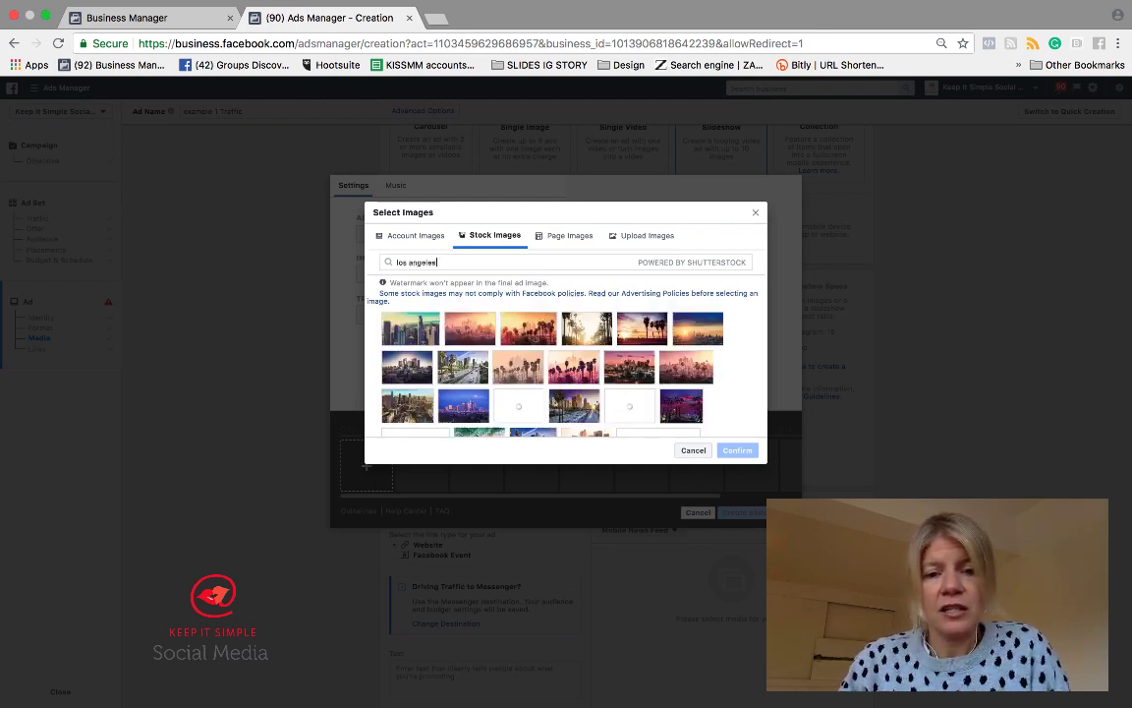
pyautogui.moveTo(465, 368)
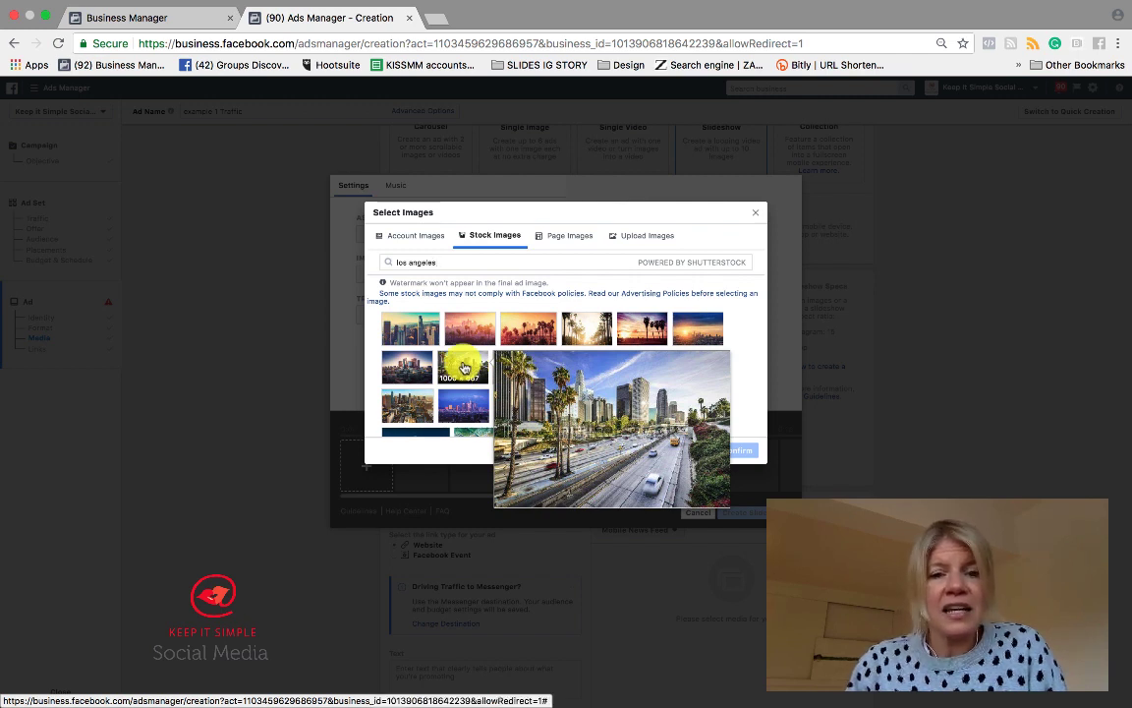
pyautogui.click(465, 368)
pyautogui.moveTo(481, 334)
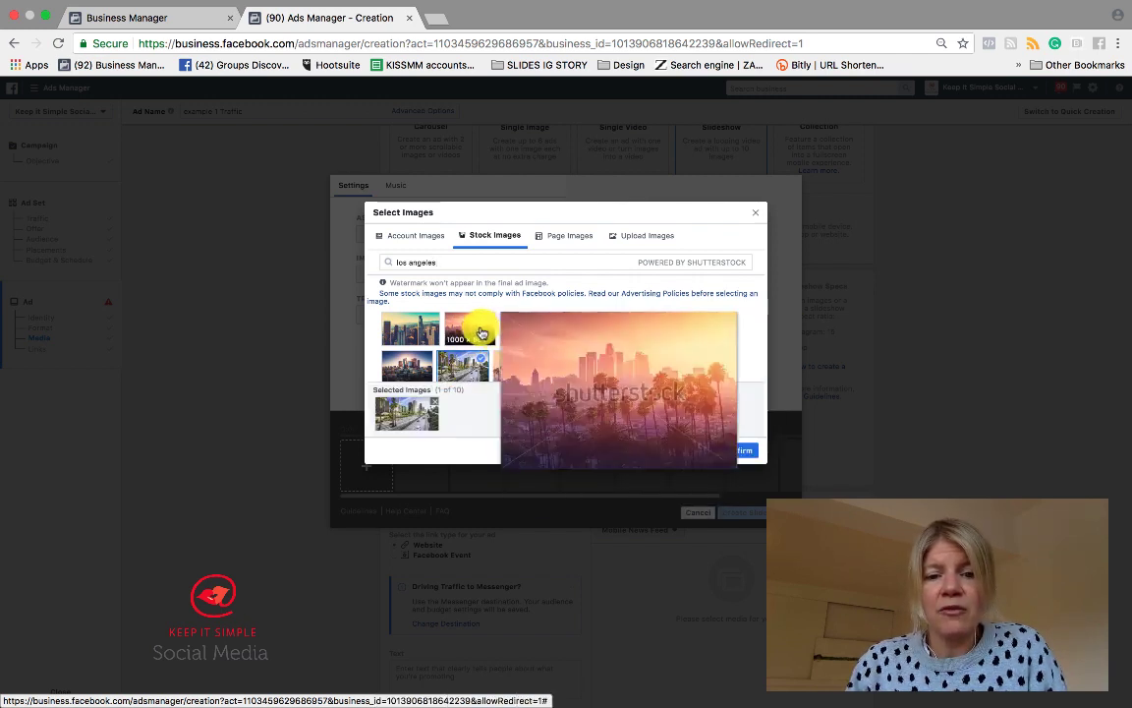
pyautogui.click(422, 325)
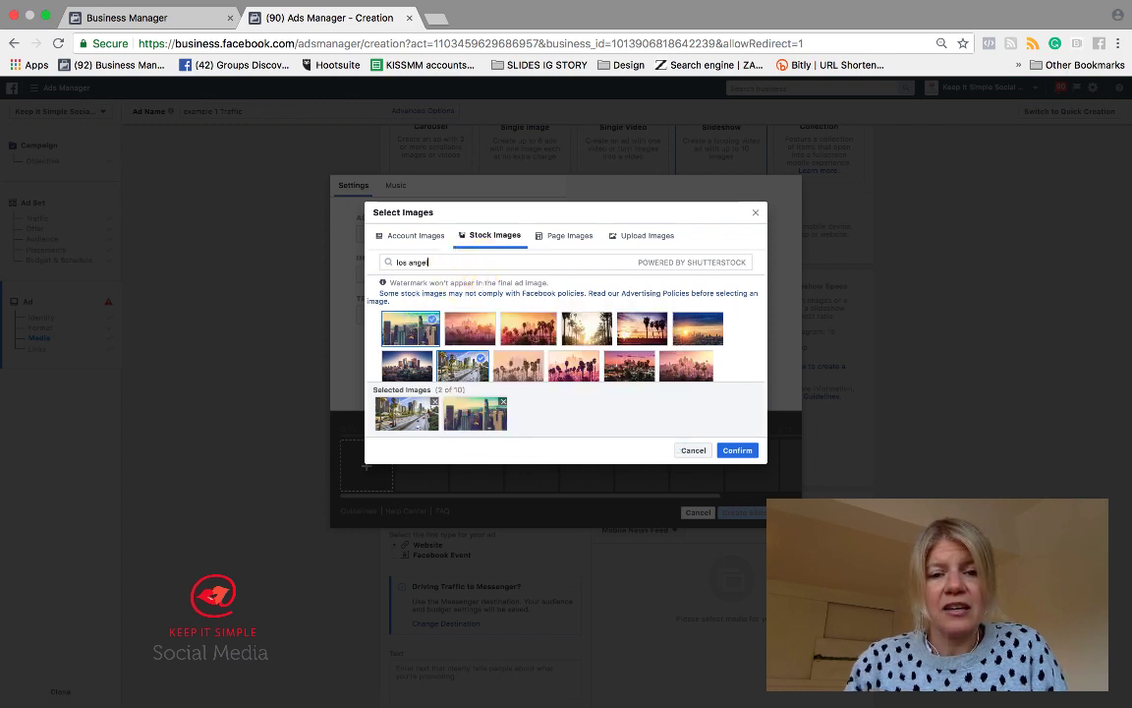
# - Search the stock images for "social media" and select the colourful social media desk image plus three photos of hands using phones
pyautogui.press('BackSpace')
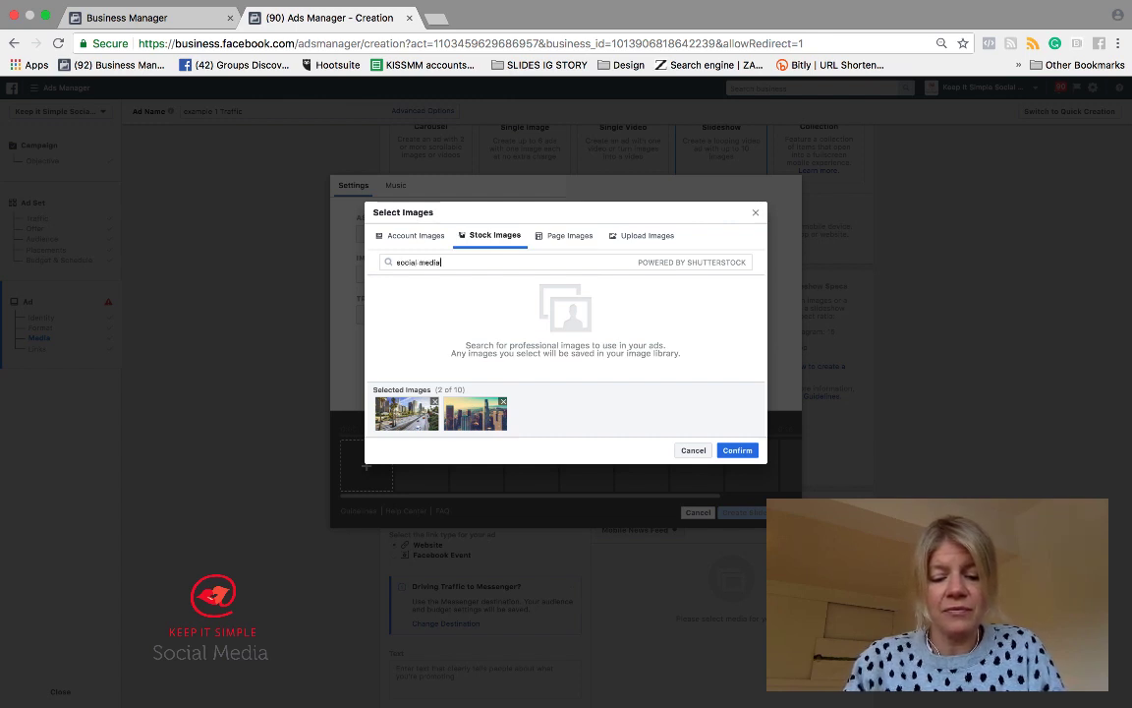
pyautogui.write('ss')
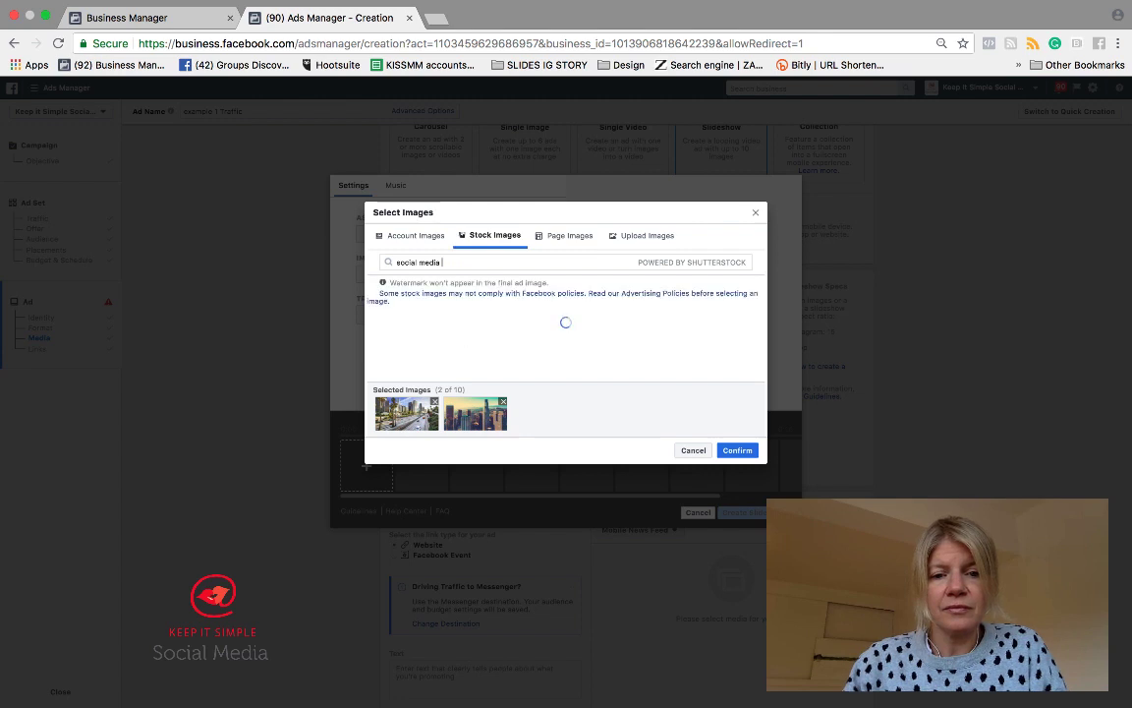
pyautogui.moveTo(577, 329)
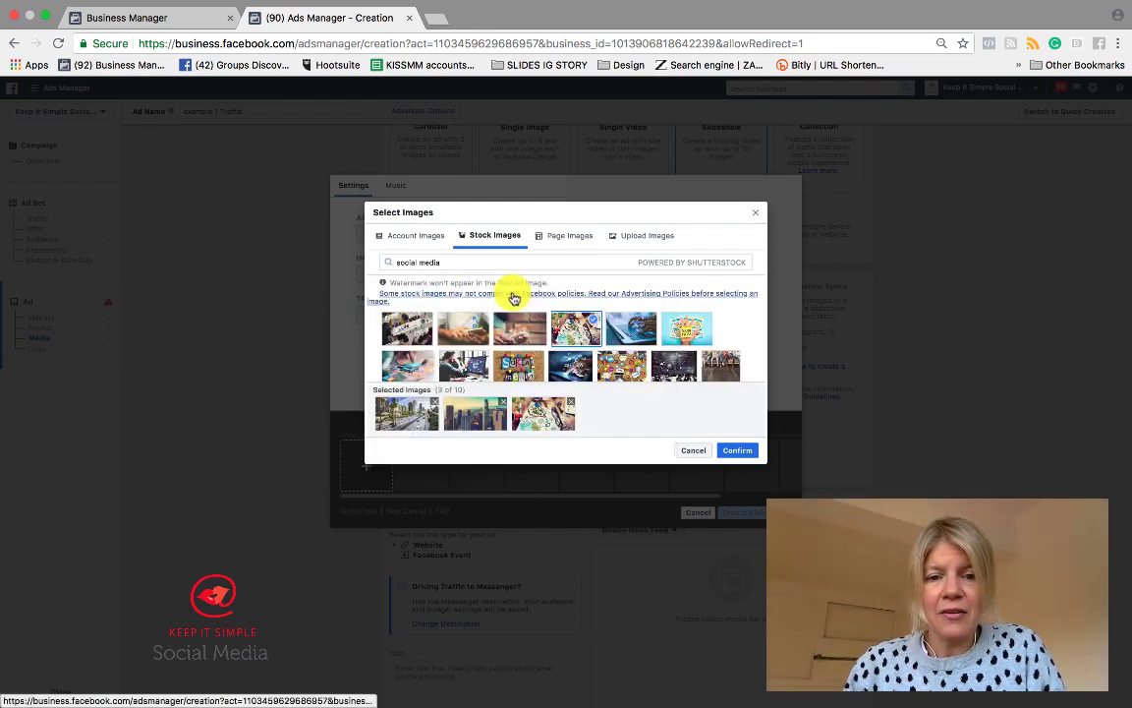
pyautogui.moveTo(472, 324)
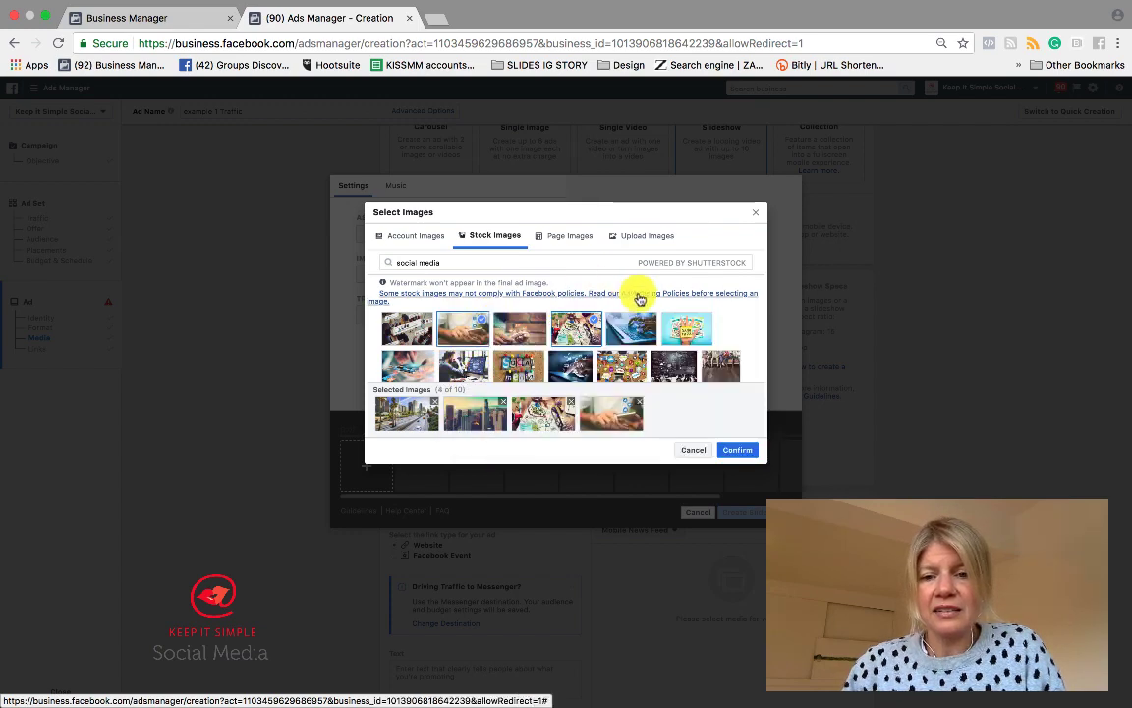
pyautogui.moveTo(651, 341)
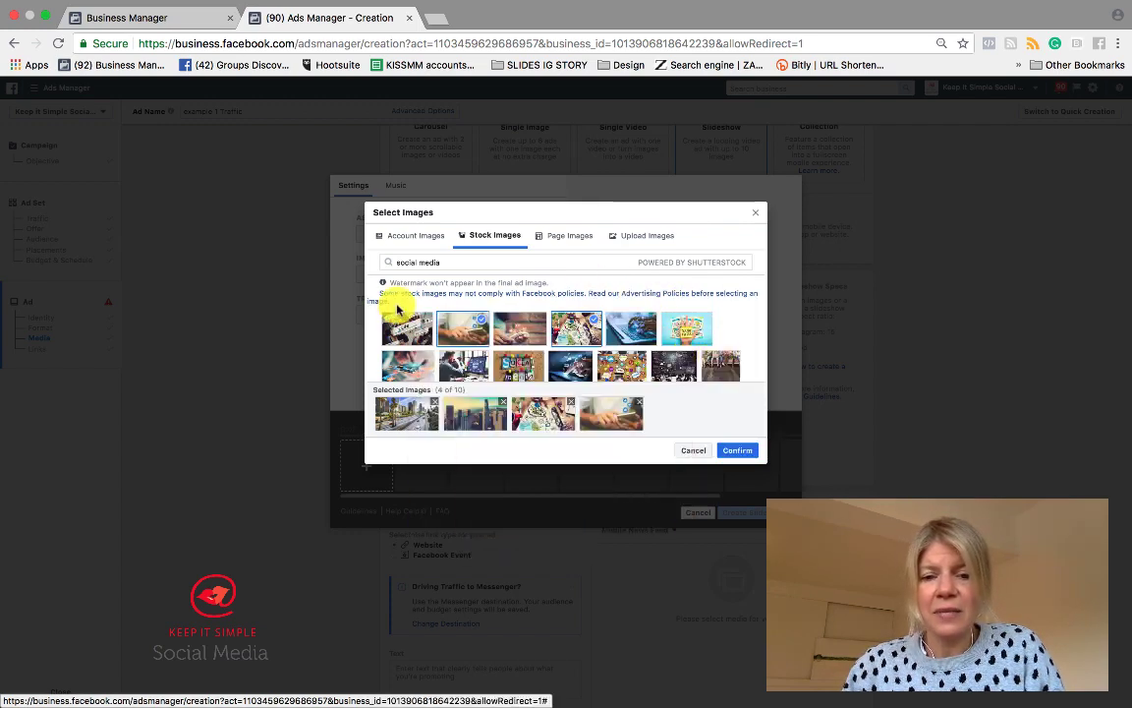
pyautogui.moveTo(410, 386)
pyautogui.click(421, 360)
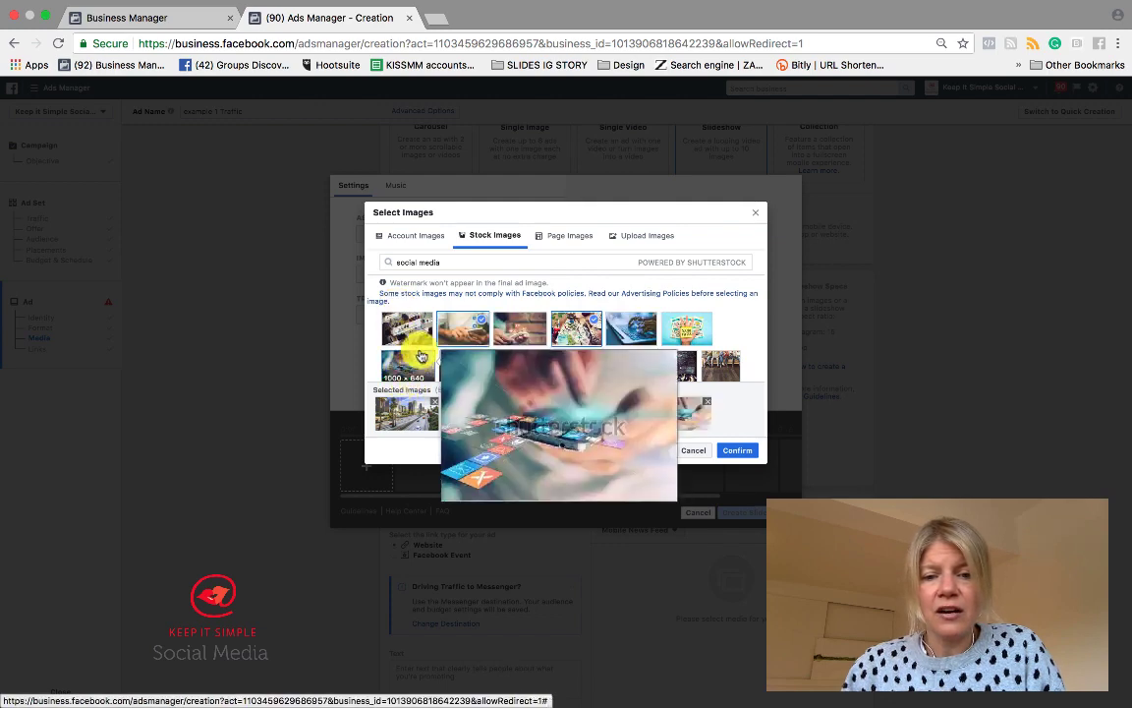
pyautogui.moveTo(525, 330)
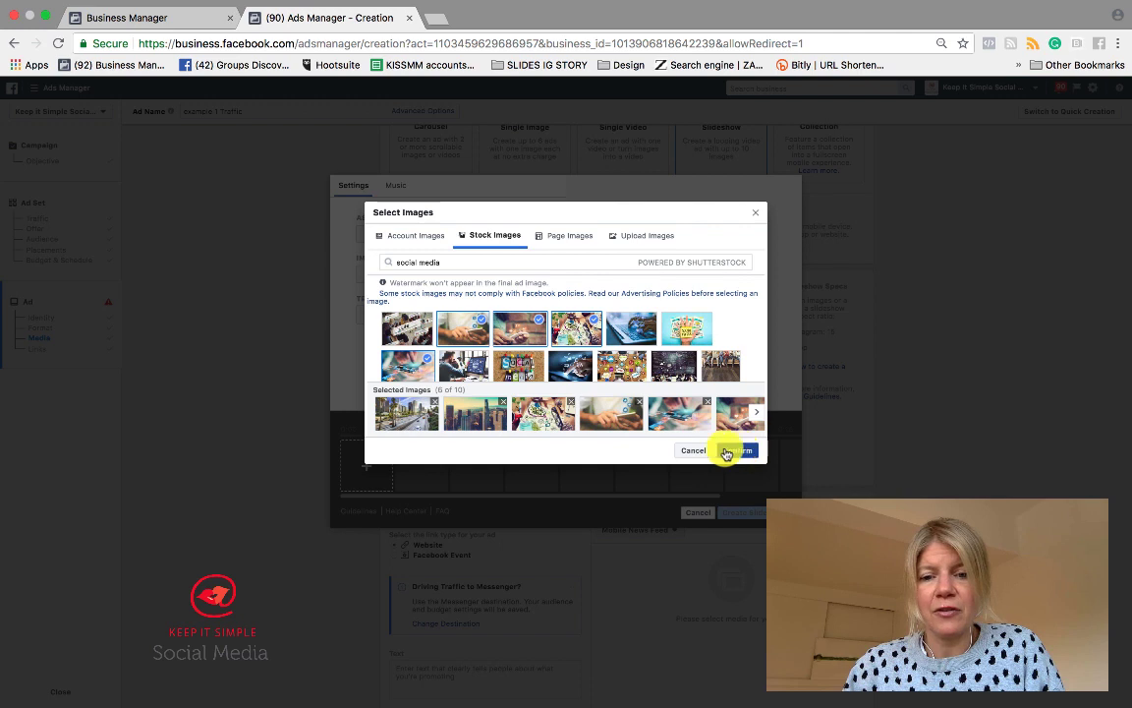
pyautogui.moveTo(680, 427)
pyautogui.moveTo(634, 416)
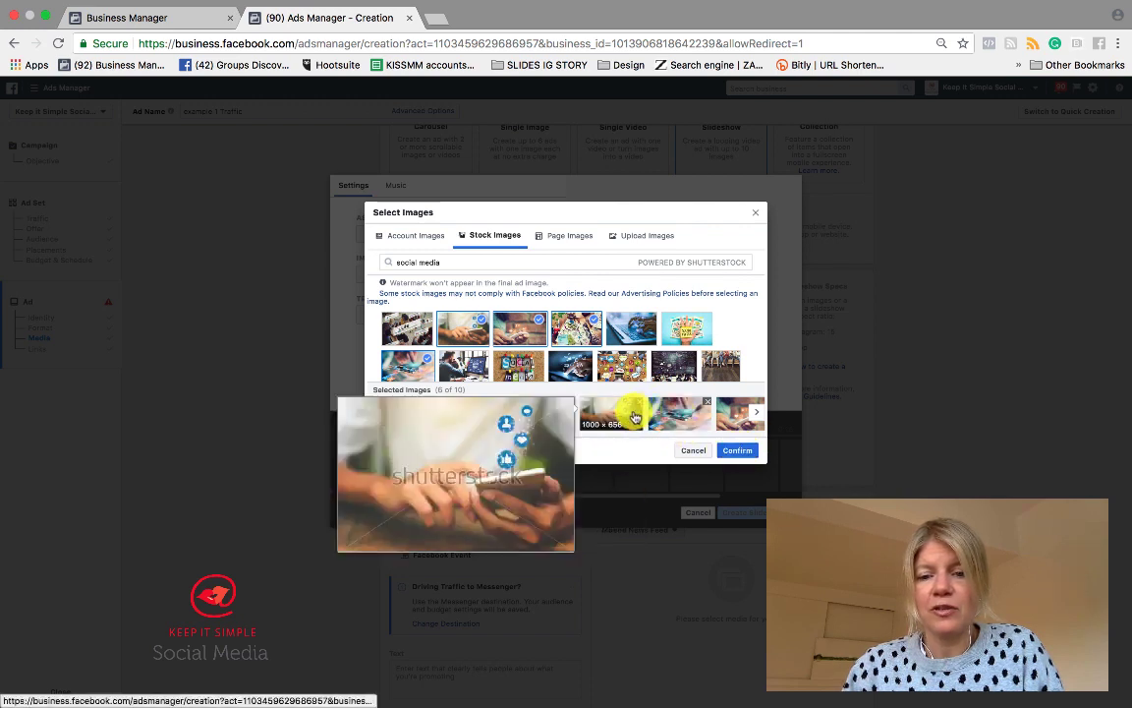
# - Add the six selected stock images to the slideshow and create it
pyautogui.click(737, 452)
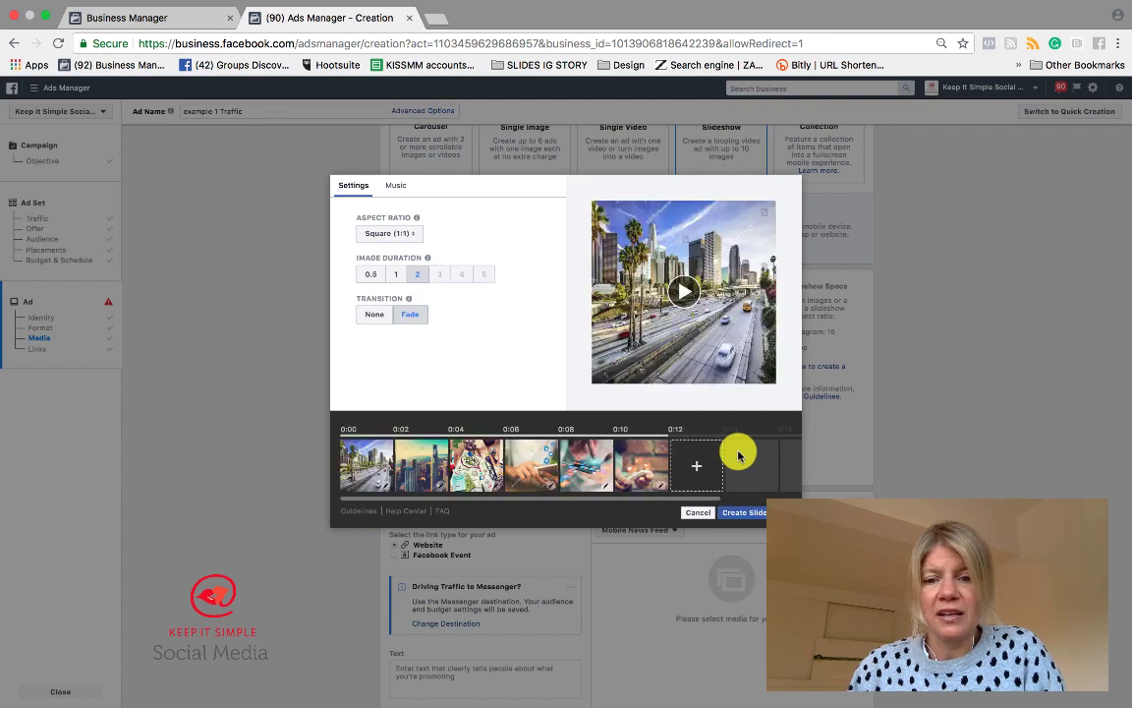
pyautogui.click(747, 512)
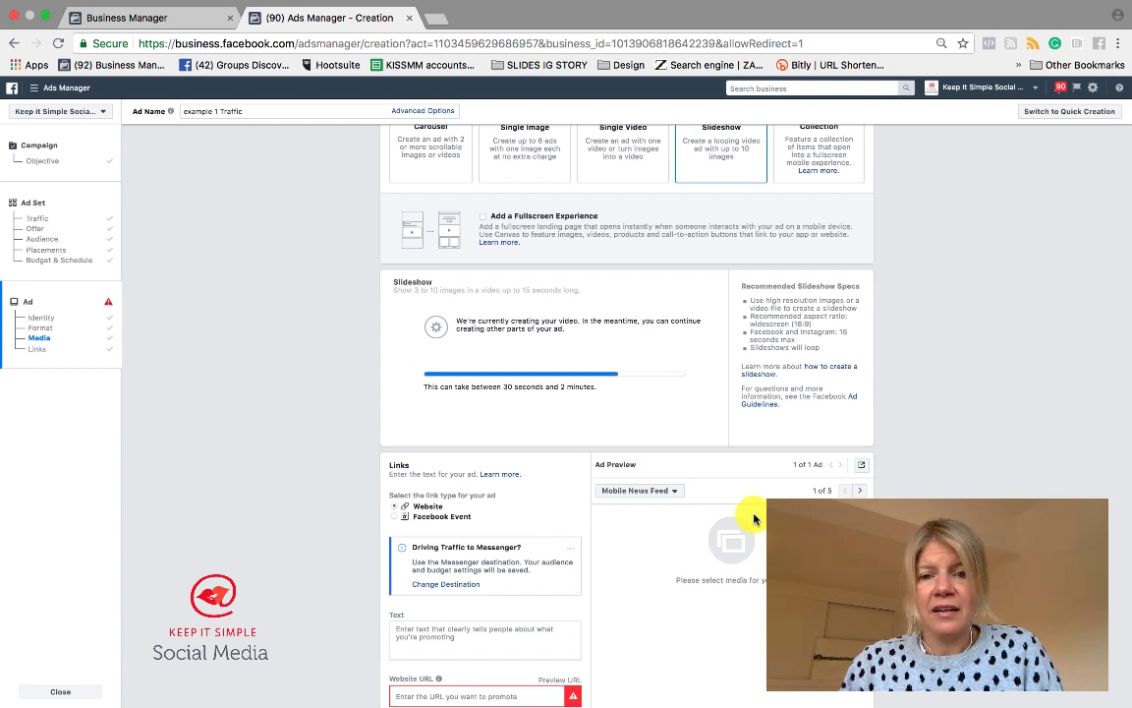
pyautogui.scroll(2, 755, 519)
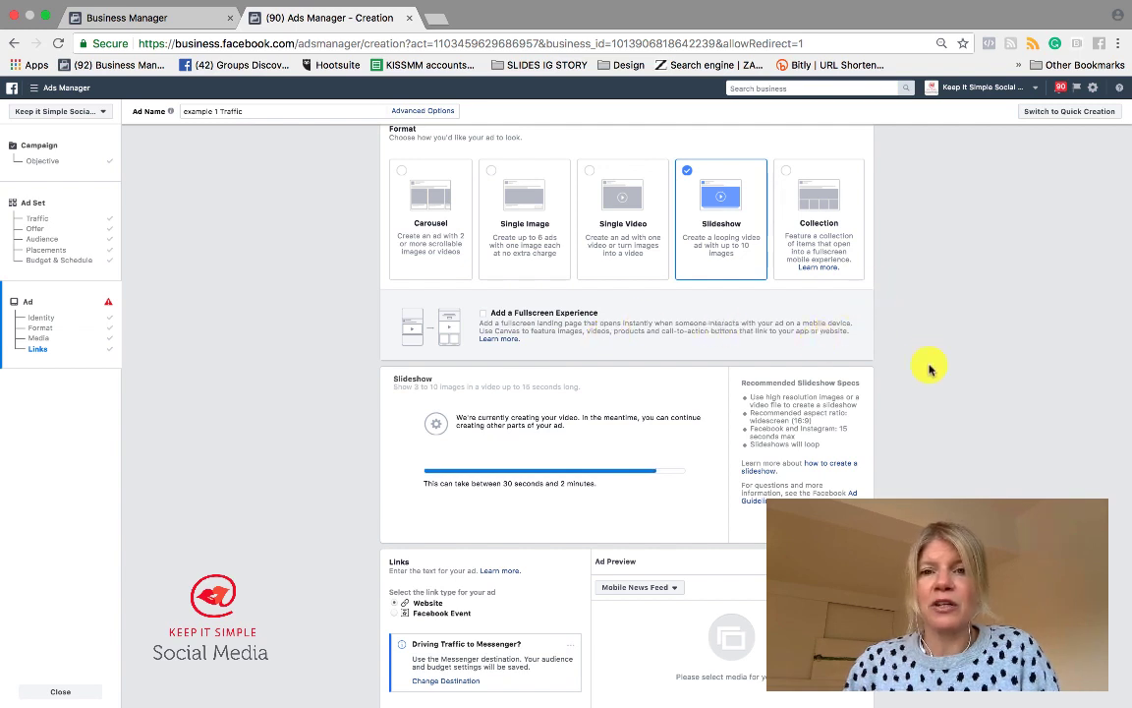
pyautogui.scroll(-1, 930, 369)
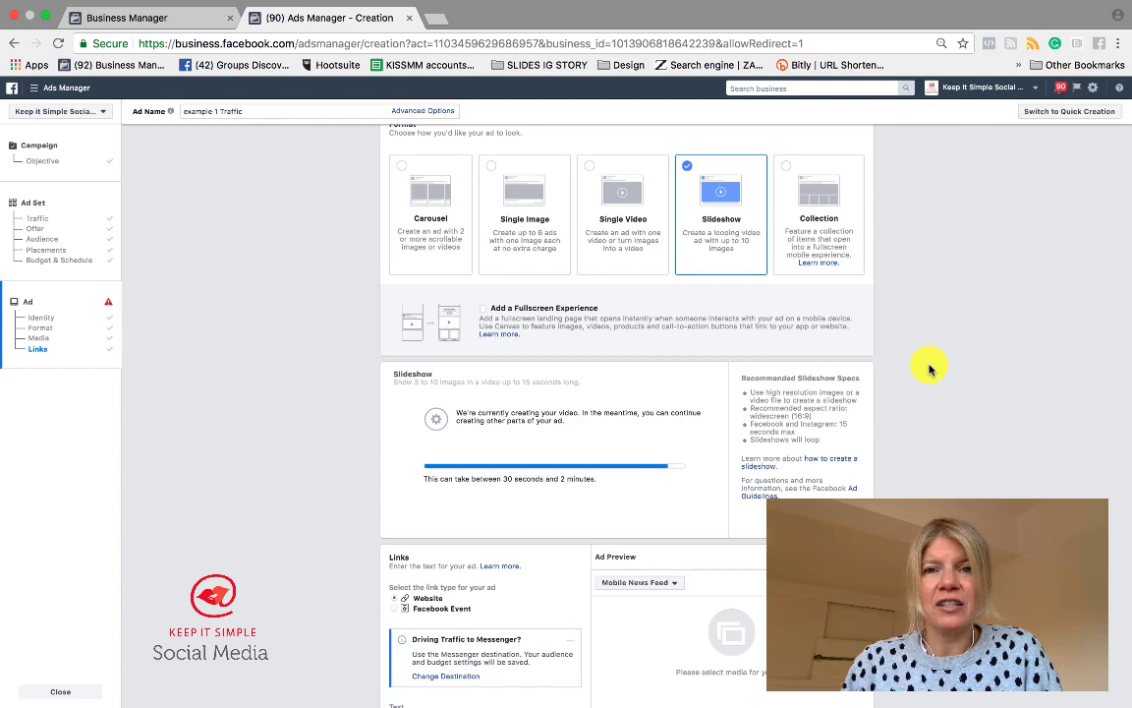
pyautogui.scroll(-1, 930, 368)
pyautogui.scroll(2, 929, 368)
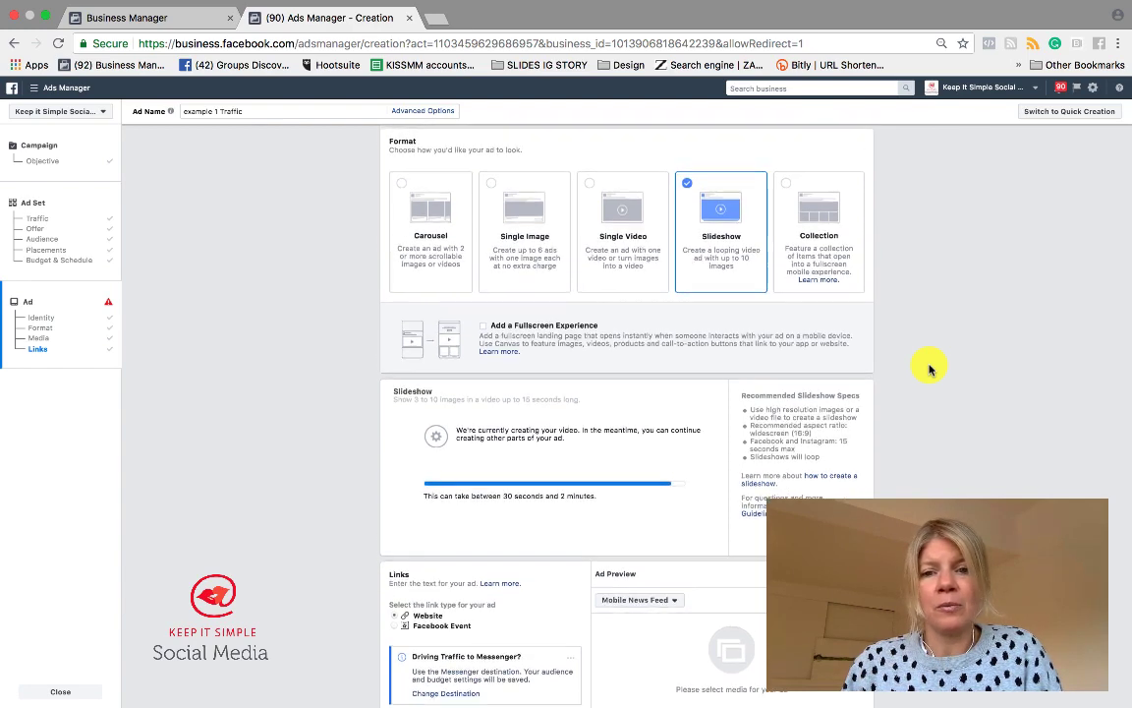
pyautogui.scroll(5, 550, 235)
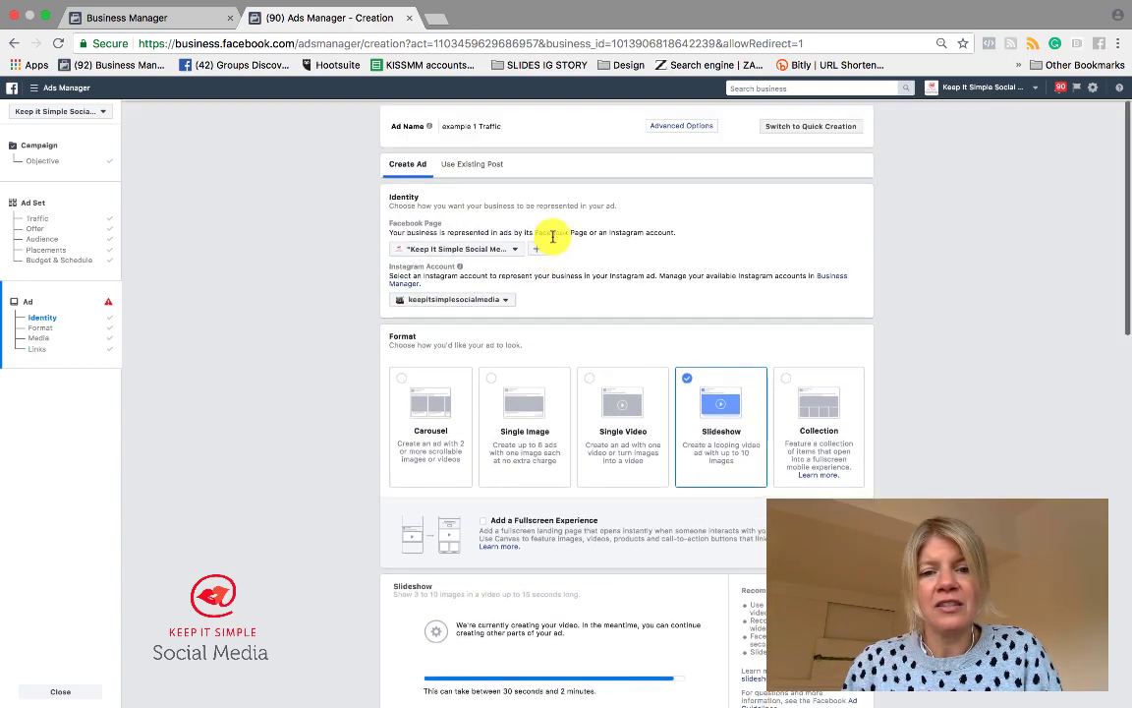
pyautogui.scroll(-3, 584, 449)
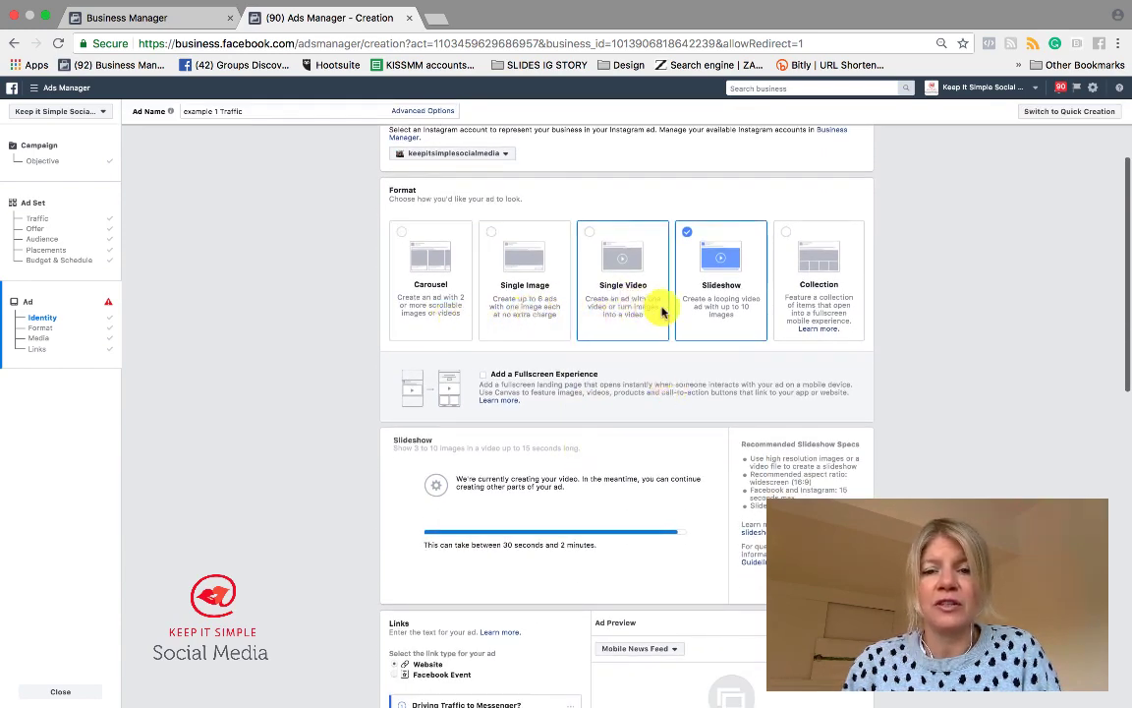
pyautogui.scroll(-2, 690, 428)
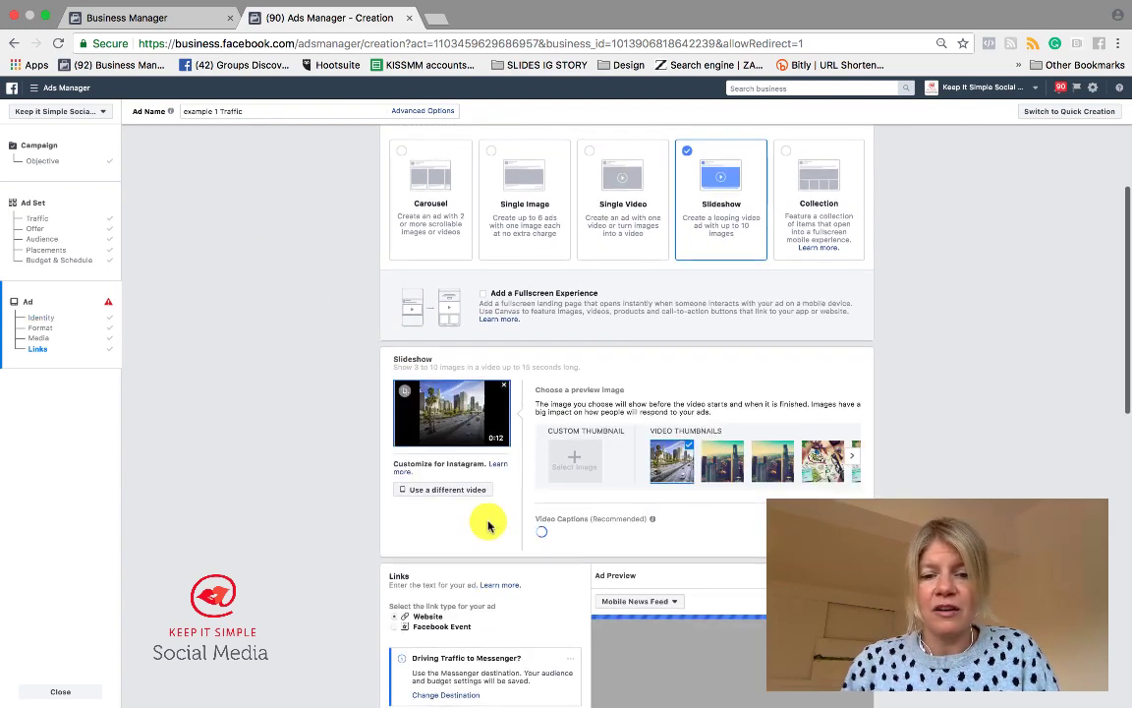
# - Play the finished slideshow in the Mobile News Feed ad preview
pyautogui.scroll(-6, 531, 629)
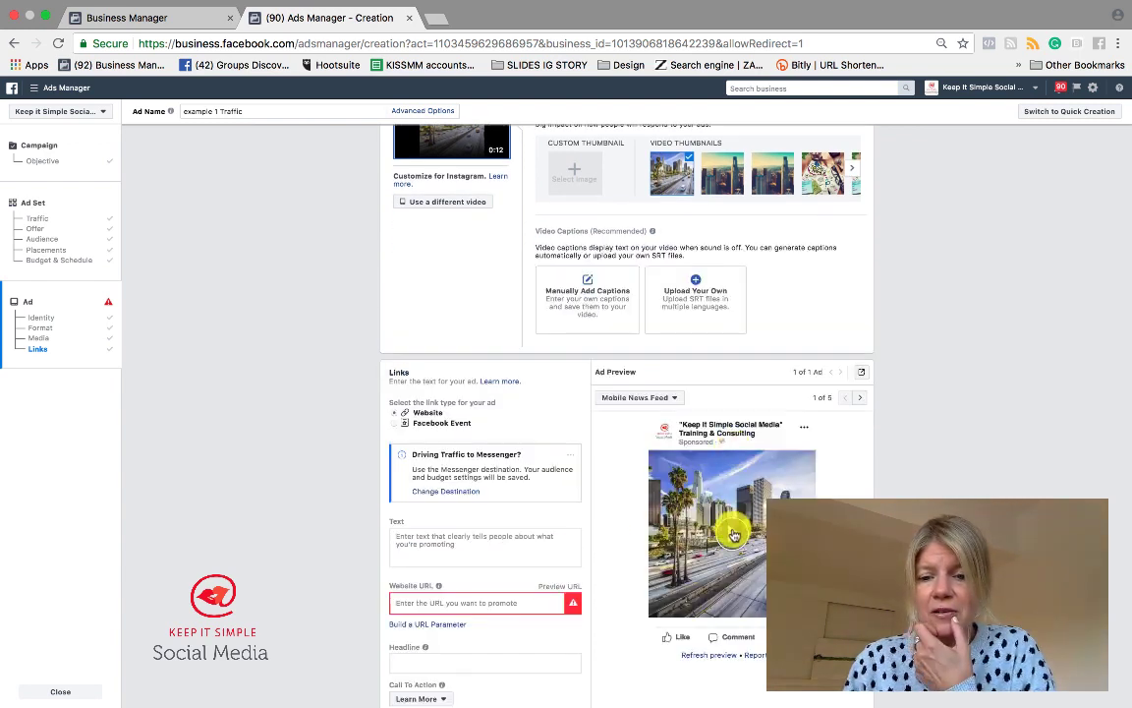
pyautogui.click(733, 533)
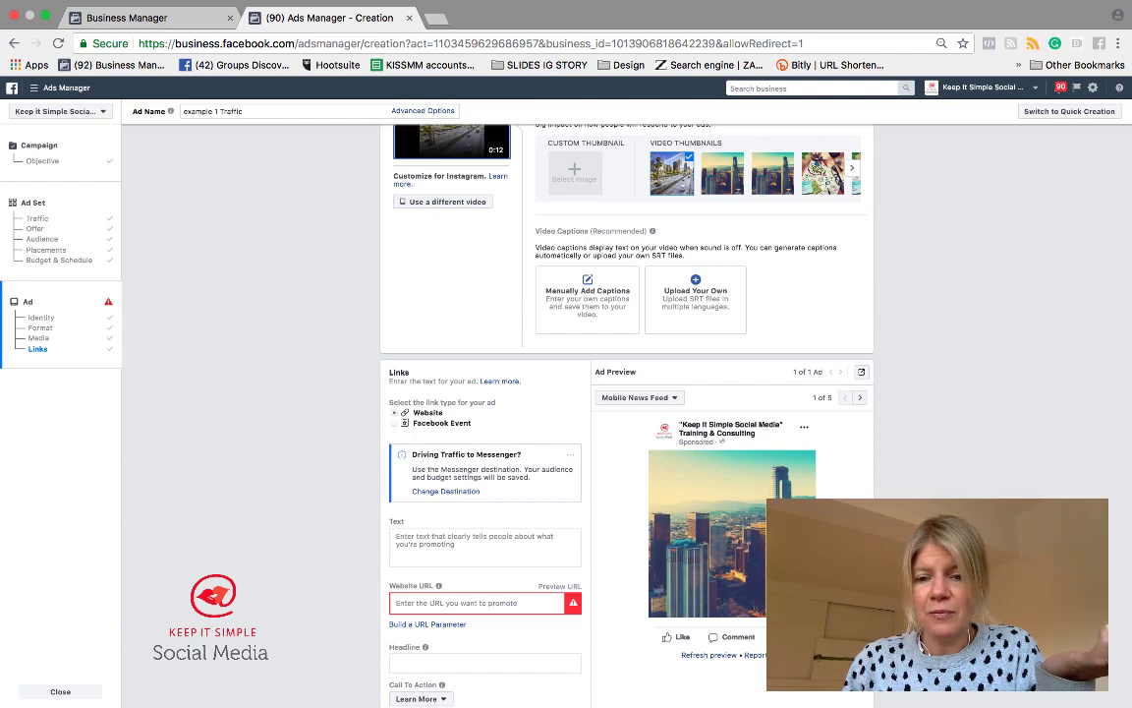
pyautogui.scroll(3, 629, 394)
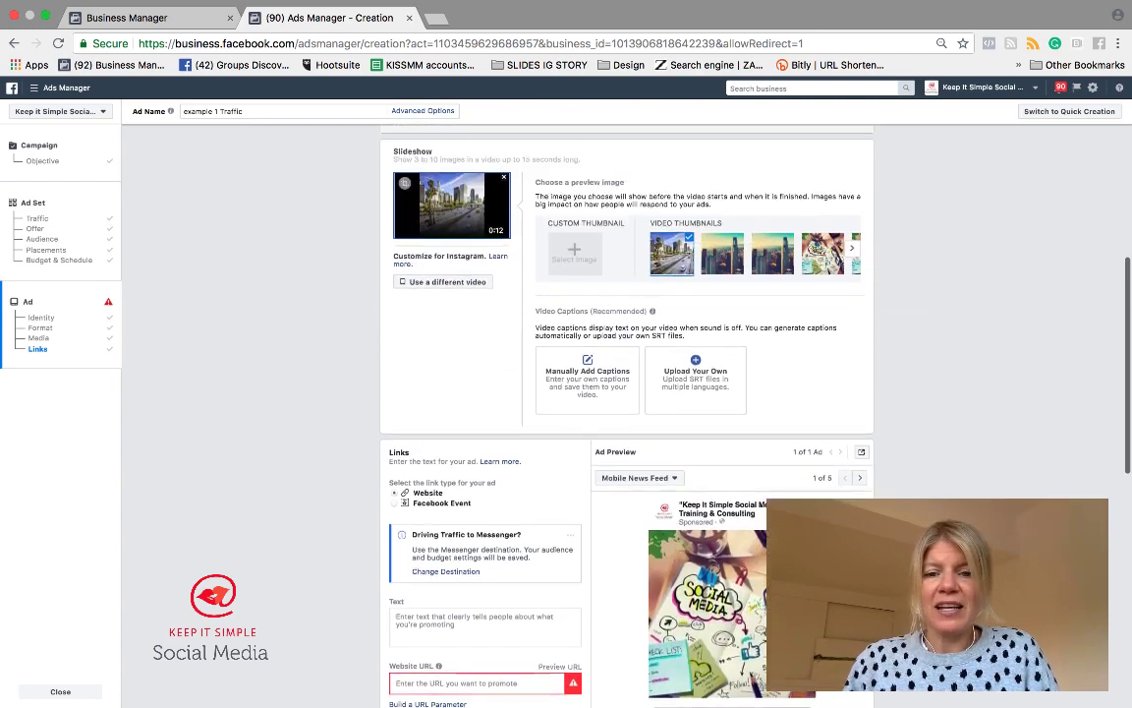
# - Draft the manual video caption "welcom to our new class" for the slideshow's first second, and cancel without saving it
pyautogui.scroll(-2, 619, 306)
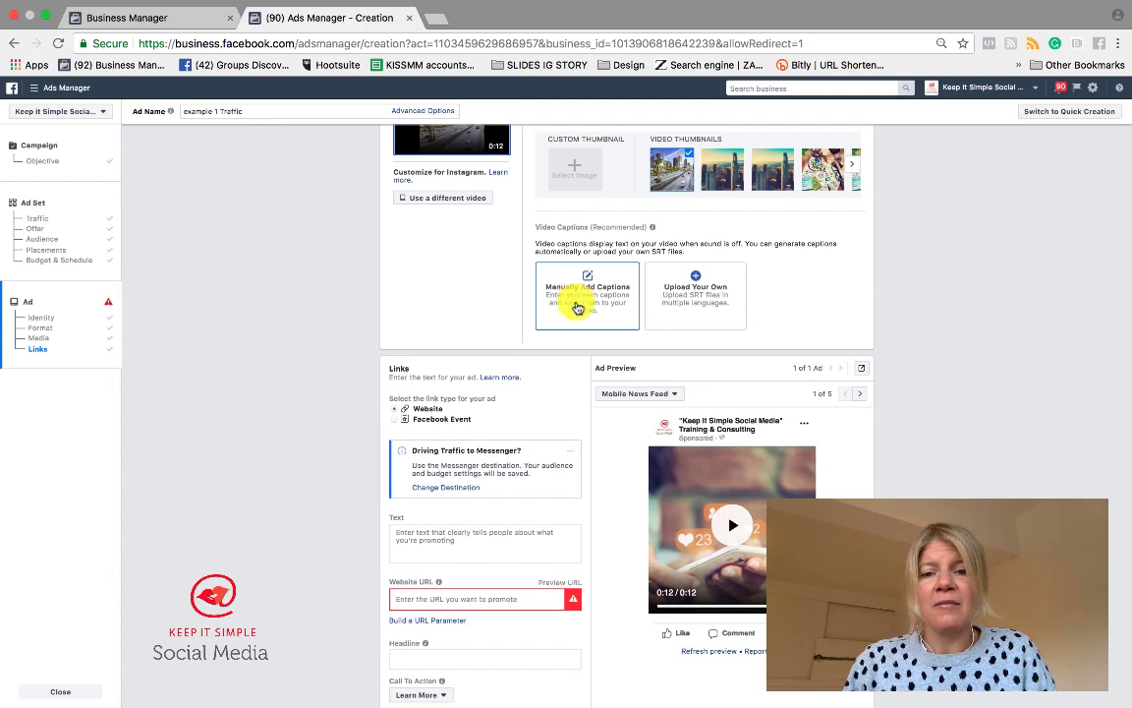
pyautogui.scroll(1, 578, 309)
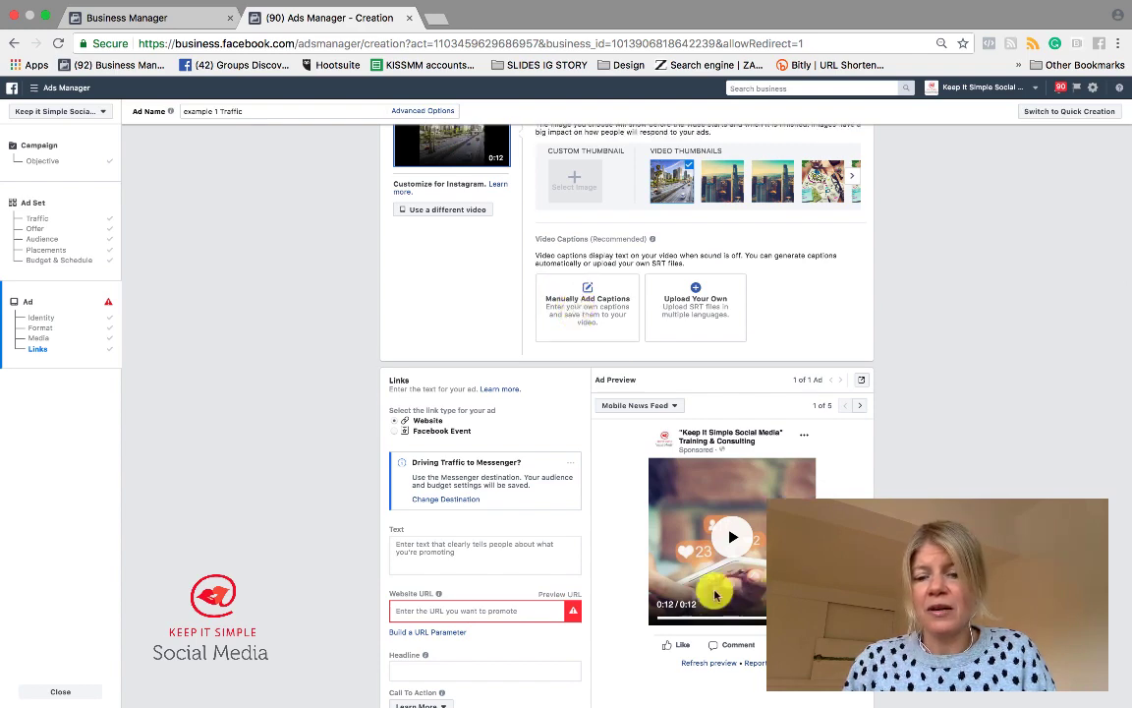
pyautogui.click(593, 297)
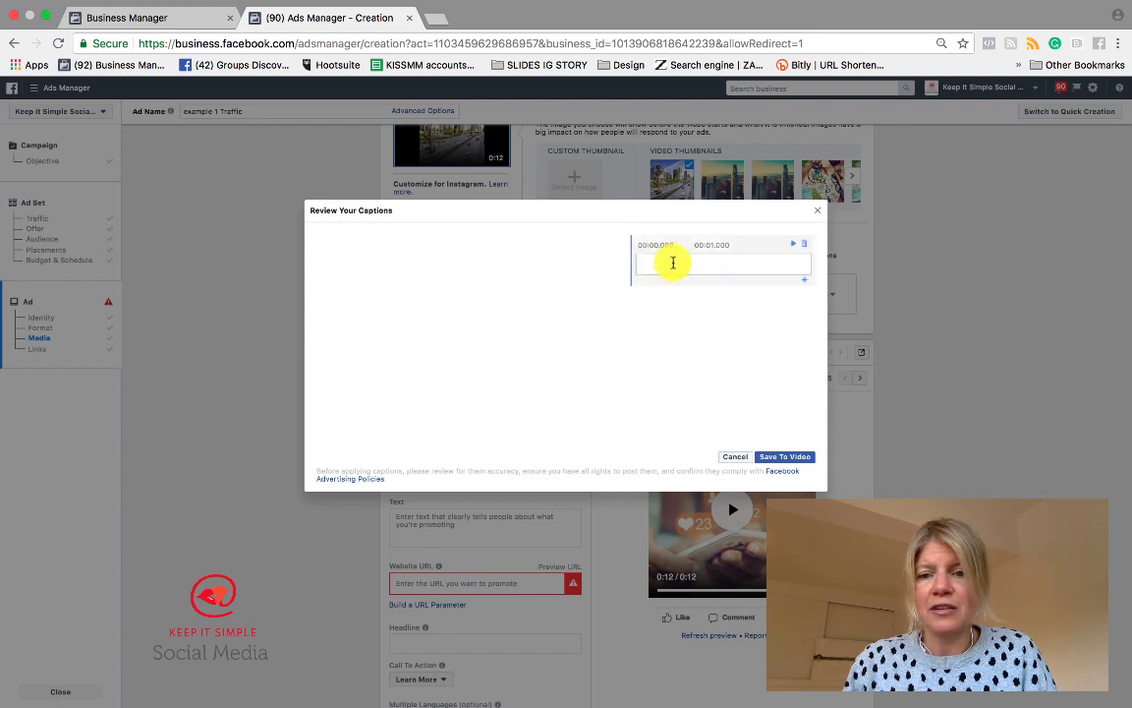
pyautogui.click(672, 262)
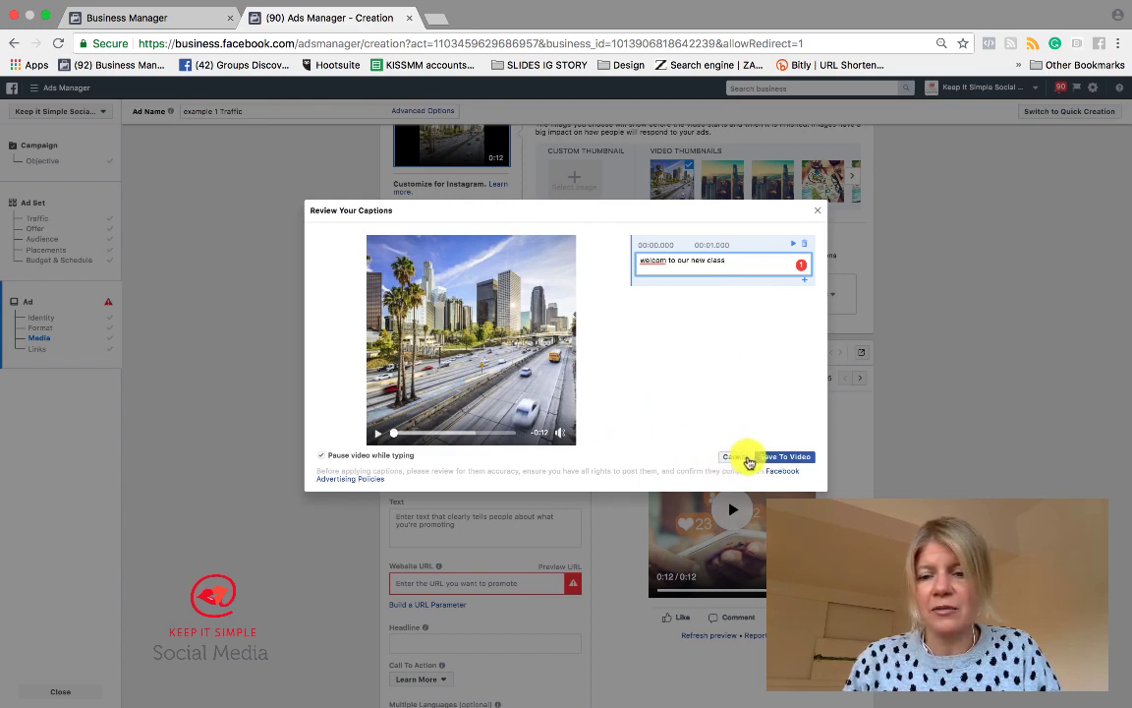
pyautogui.click(736, 458)
# - Enter the ad text "Hello LA! See you for our next social media boot camp...." in the Links section
pyautogui.scroll(-1, 574, 495)
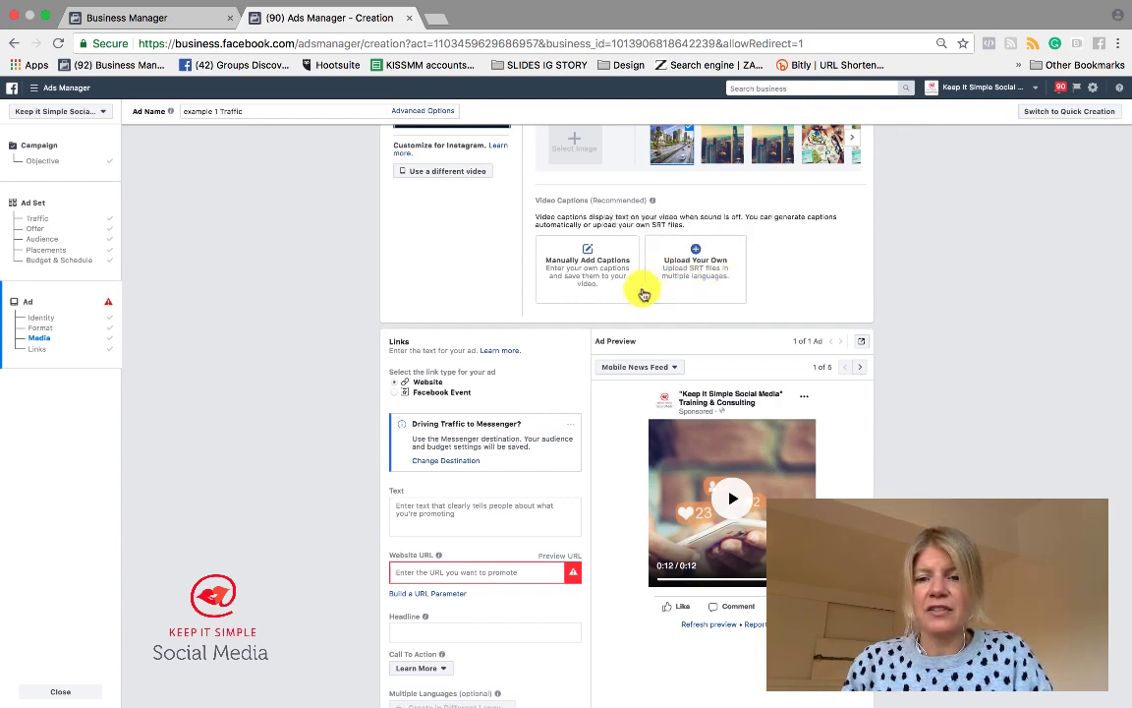
pyautogui.scroll(-2, 563, 408)
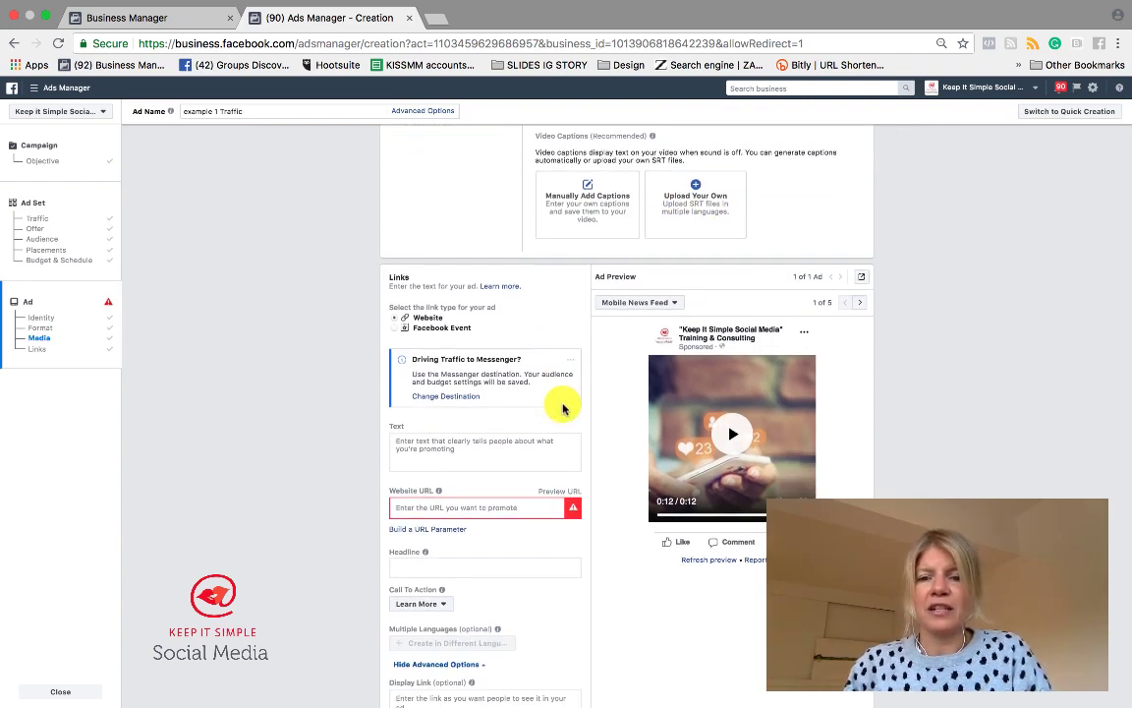
pyautogui.scroll(-2, 562, 295)
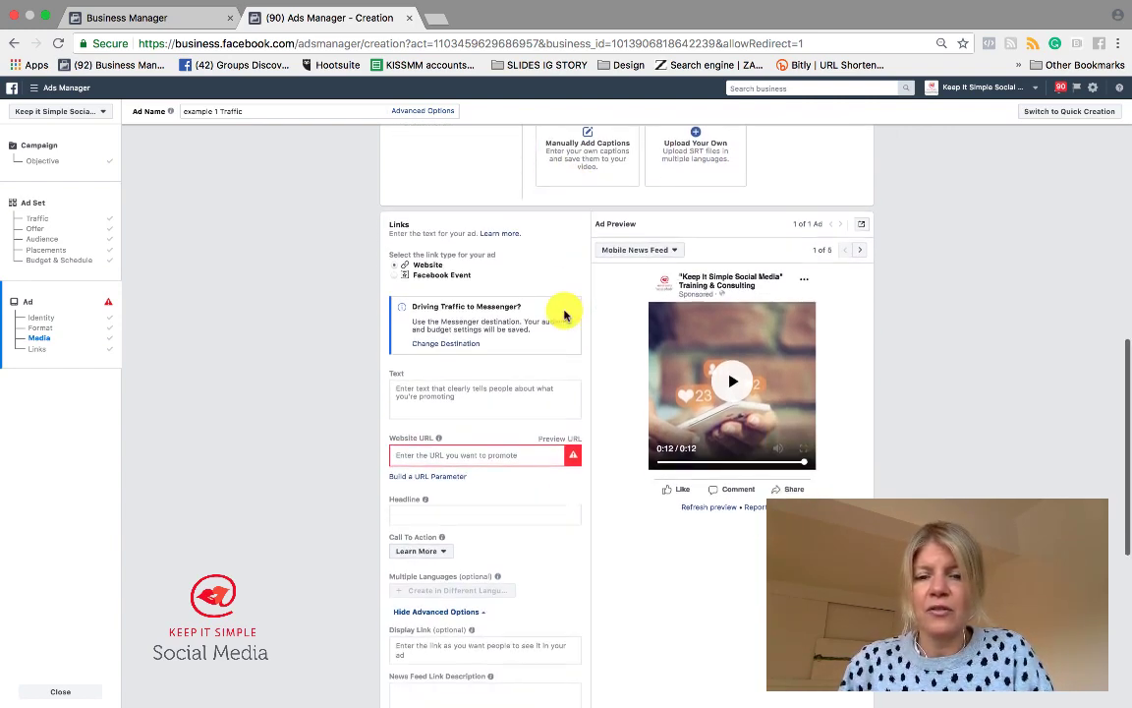
pyautogui.scroll(1, 564, 316)
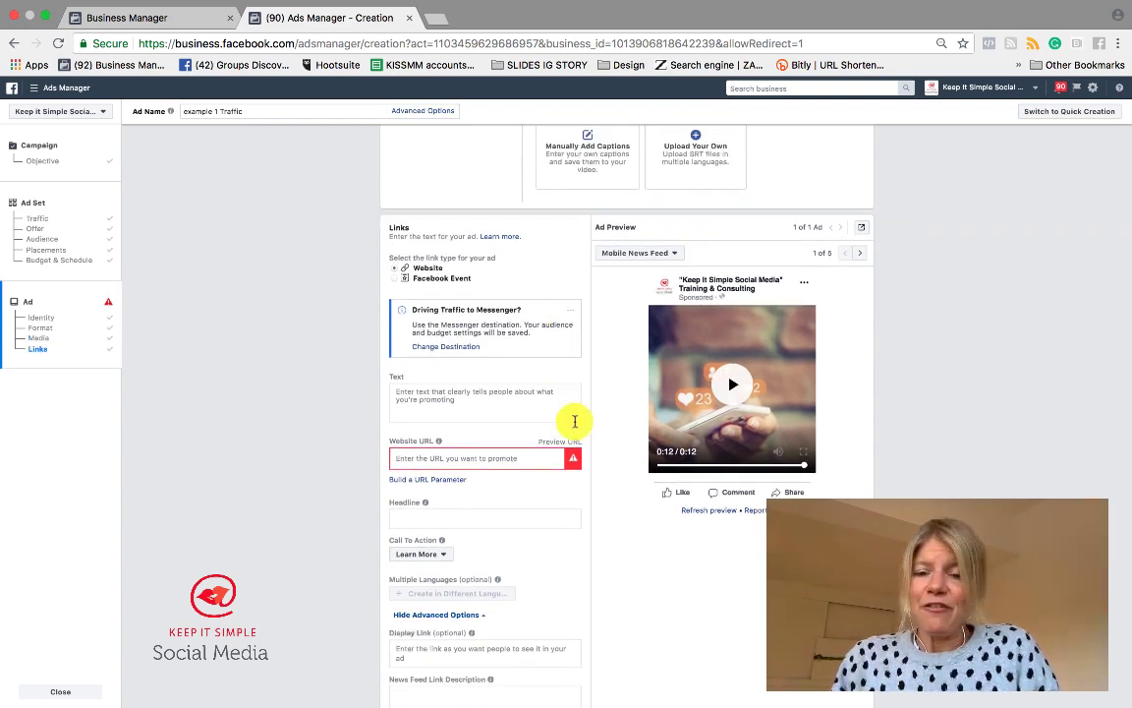
pyautogui.scroll(-1, 575, 423)
pyautogui.scroll(2, 575, 424)
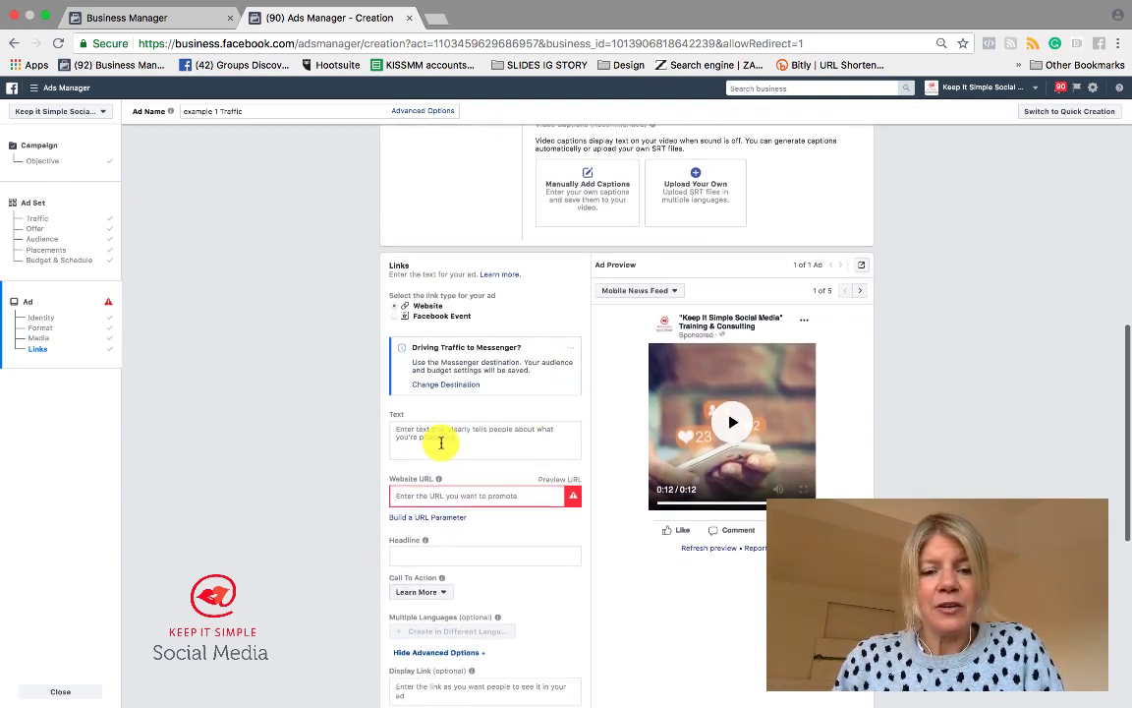
pyautogui.click(441, 442)
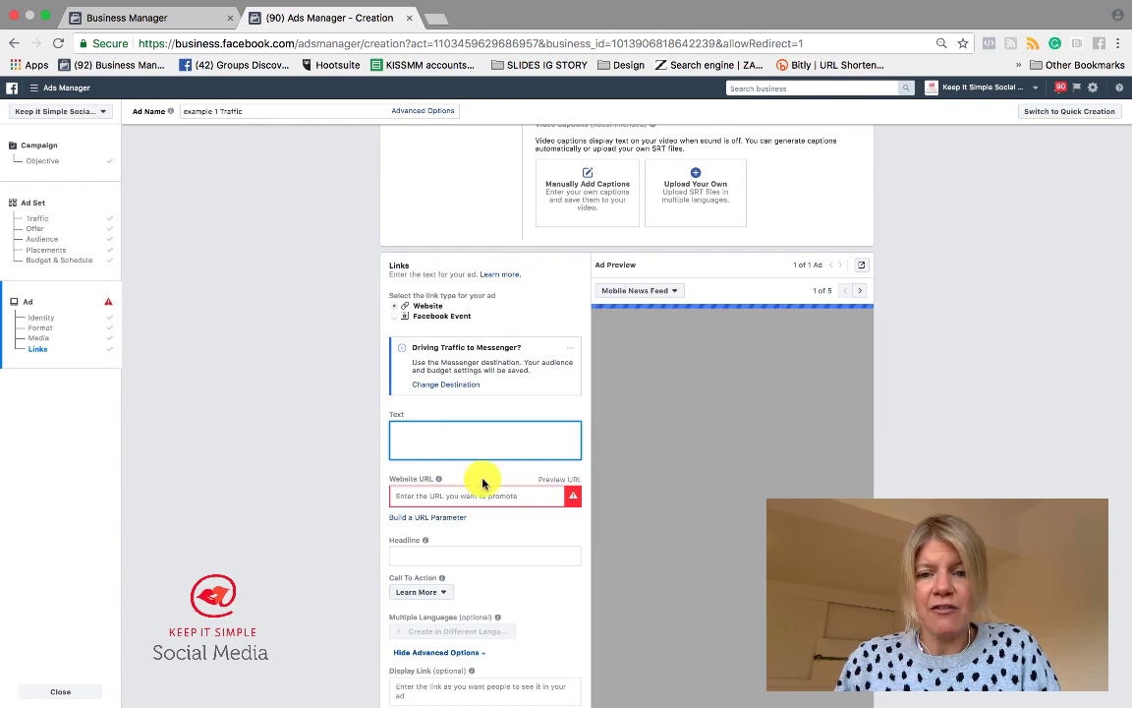
pyautogui.moveTo(609, 702)
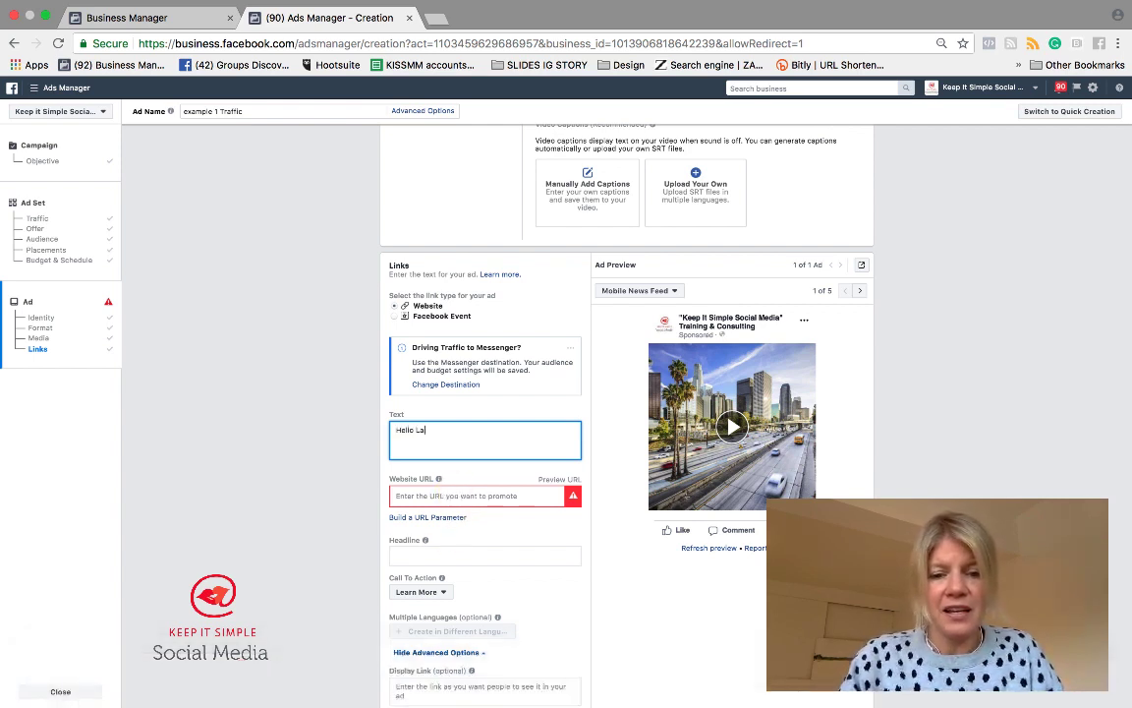
pyautogui.write('A! See you for o')
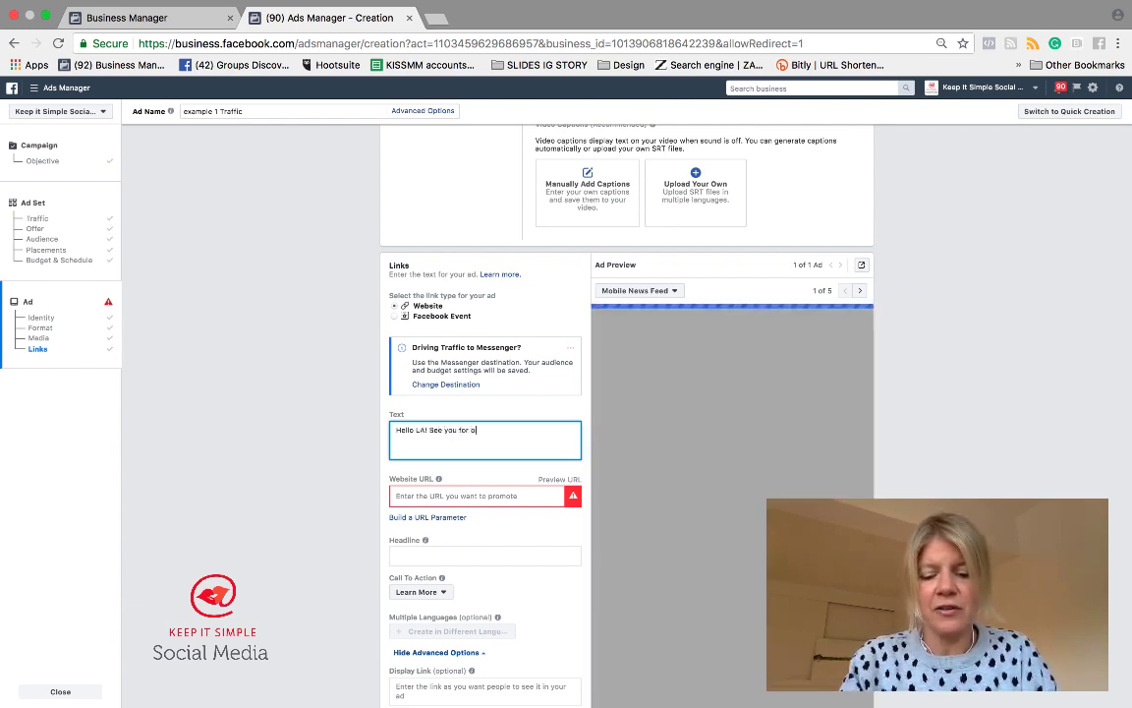
pyautogui.write('ur next')
pyautogui.write('social')
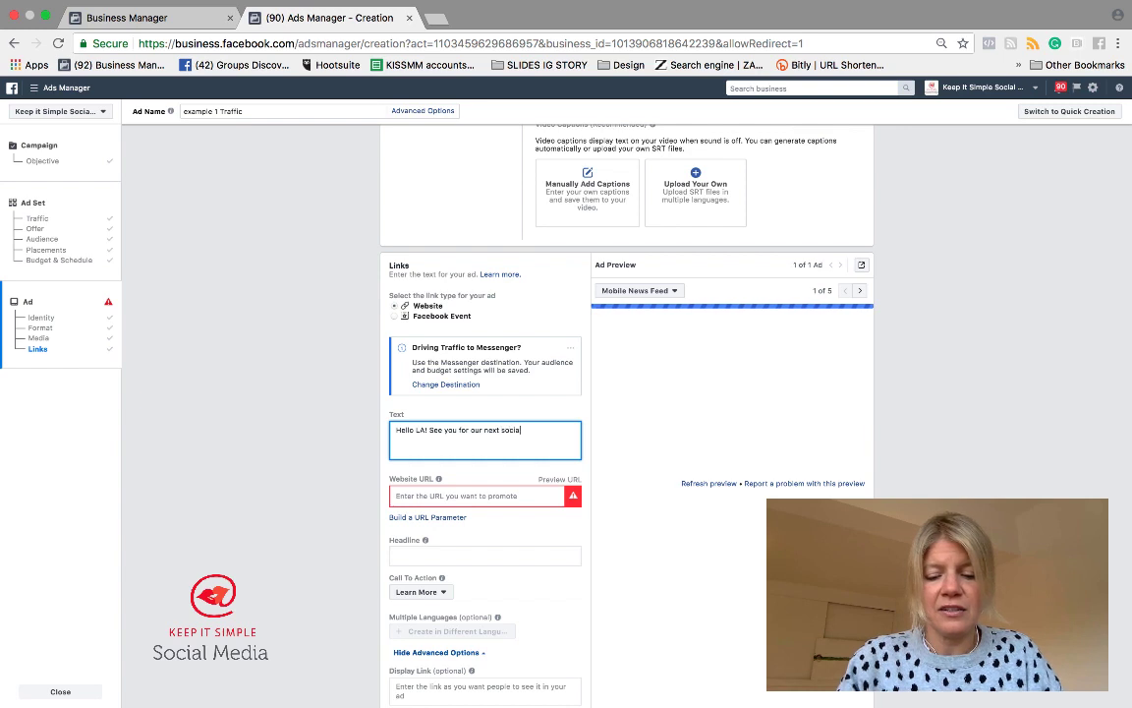
pyautogui.write(' media boot camp.')
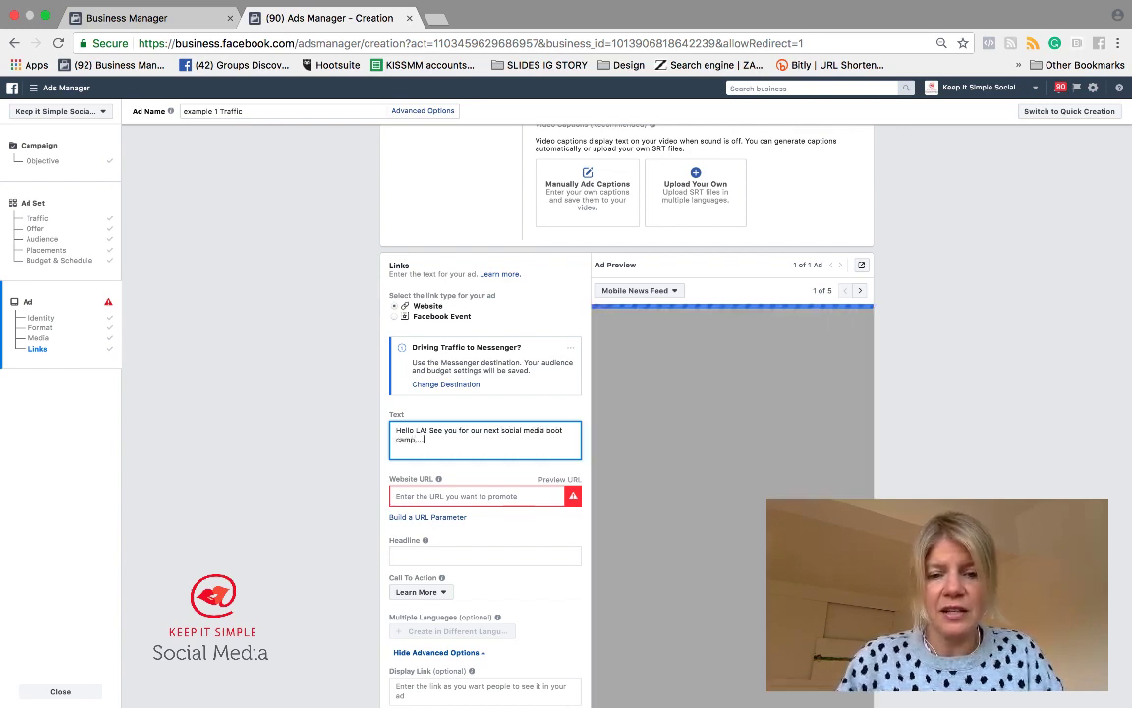
pyautogui.write('...')
pyautogui.scroll(-1, 430, 437)
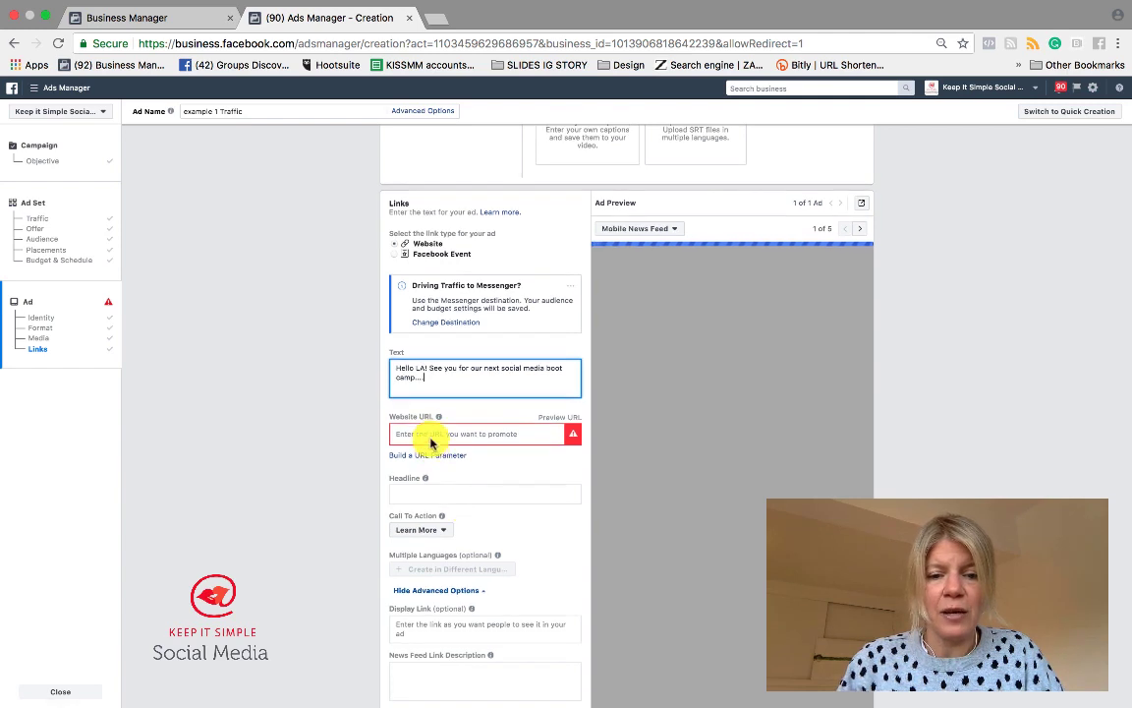
pyautogui.click(431, 438)
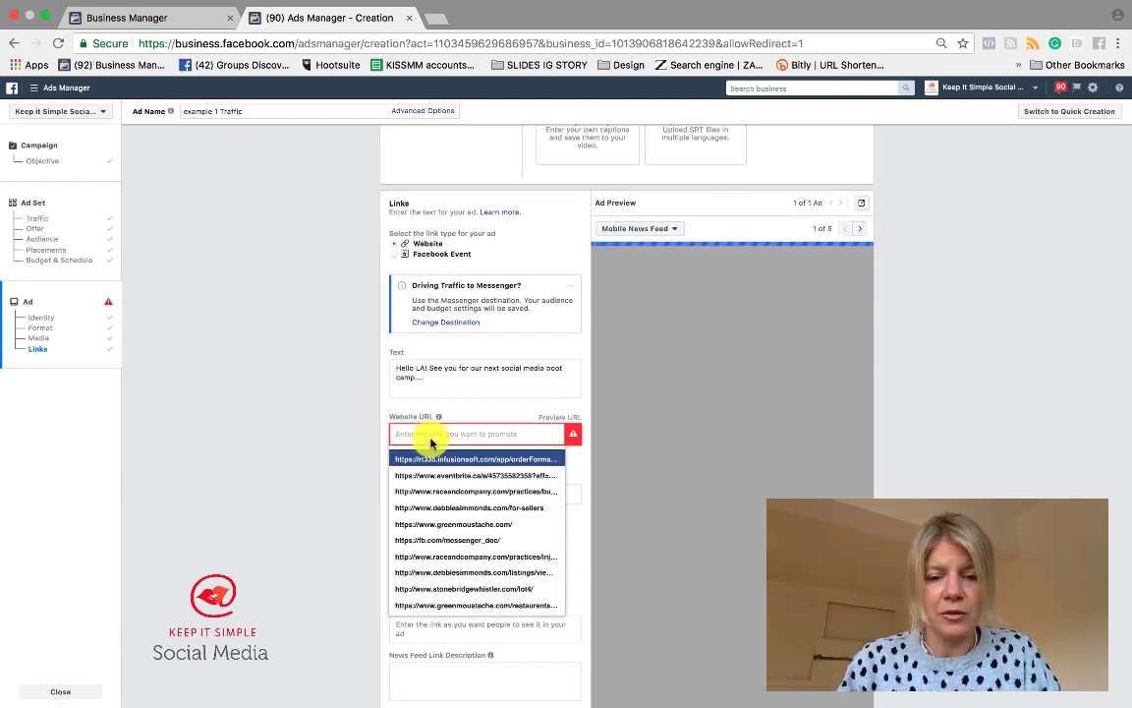
pyautogui.write('www.')
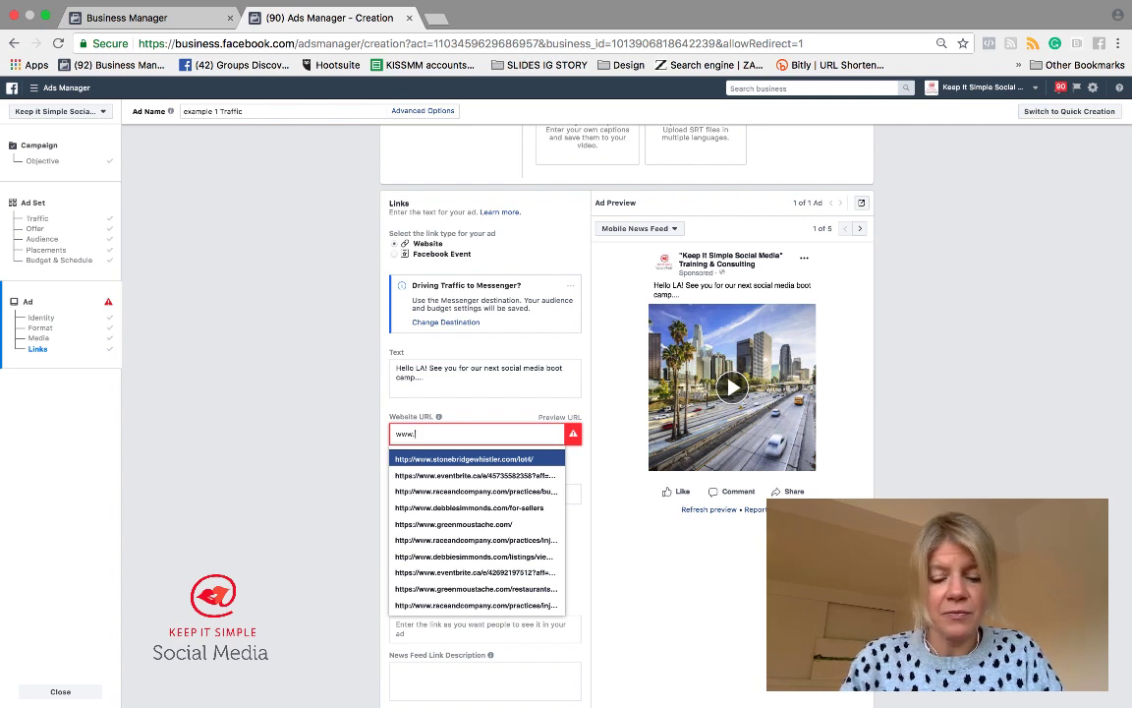
pyautogui.write('keepit')
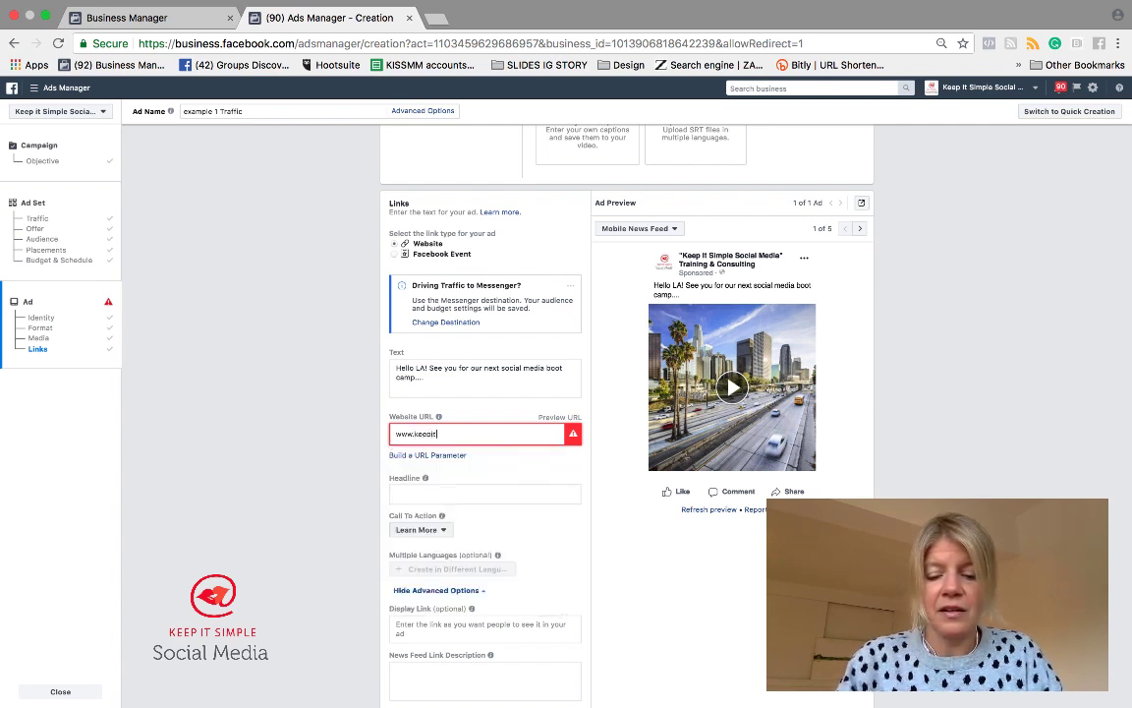
pyautogui.write('simplesoci')
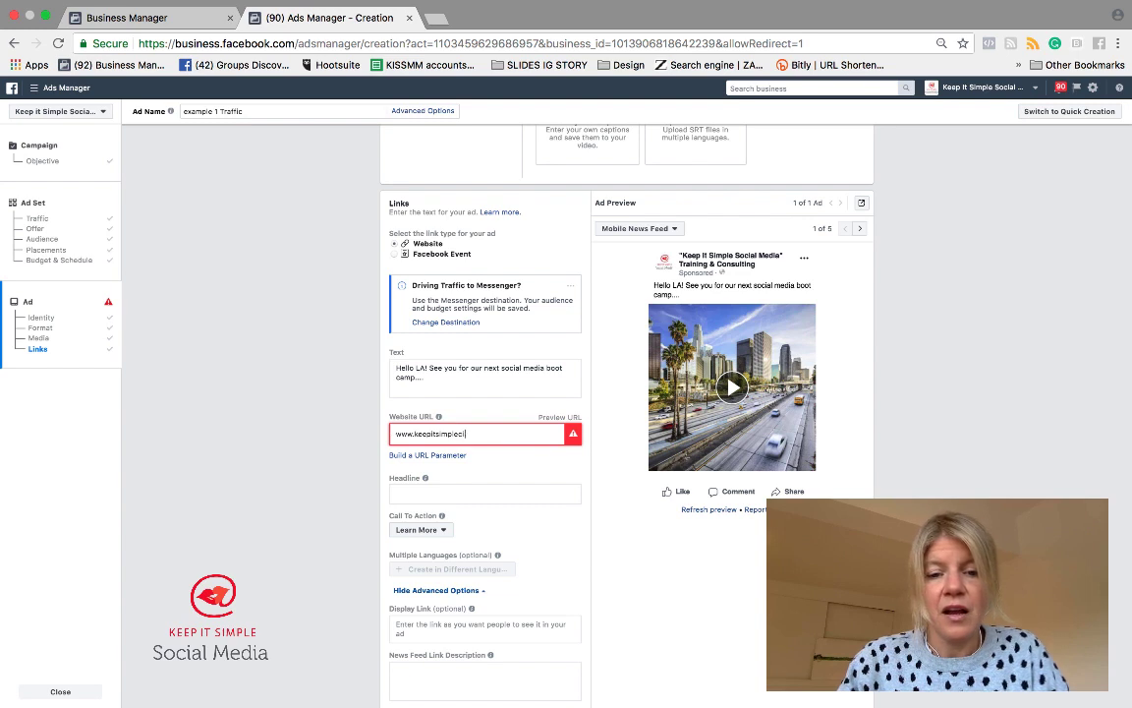
pyautogui.press('BackSpace')
pyautogui.press('BackSpace')
pyautogui.write('i')
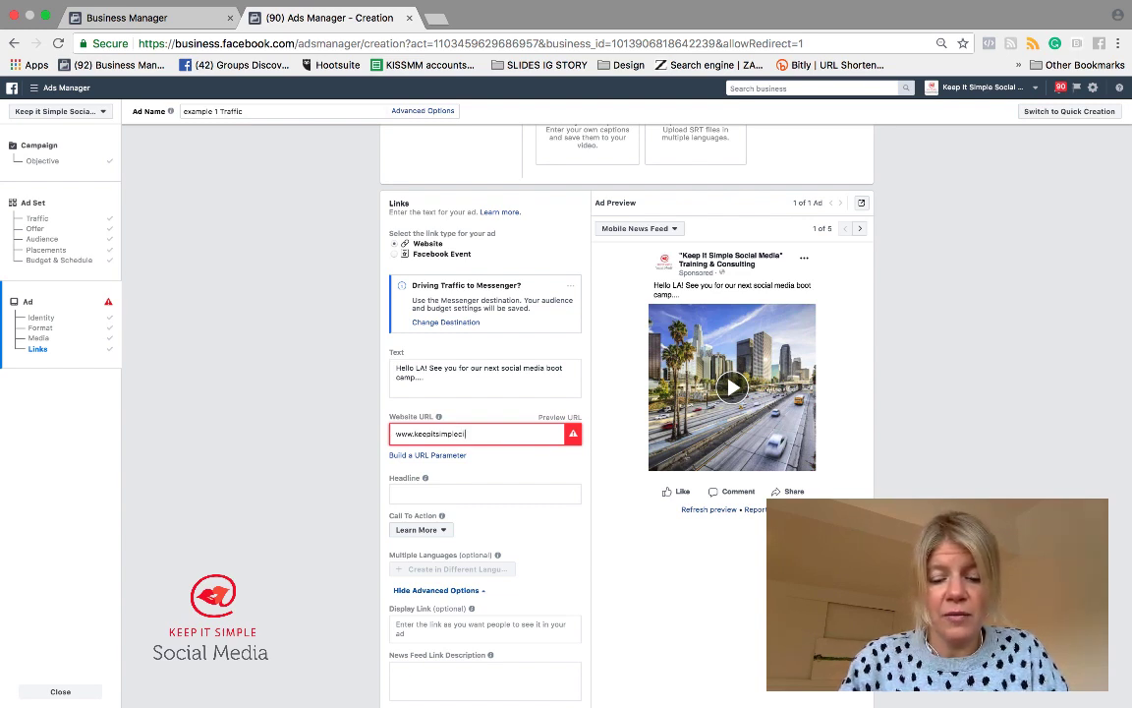
pyautogui.press('BackSpace')
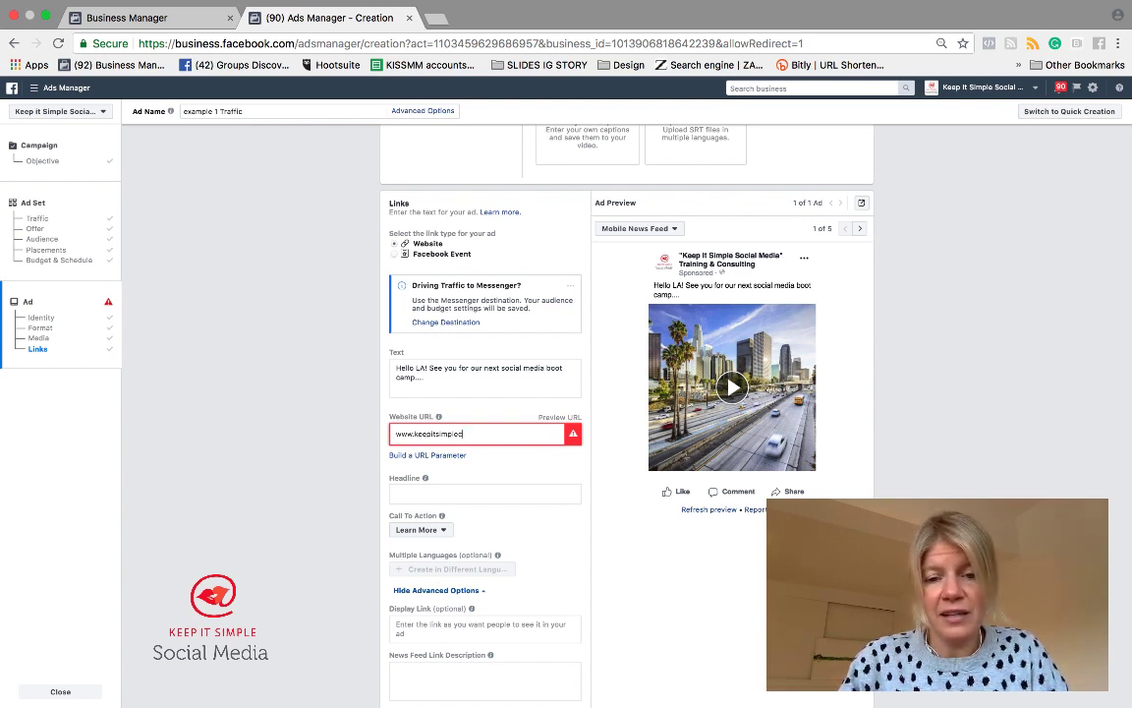
pyautogui.write('media.com')
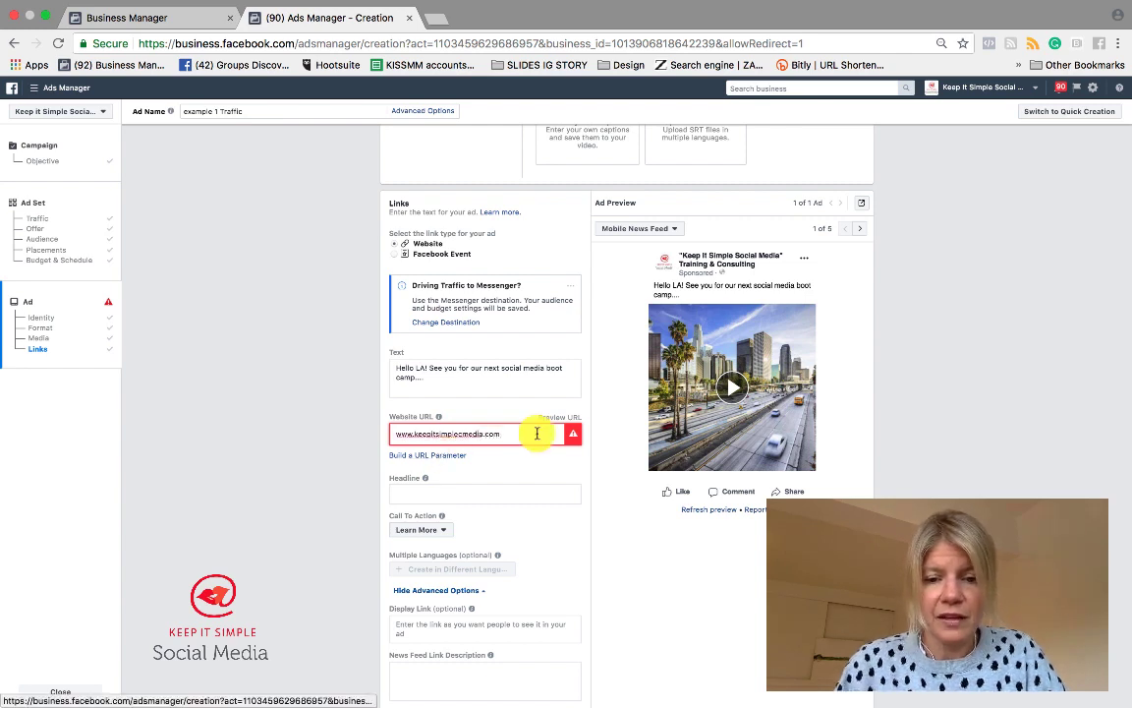
pyautogui.click(515, 483)
# - Examine the available Call To Action choices and the News Feed Link Description field, keeping Learn More as the call to action
pyautogui.scroll(-2, 515, 521)
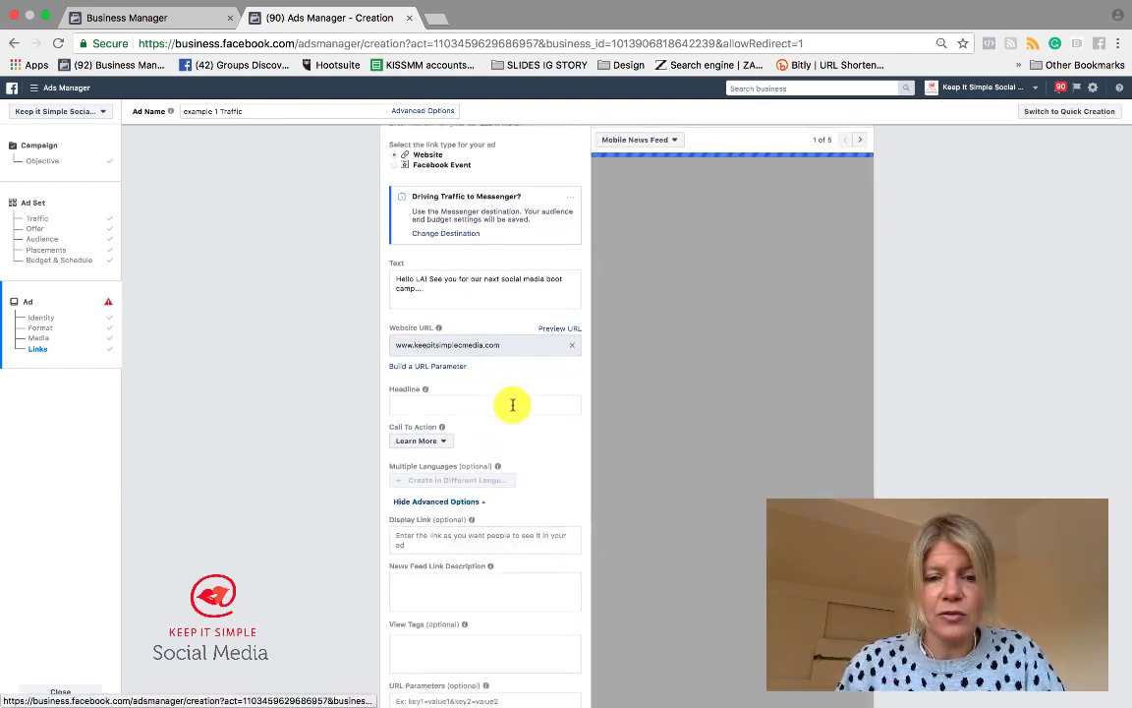
pyautogui.scroll(-4, 513, 404)
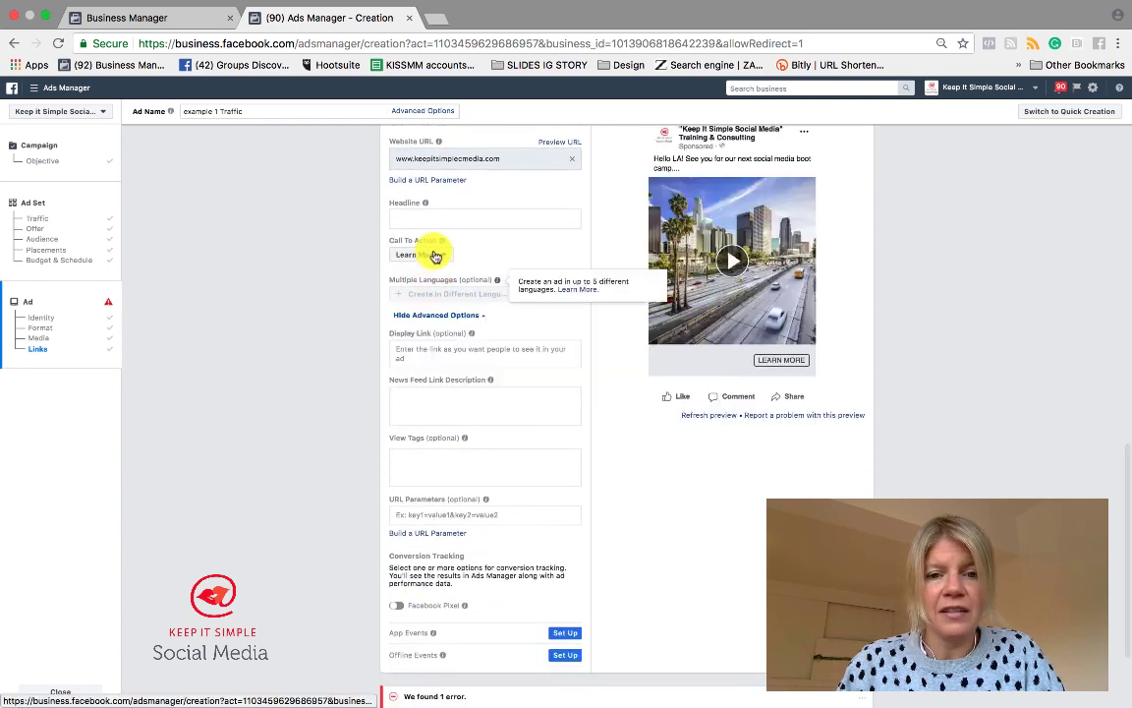
pyautogui.click(433, 253)
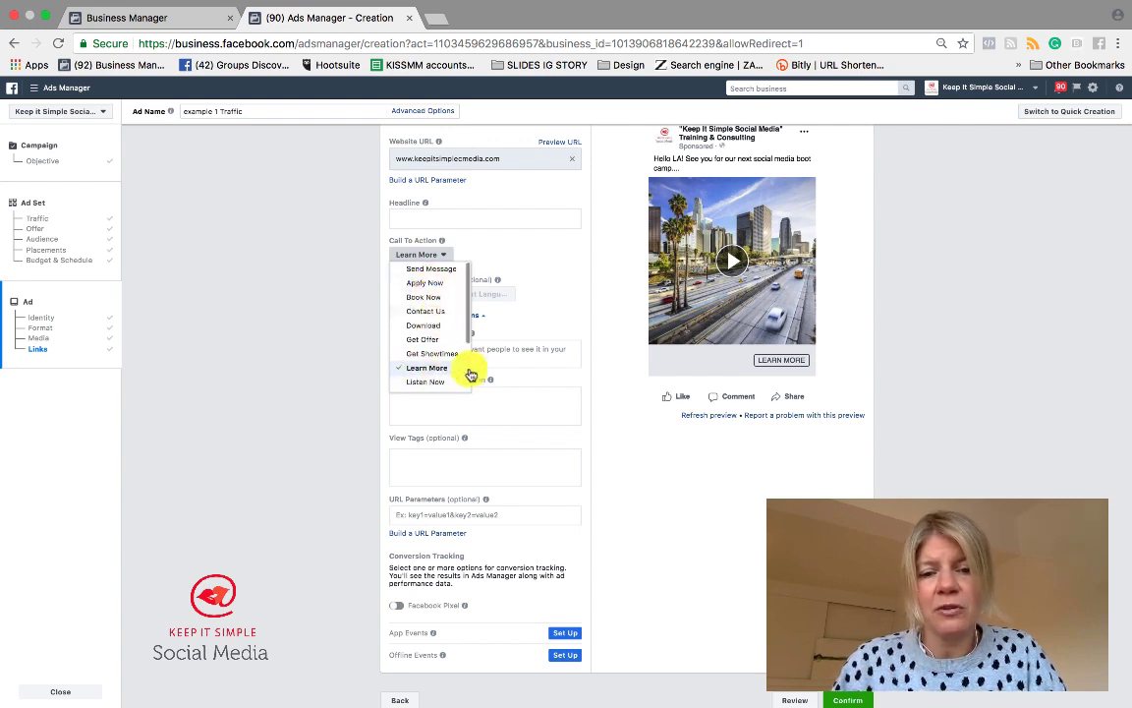
pyautogui.scroll(-1, 537, 443)
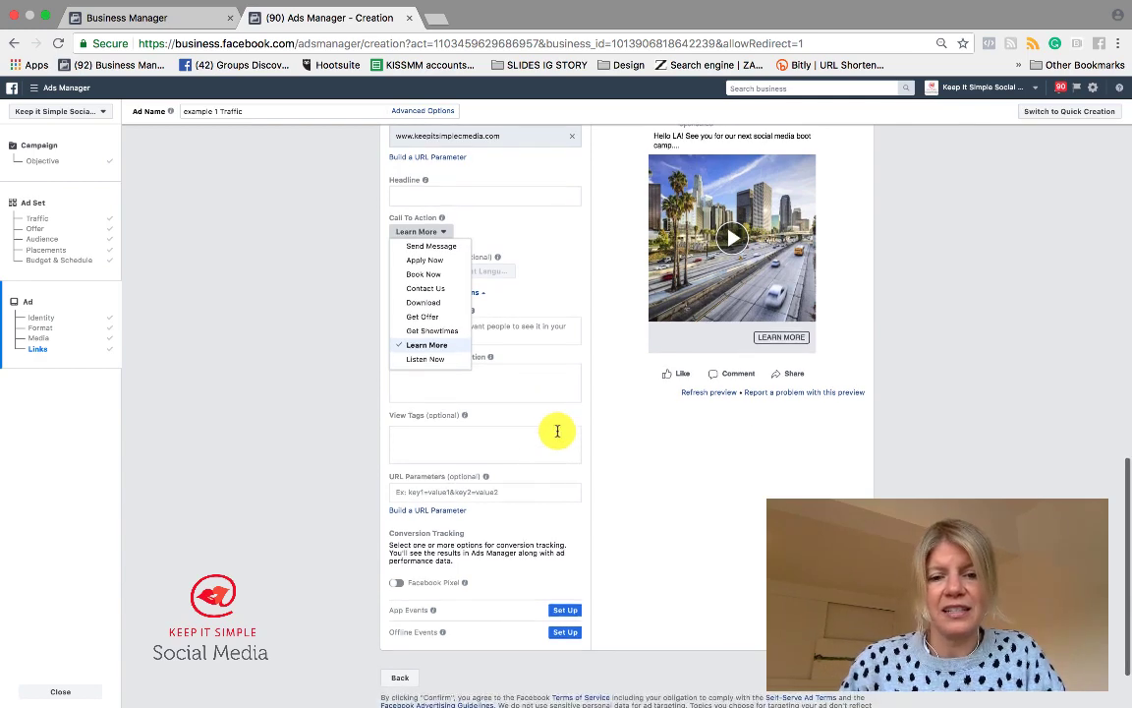
pyautogui.scroll(3, 637, 236)
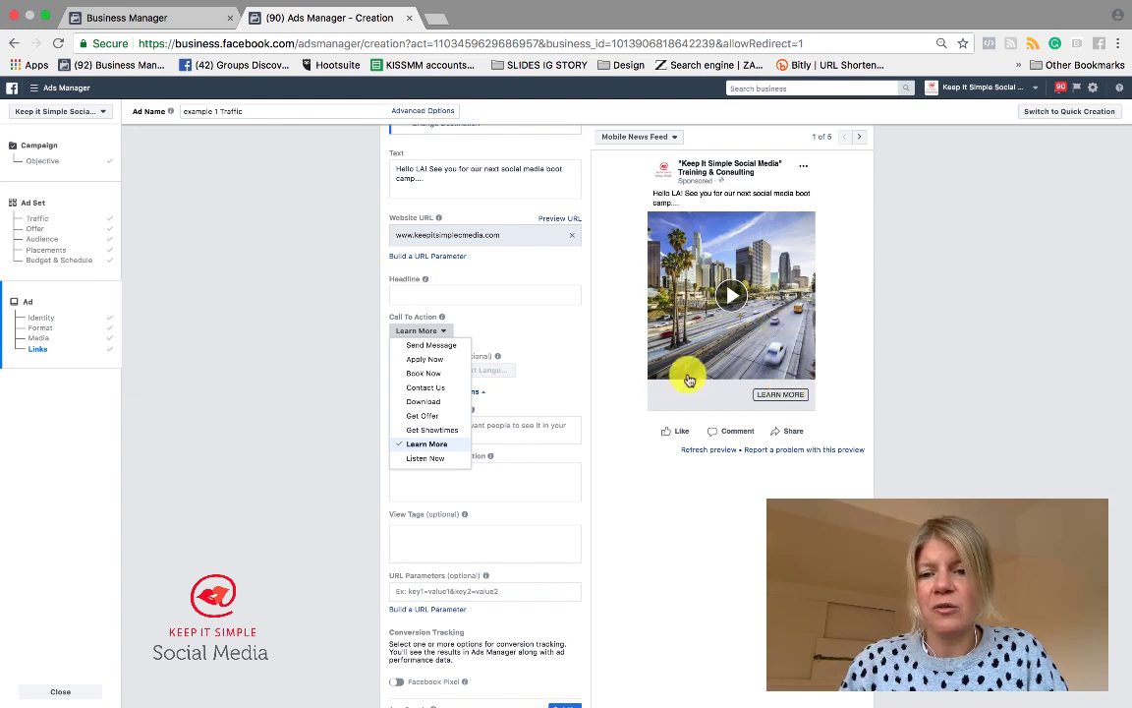
pyautogui.click(499, 507)
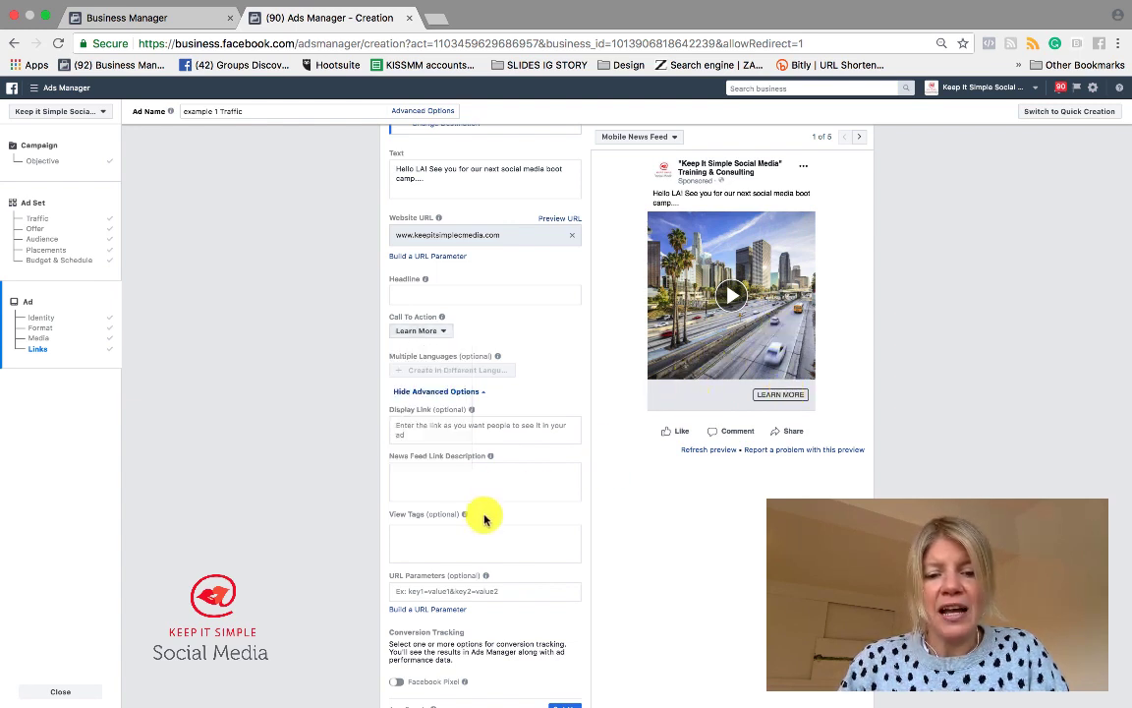
pyautogui.click(468, 475)
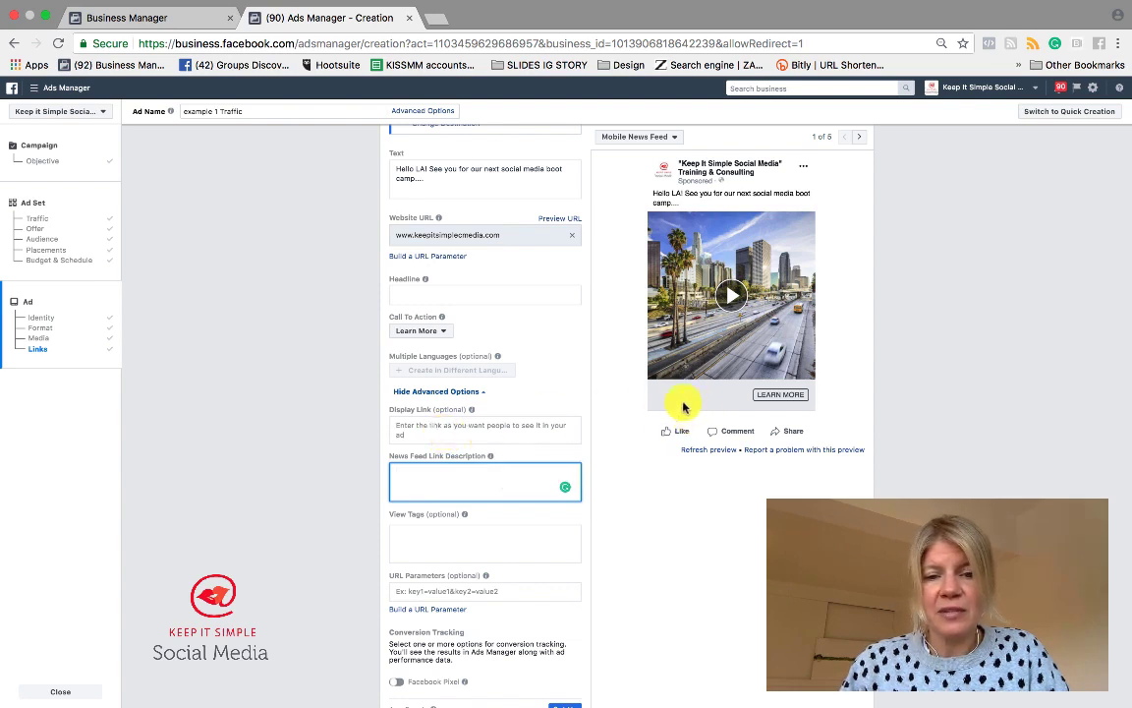
pyautogui.scroll(-2, 586, 521)
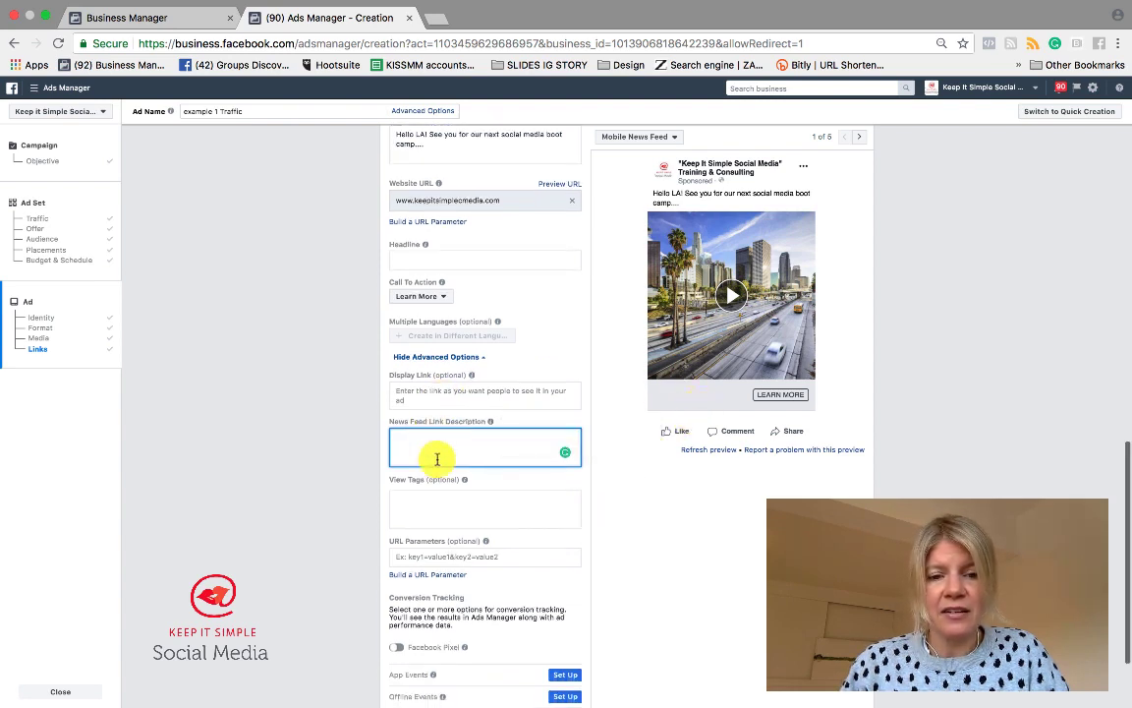
pyautogui.scroll(3, 434, 458)
# - Set the ad's headline to "6 hr social media boot camp!"
pyautogui.click(402, 310)
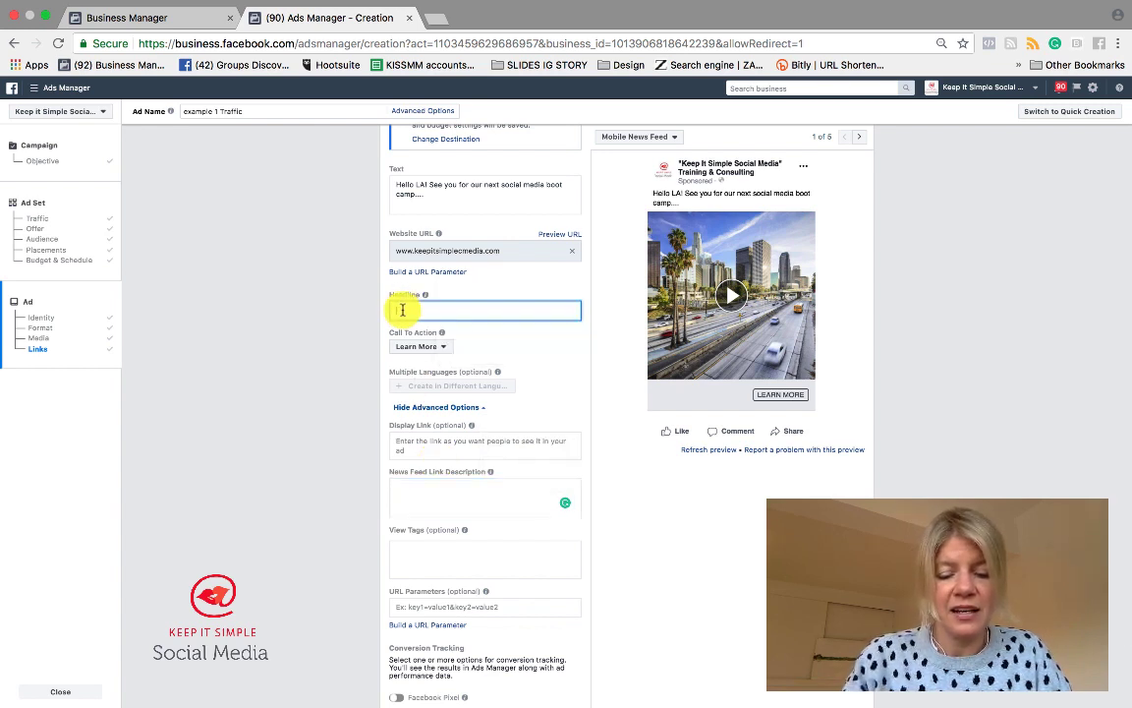
pyautogui.write('The')
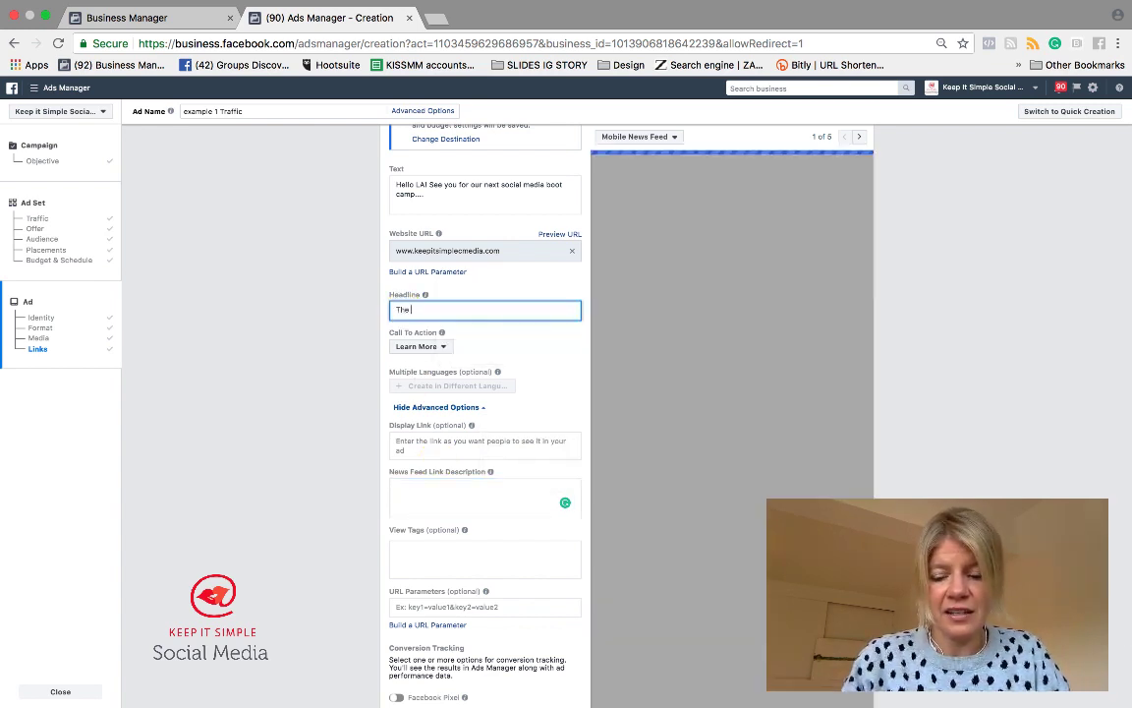
pyautogui.write(' KISS')
pyautogui.press('BackSpace')
pyautogui.press('BackSpace')
pyautogui.press('BackSpace')
pyautogui.press('BackSpace')
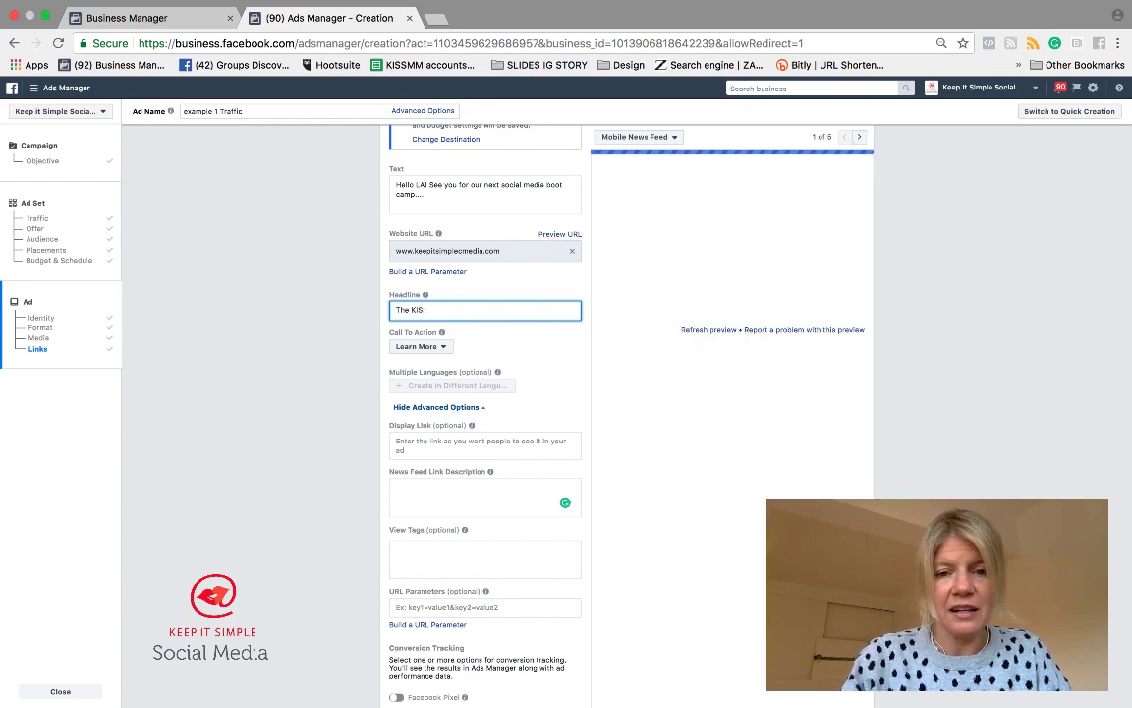
pyautogui.press('BackSpace')
pyautogui.press('BackSpace')
pyautogui.press('BackSpace')
pyautogui.press('BackSpace')
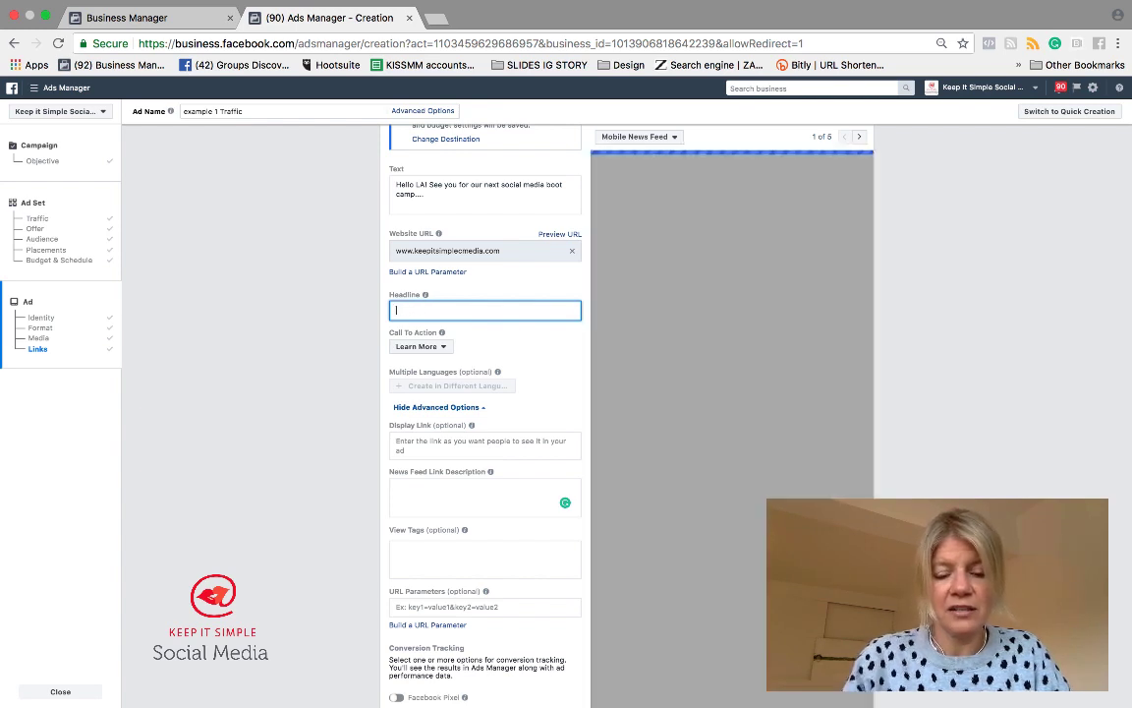
pyautogui.write('The')
pyautogui.press('BackSpace')
pyautogui.press('BackSpace')
pyautogui.press('BackSpace')
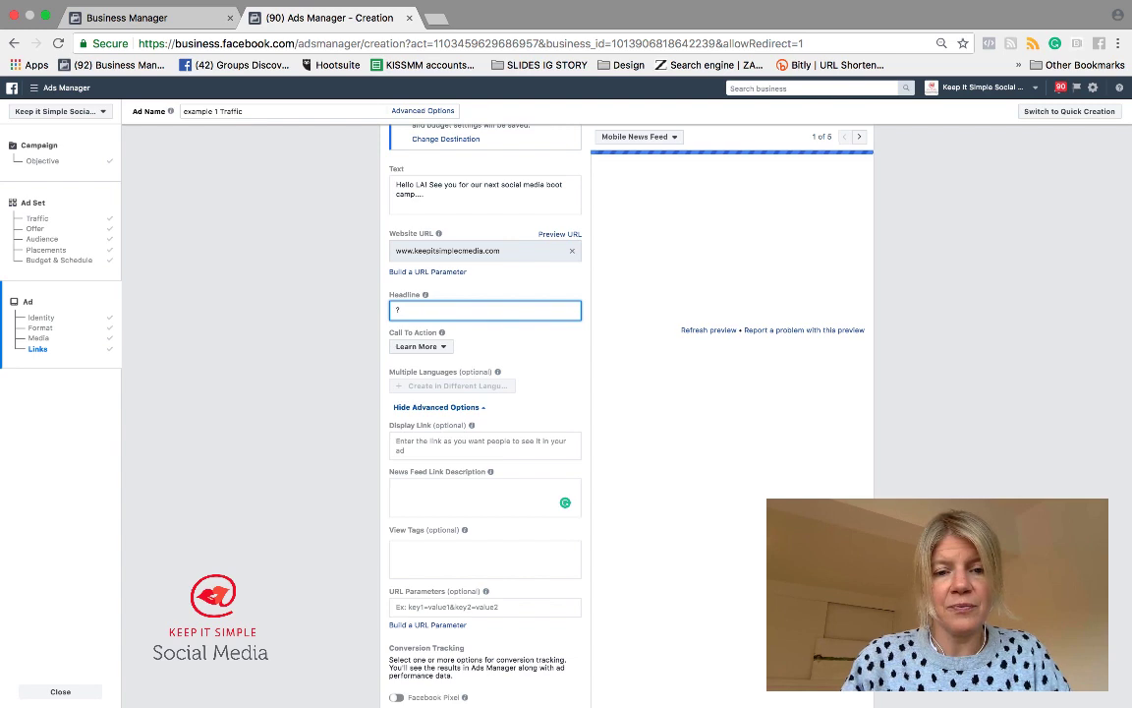
pyautogui.write('6 hr ')
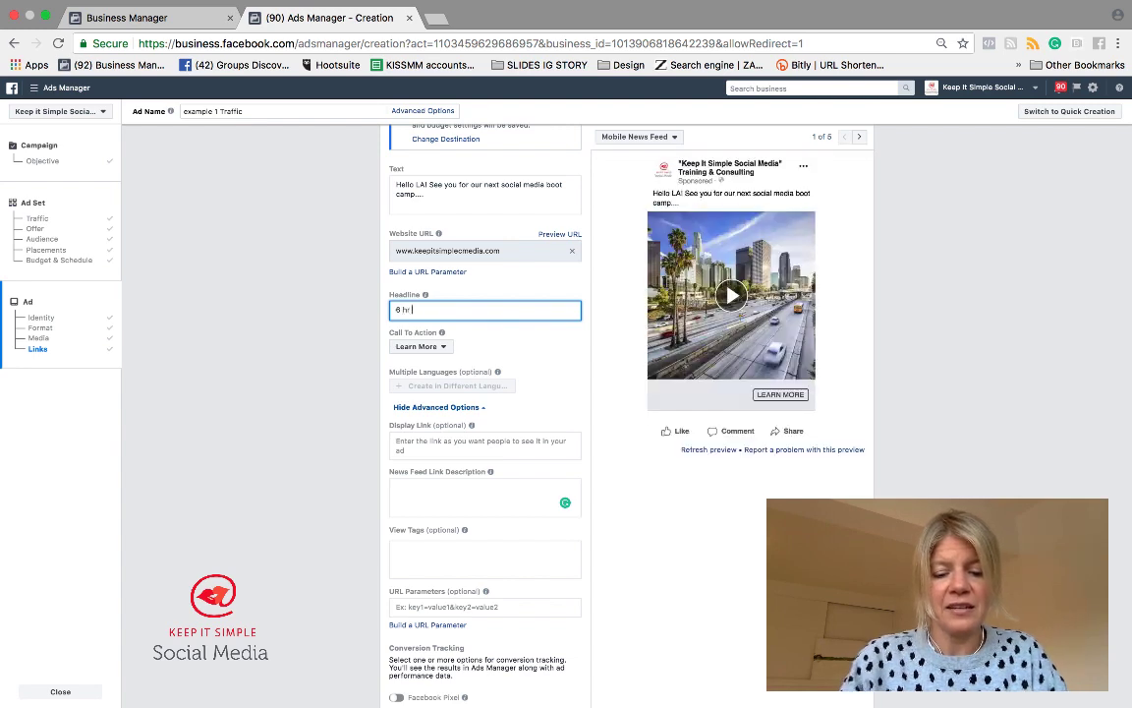
pyautogui.write('social media ')
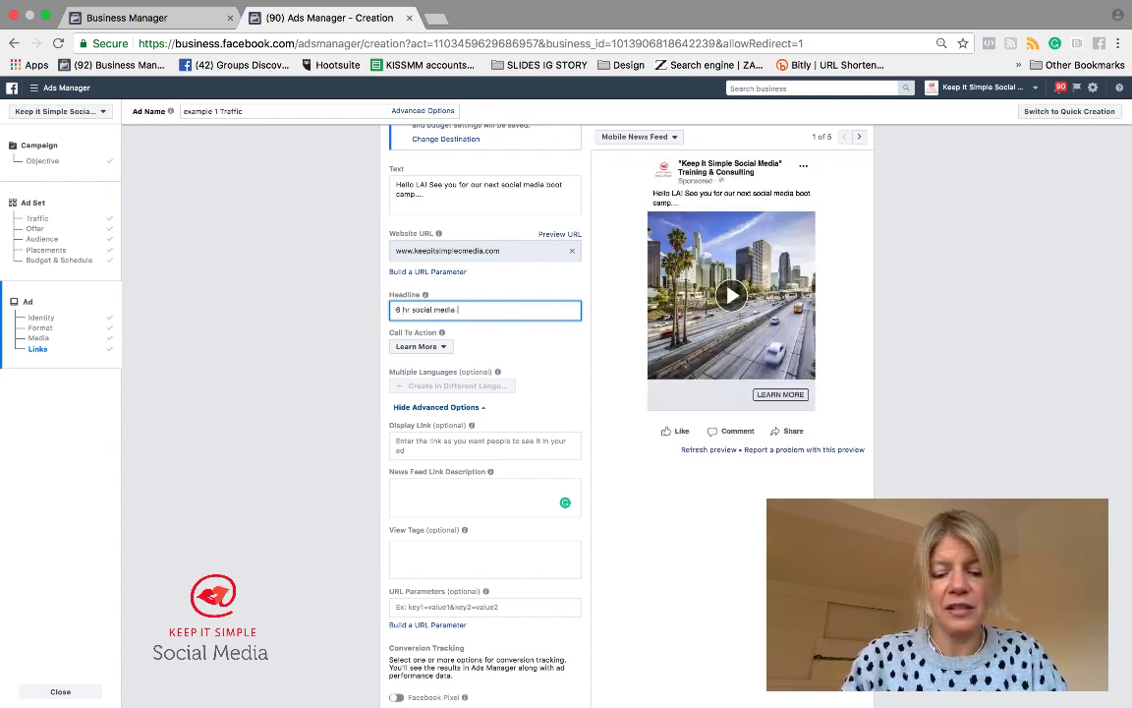
pyautogui.write('boot camp!')
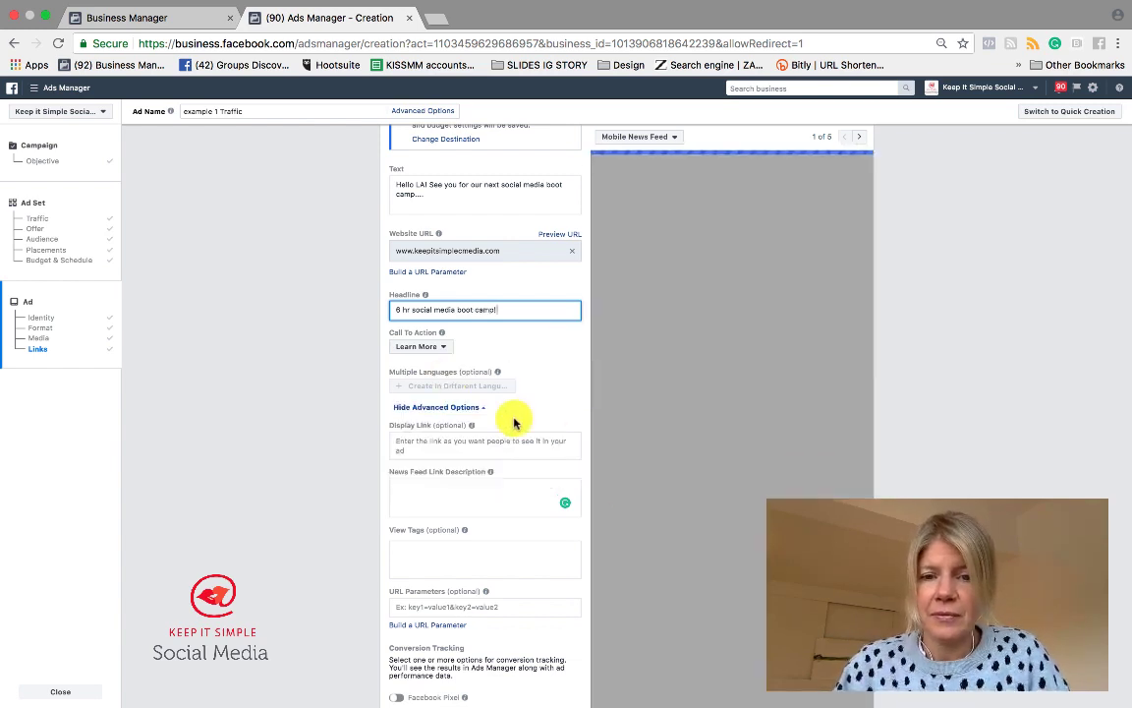
pyautogui.scroll(-1, 489, 449)
pyautogui.scroll(-1, 490, 448)
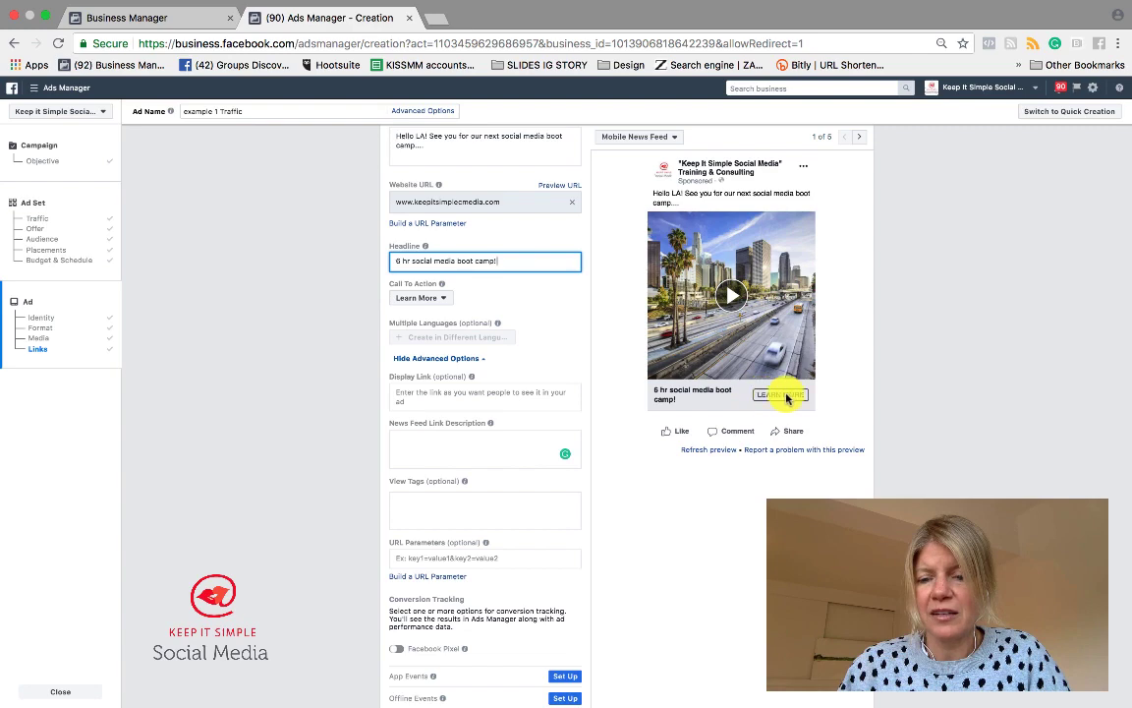
# - Review the completed ad setup, covering the identity, slideshow format, media, links, advanced options and the Mobile News Feed preview
pyautogui.scroll(2, 708, 368)
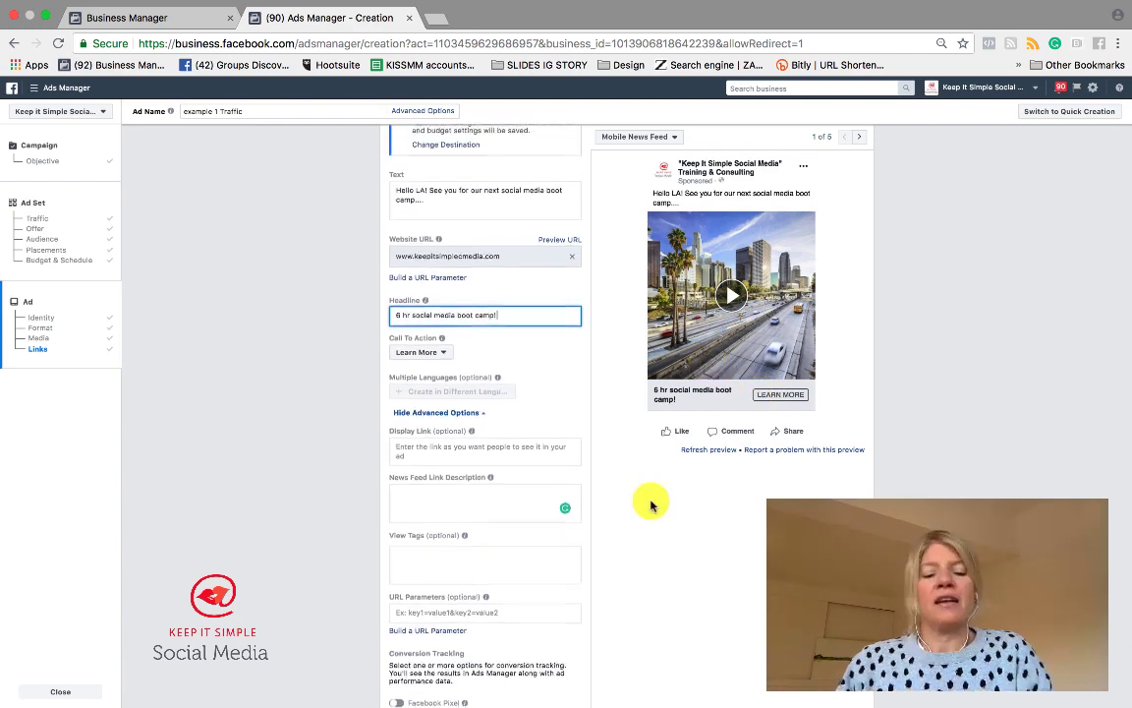
pyautogui.scroll(-5, 652, 503)
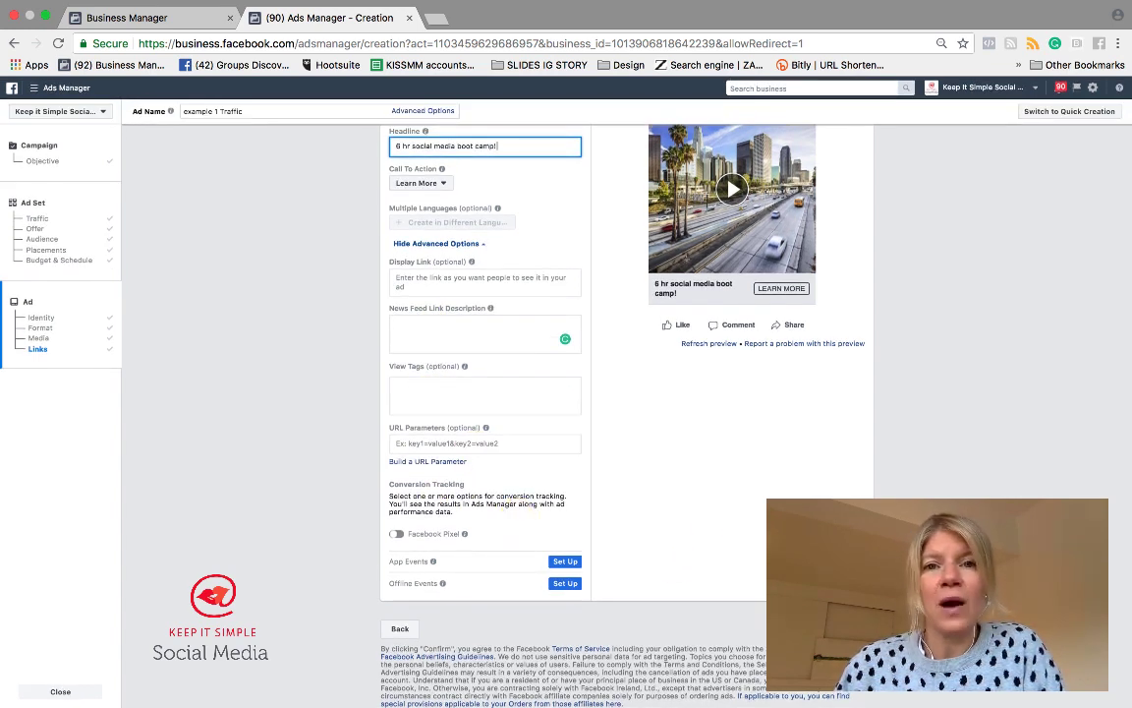
pyautogui.scroll(10, 337, 404)
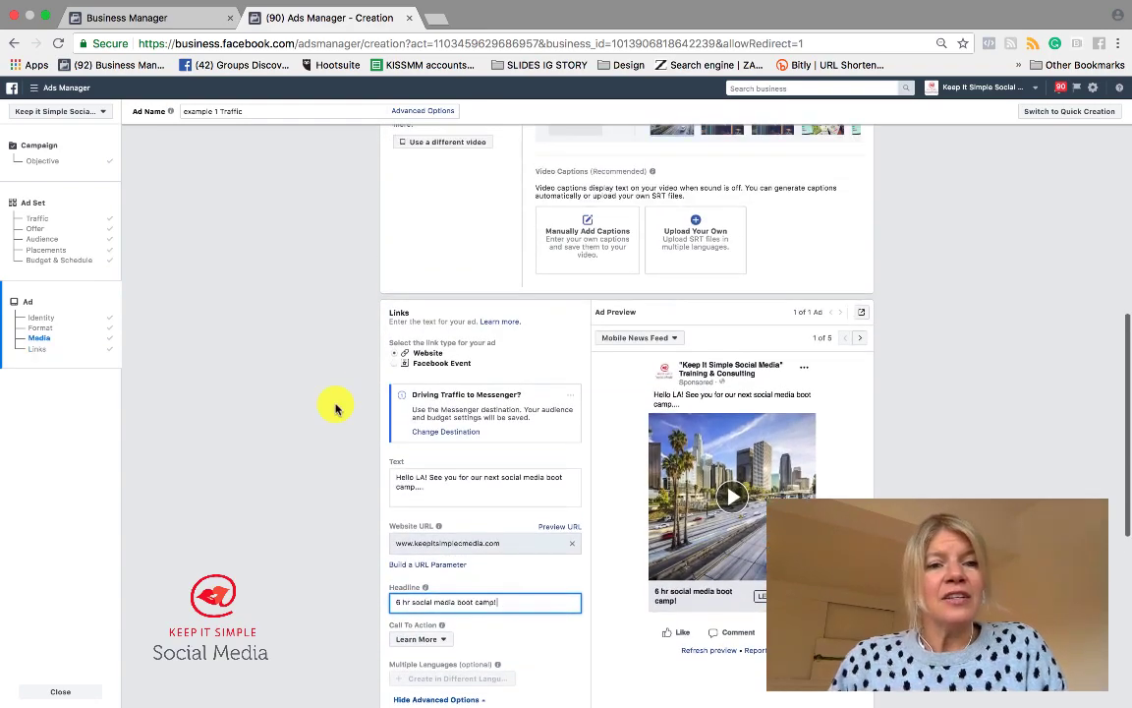
pyautogui.scroll(8, 340, 382)
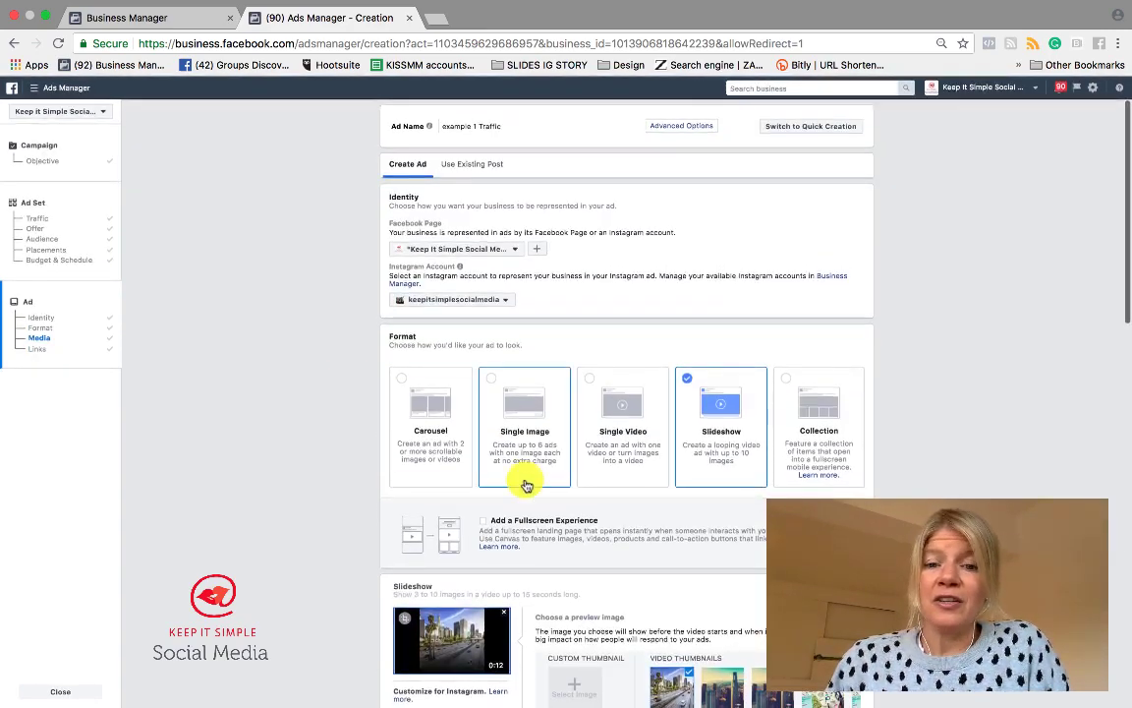
pyautogui.scroll(-1, 525, 481)
pyautogui.scroll(1, 526, 484)
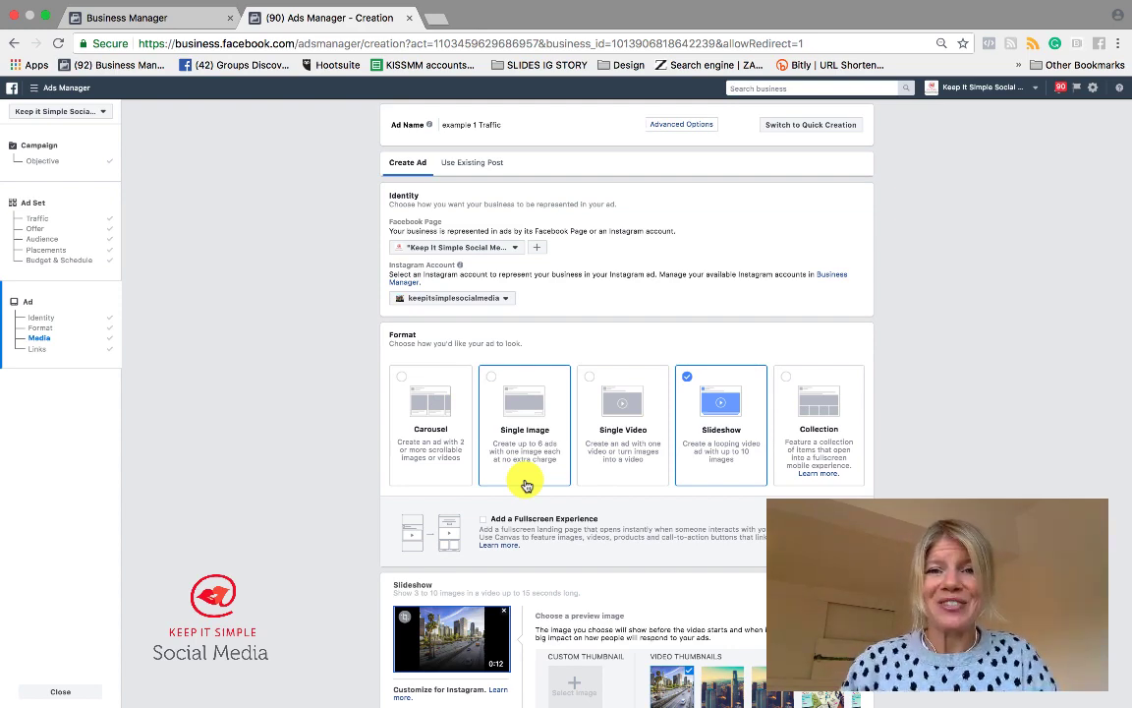
pyautogui.scroll(-5, 278, 498)
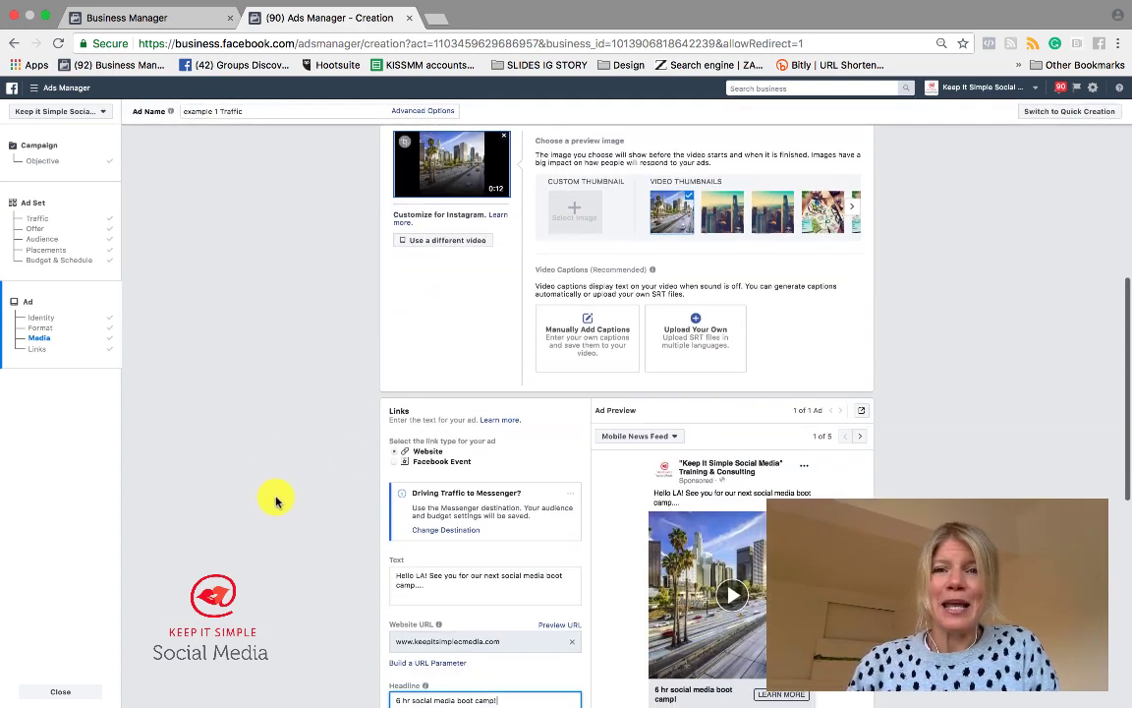
pyautogui.scroll(-3, 279, 498)
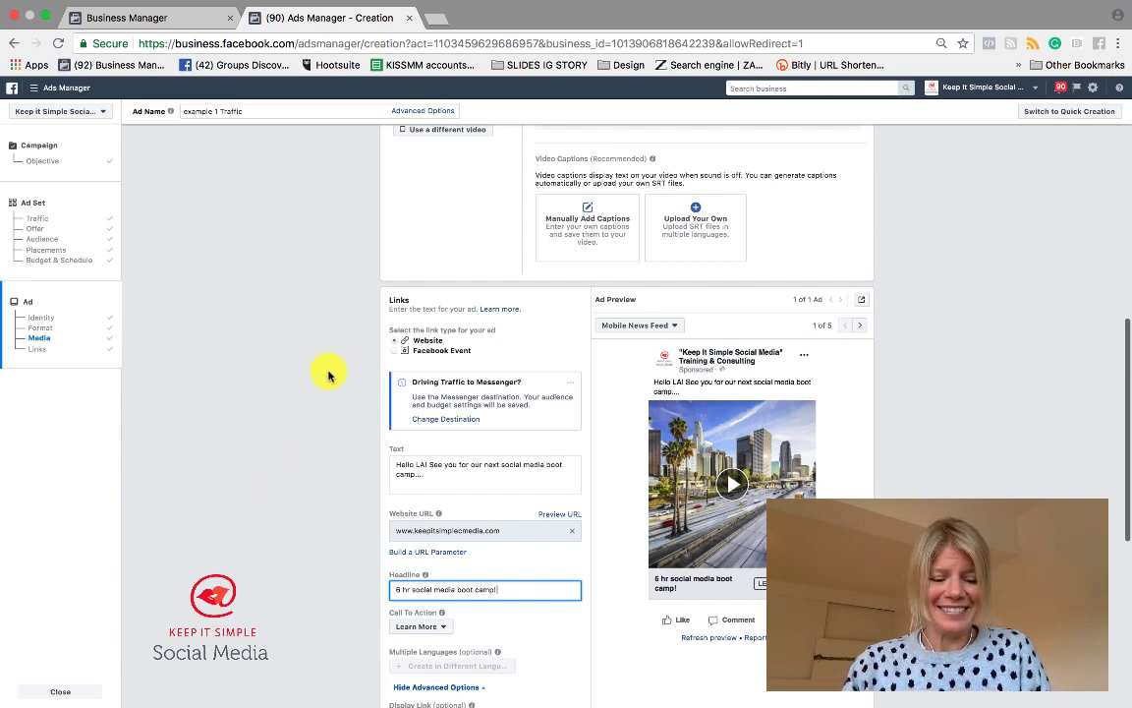